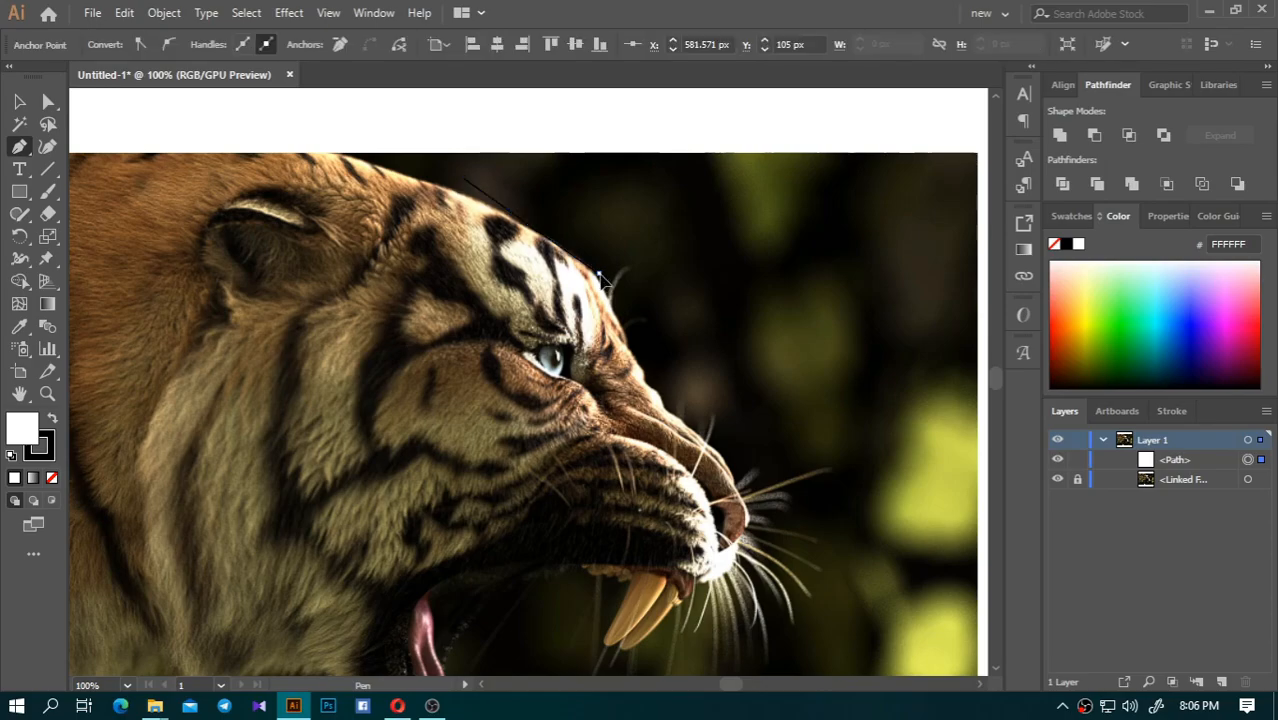
pyautogui.moveTo(606, 275); pyautogui.dragTo(594, 273)
pyautogui.hotkey('ctrl', 'z')
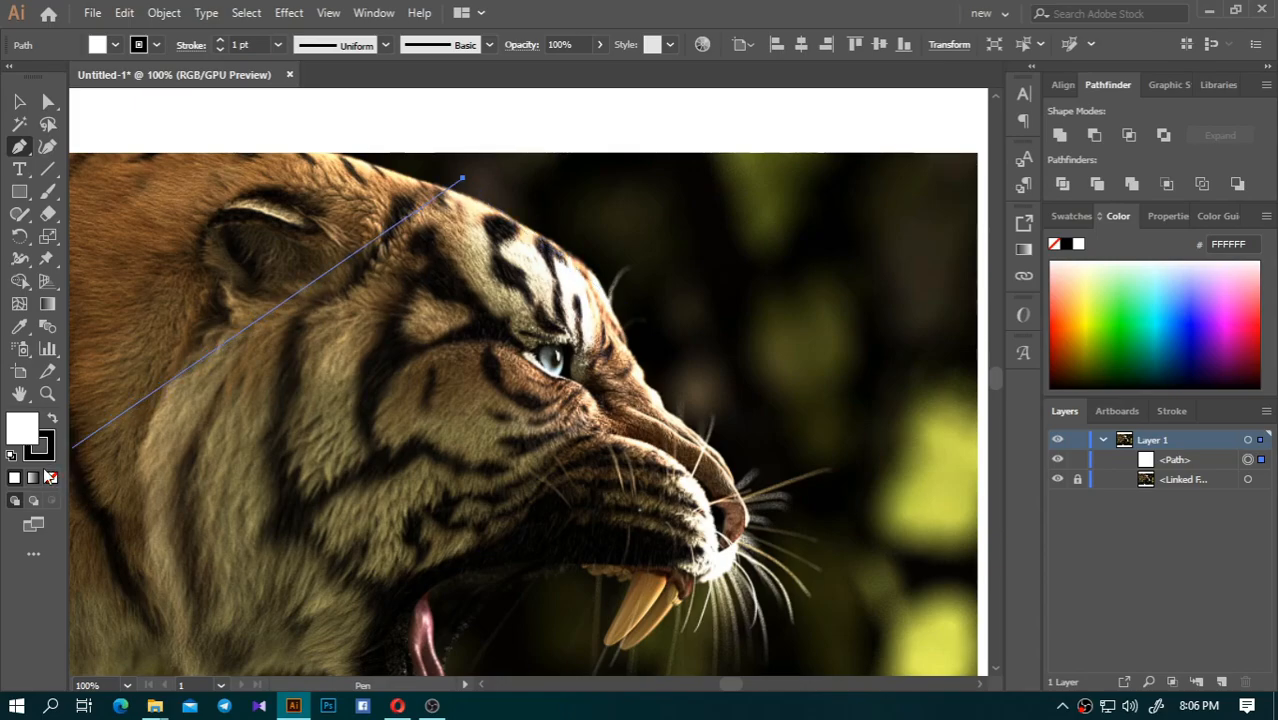
pyautogui.click(52, 422)
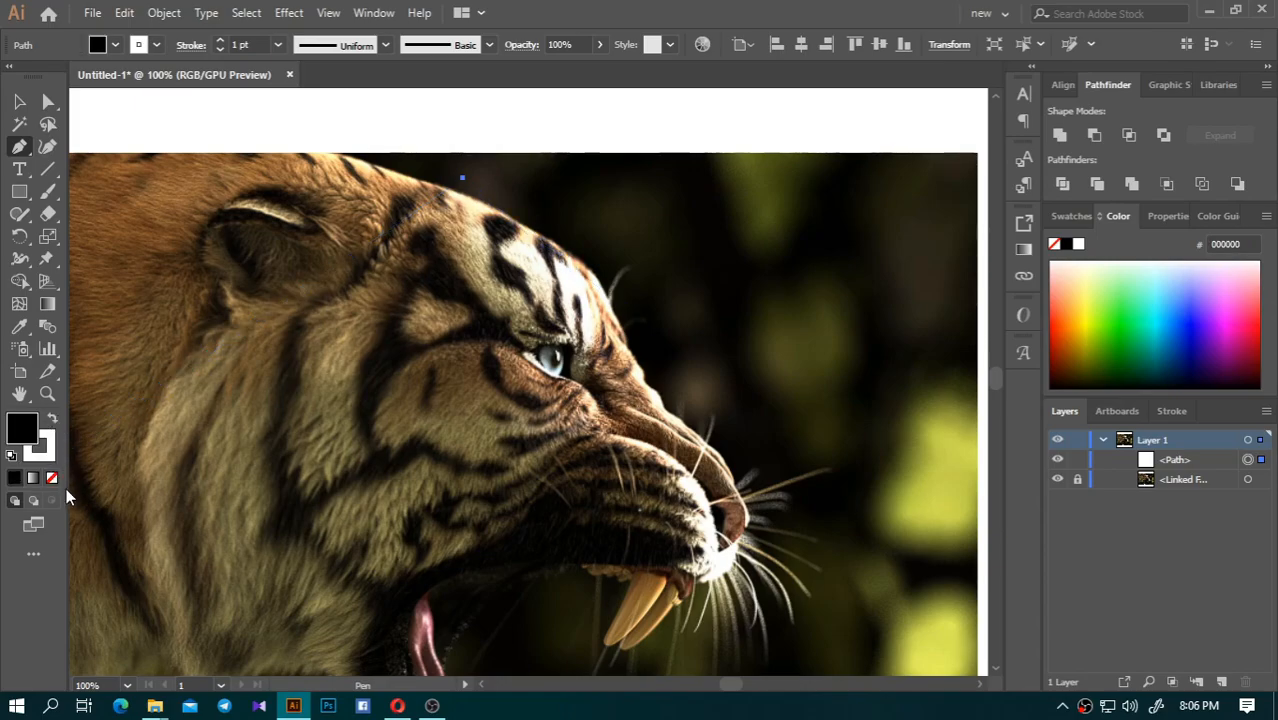
pyautogui.click(52, 478)
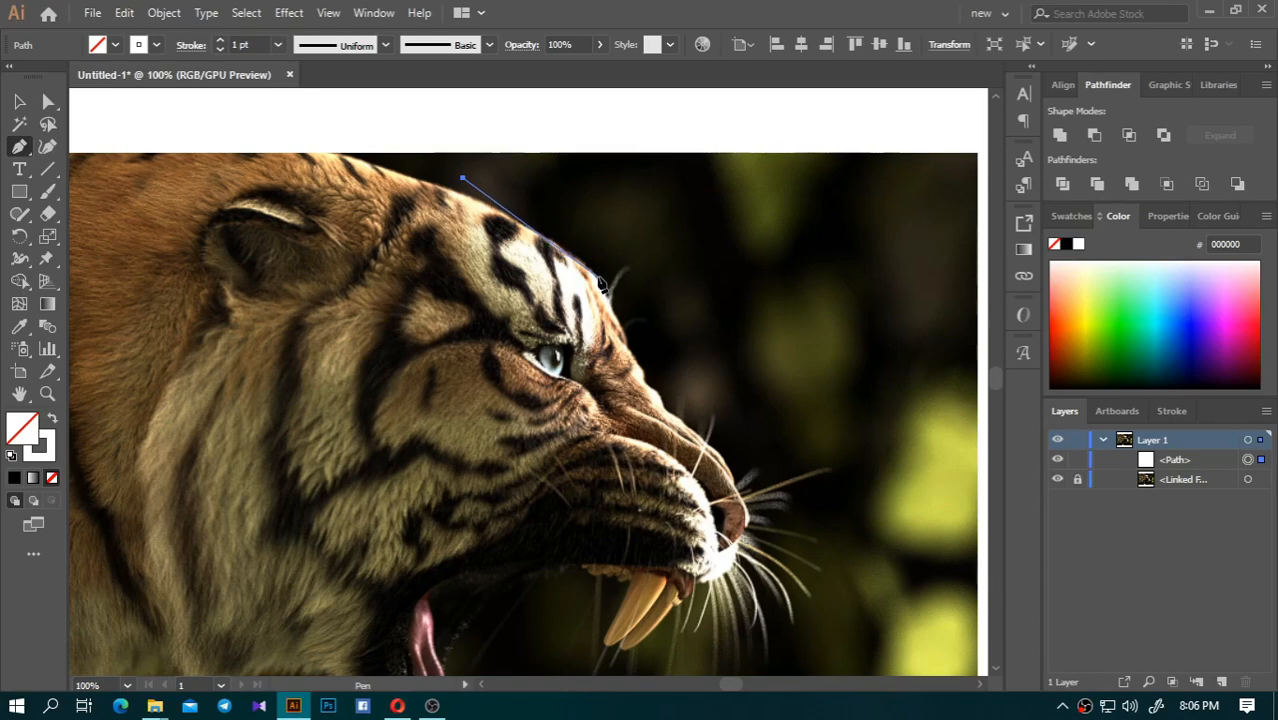
pyautogui.moveTo(594, 274); pyautogui.dragTo(611, 292)
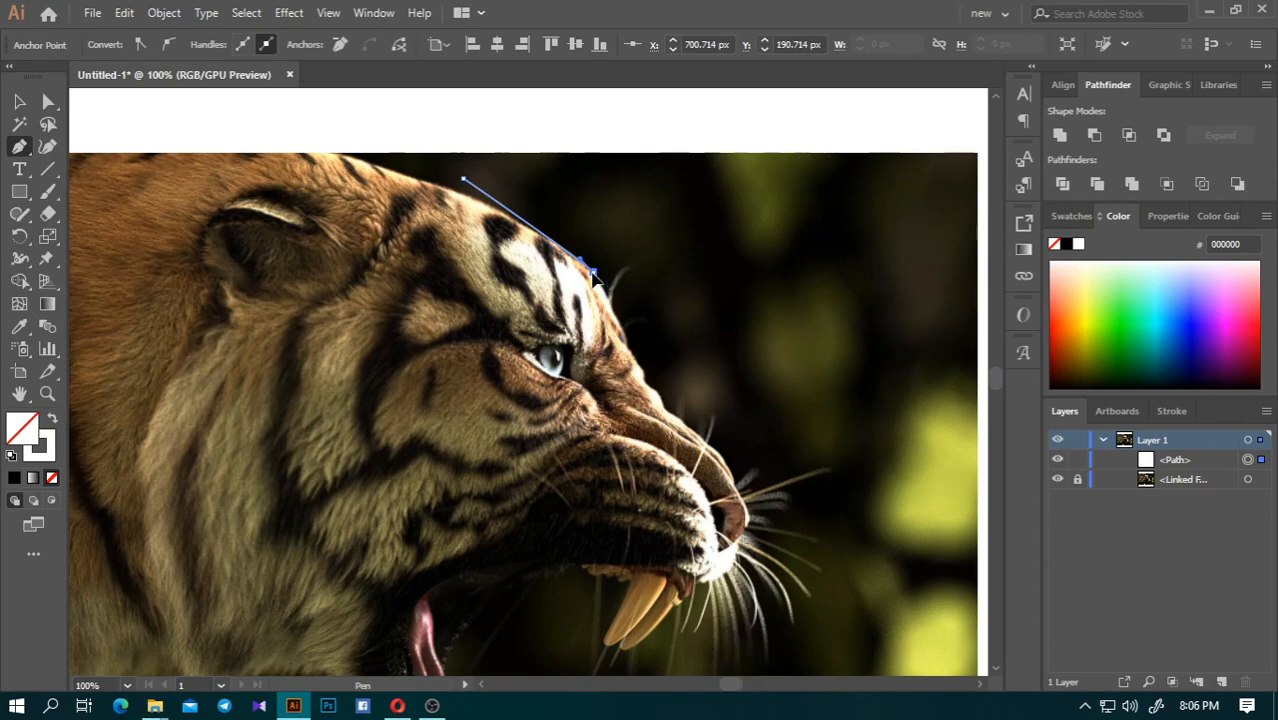
pyautogui.click(618, 326)
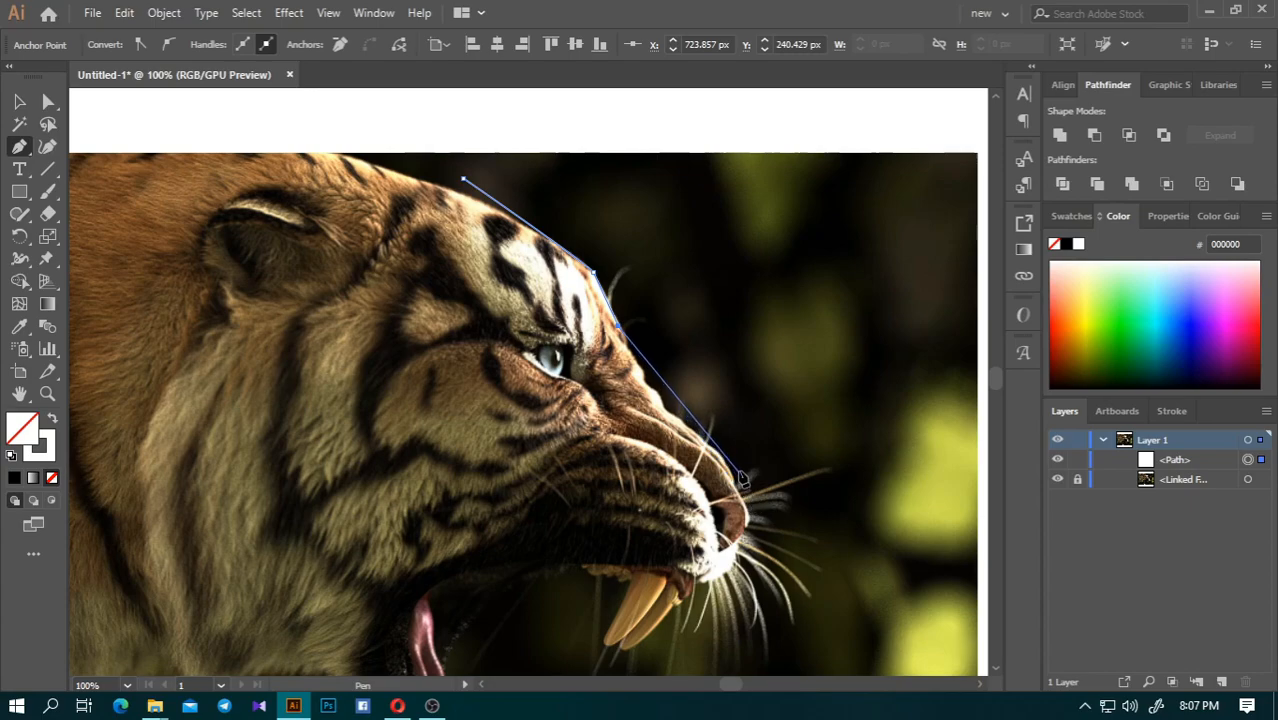
pyautogui.hotkey('ctrl', 'z')
pyautogui.hotkey('ctrl', 'z')
pyautogui.hotkey('ctrl', 'z')
pyautogui.hotkey('ctrl', 'z')
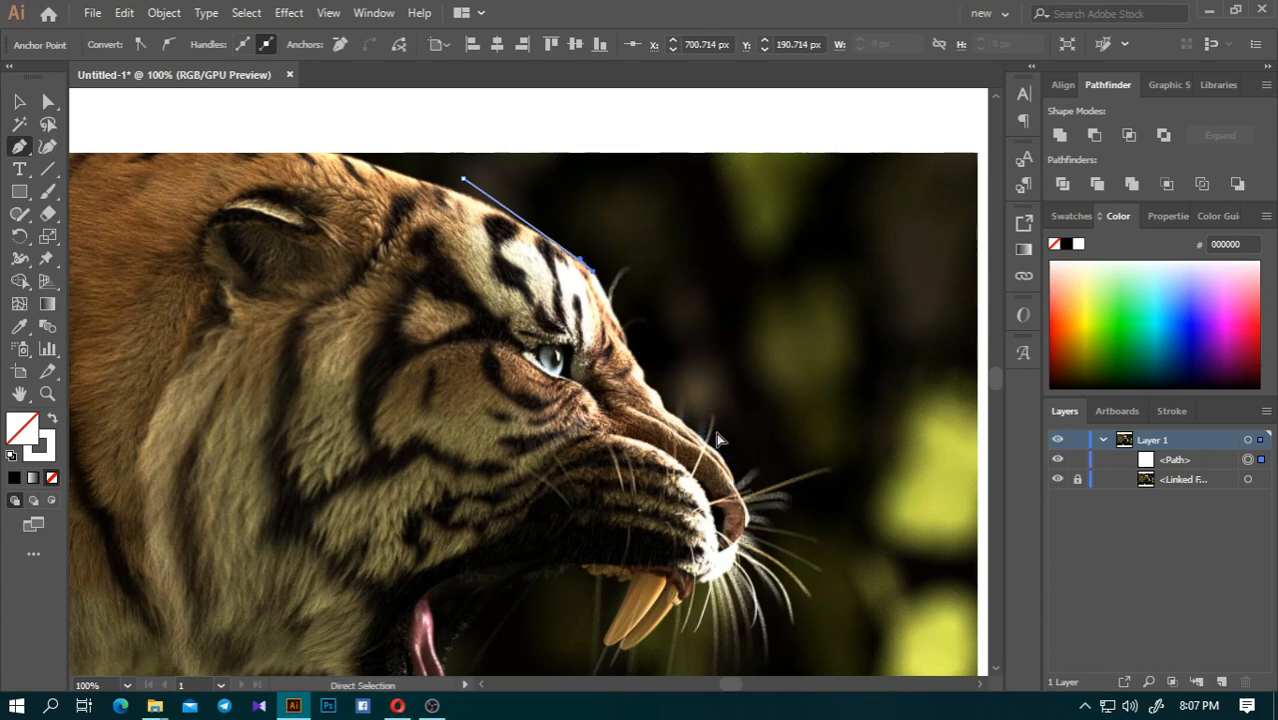
pyautogui.hotkey('ctrl', 'z')
pyautogui.hotkey('ctrl', 'z')
pyautogui.hotkey('ctrl', 'z')
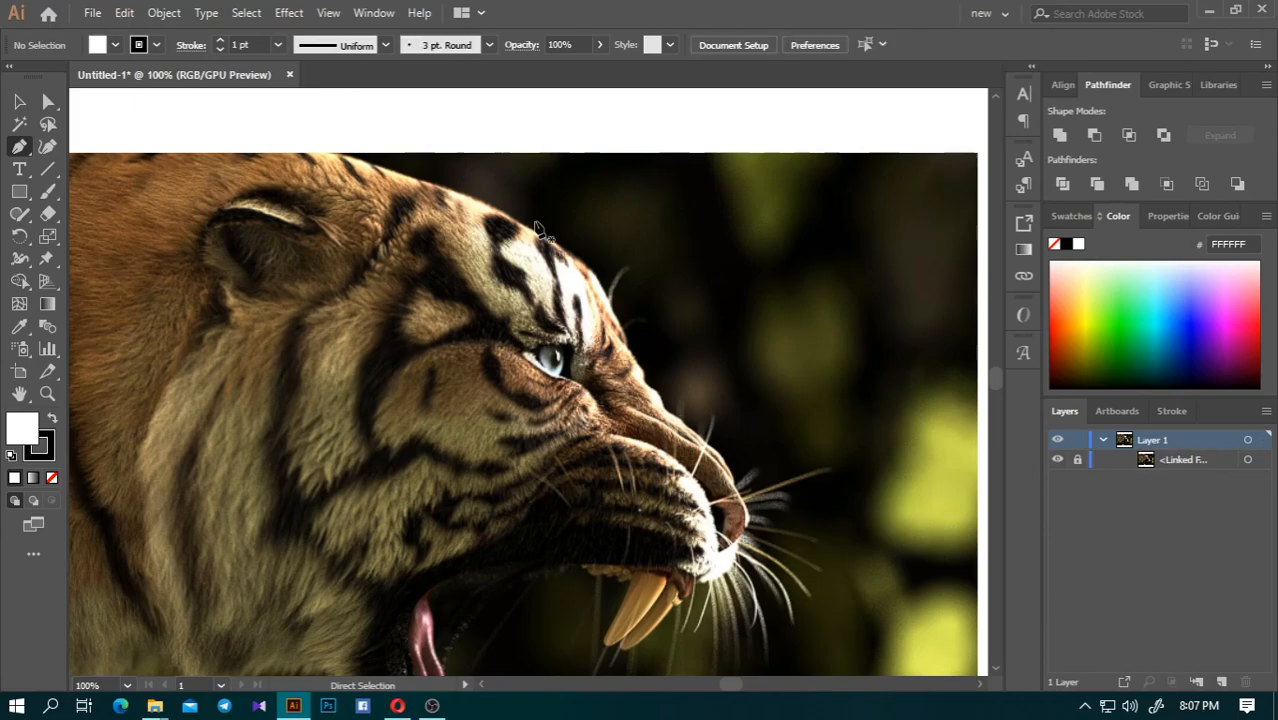
# - Start a Pen path down the tiger's forehead to the nose bridge and give it a white stroke with no fill
pyautogui.click(525, 209)
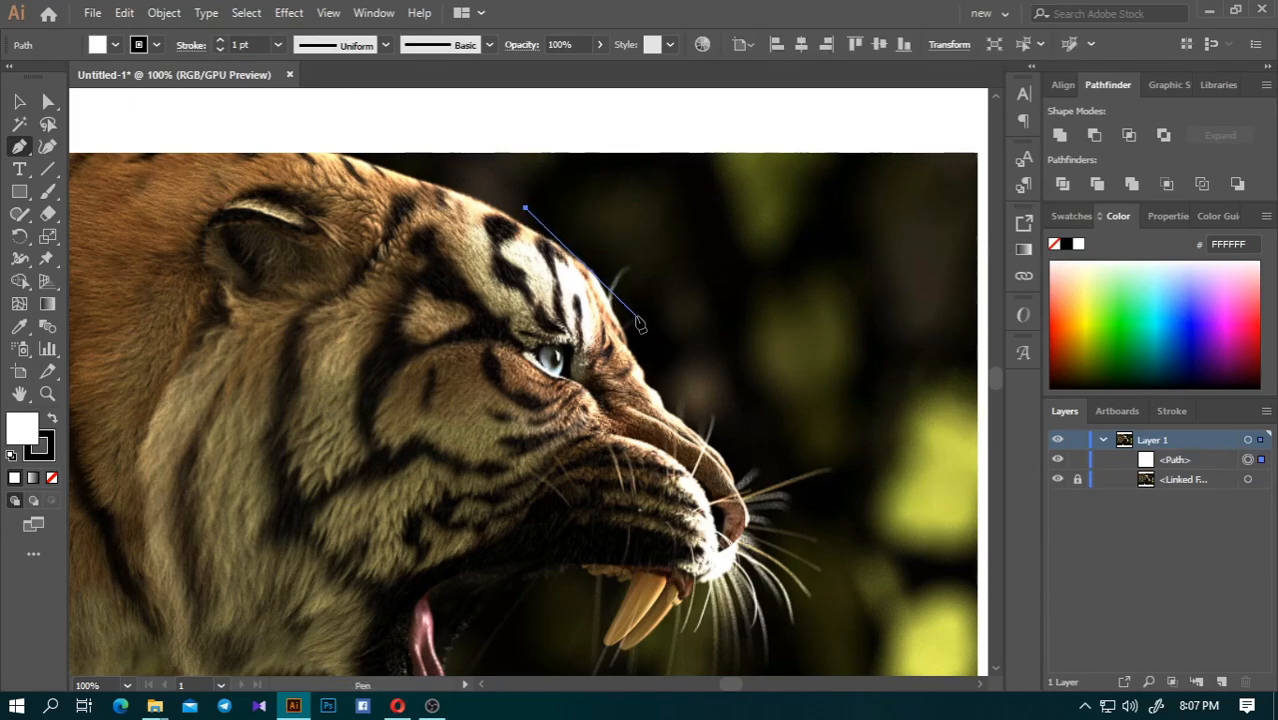
pyautogui.click(644, 326)
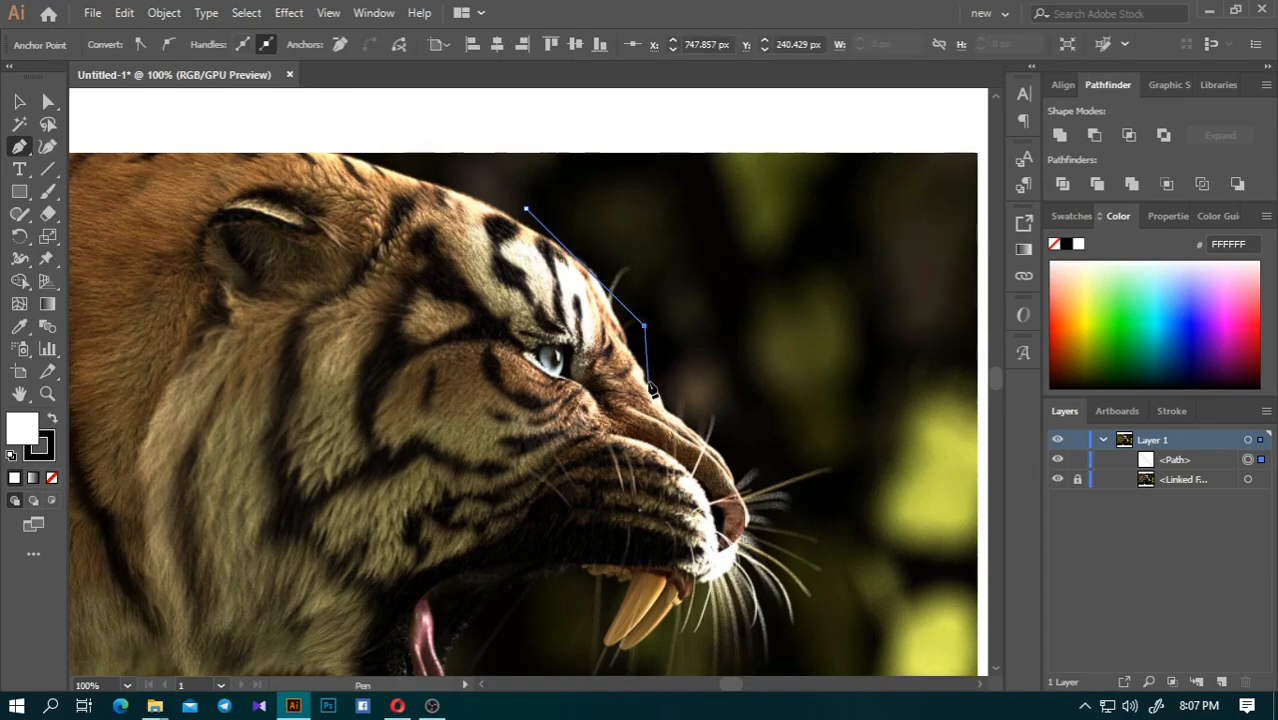
pyautogui.click(648, 382)
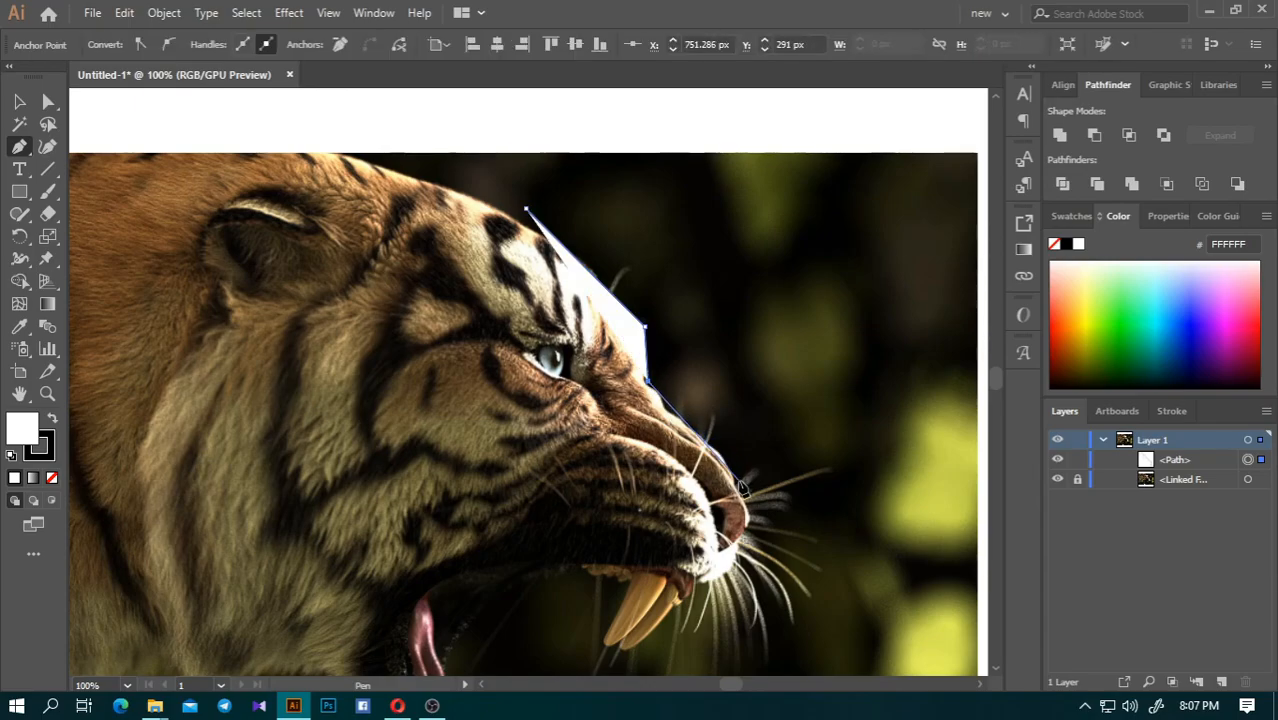
pyautogui.click(54, 420)
pyautogui.click(51, 478)
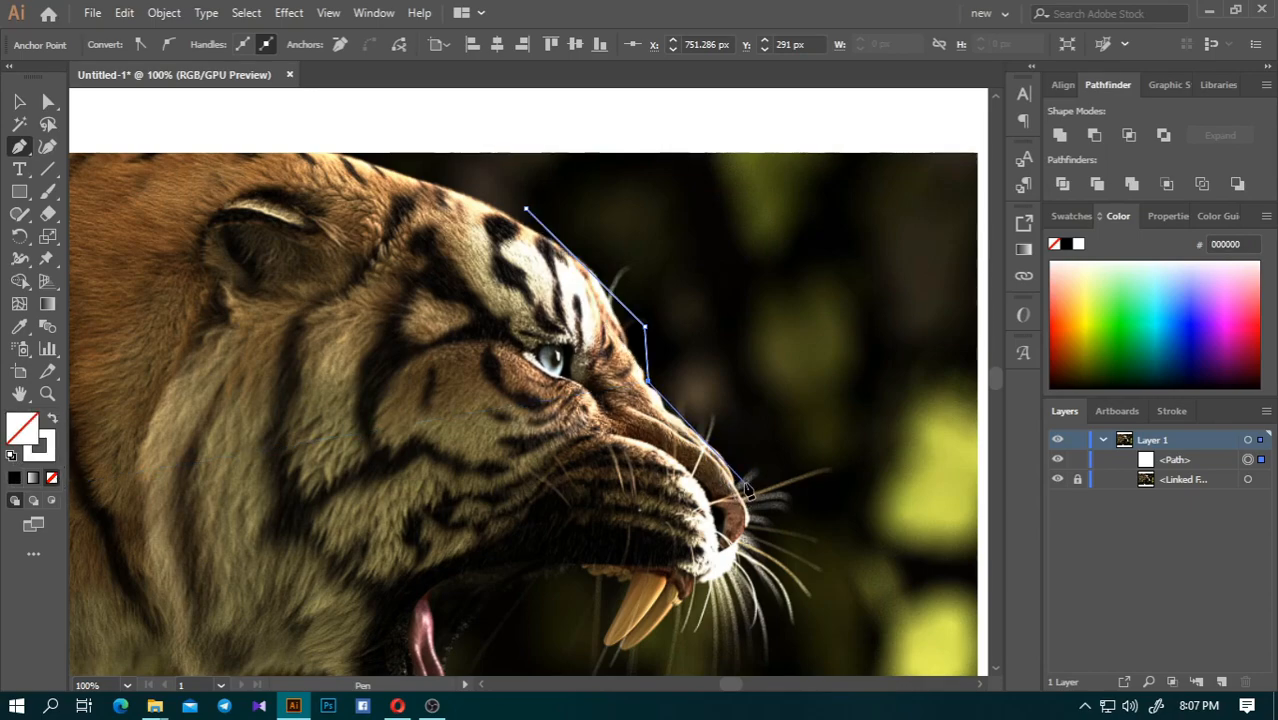
# - Continue the path around the tiger's nose tip and back along the upper lip to the rear of the open mouth
pyautogui.moveTo(753, 508); pyautogui.dragTo(763, 527)
pyautogui.hotkey('ctrl', 'z')
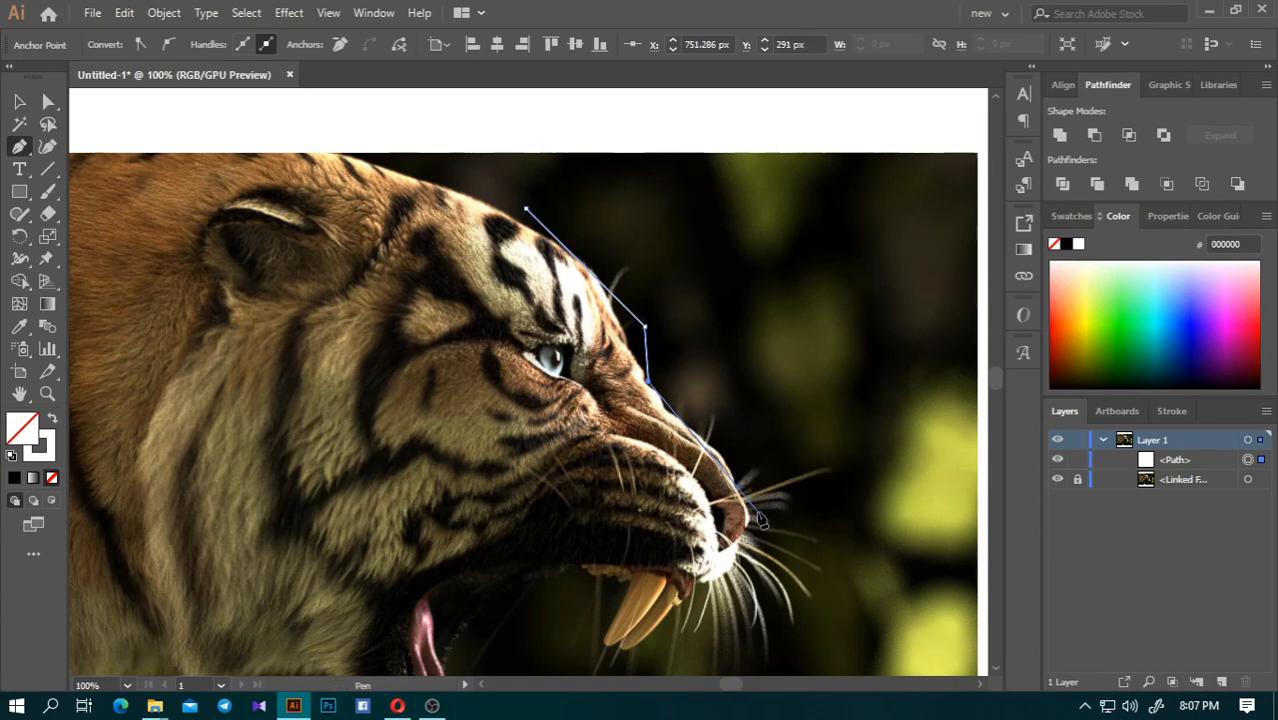
pyautogui.click(759, 515)
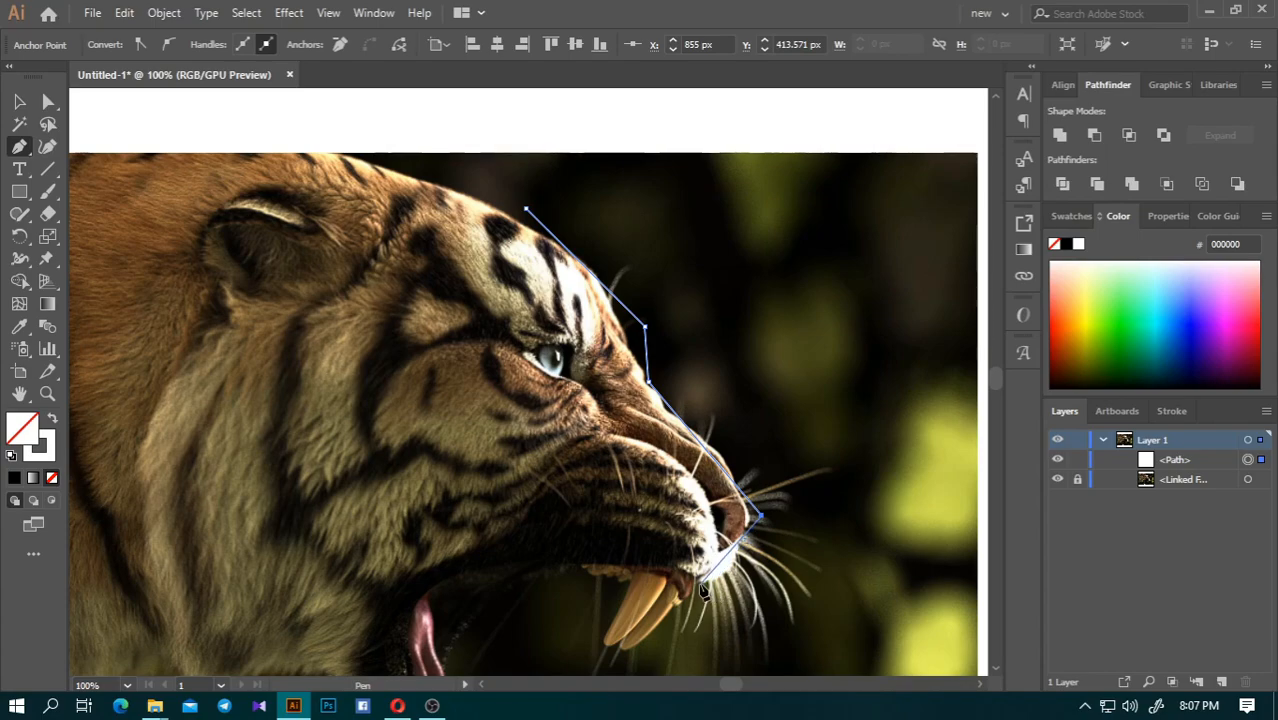
pyautogui.click(705, 587)
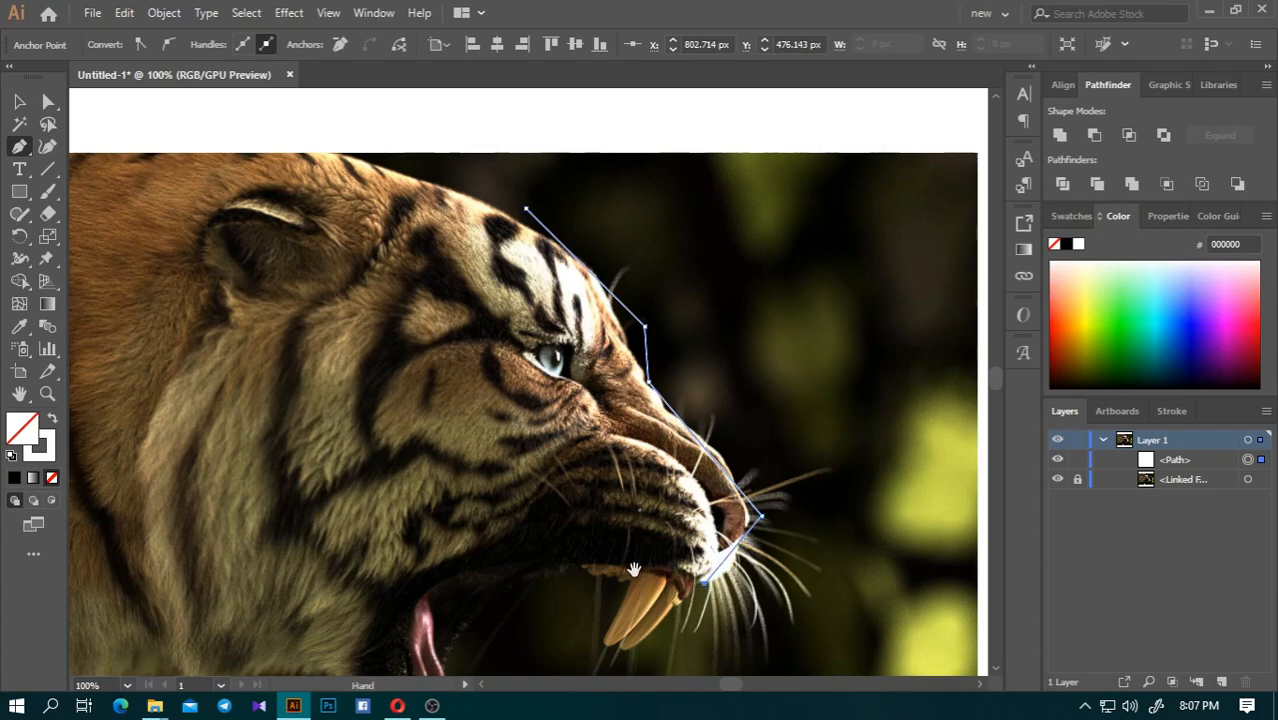
pyautogui.moveTo(705, 587); pyautogui.dragTo(771, 401)
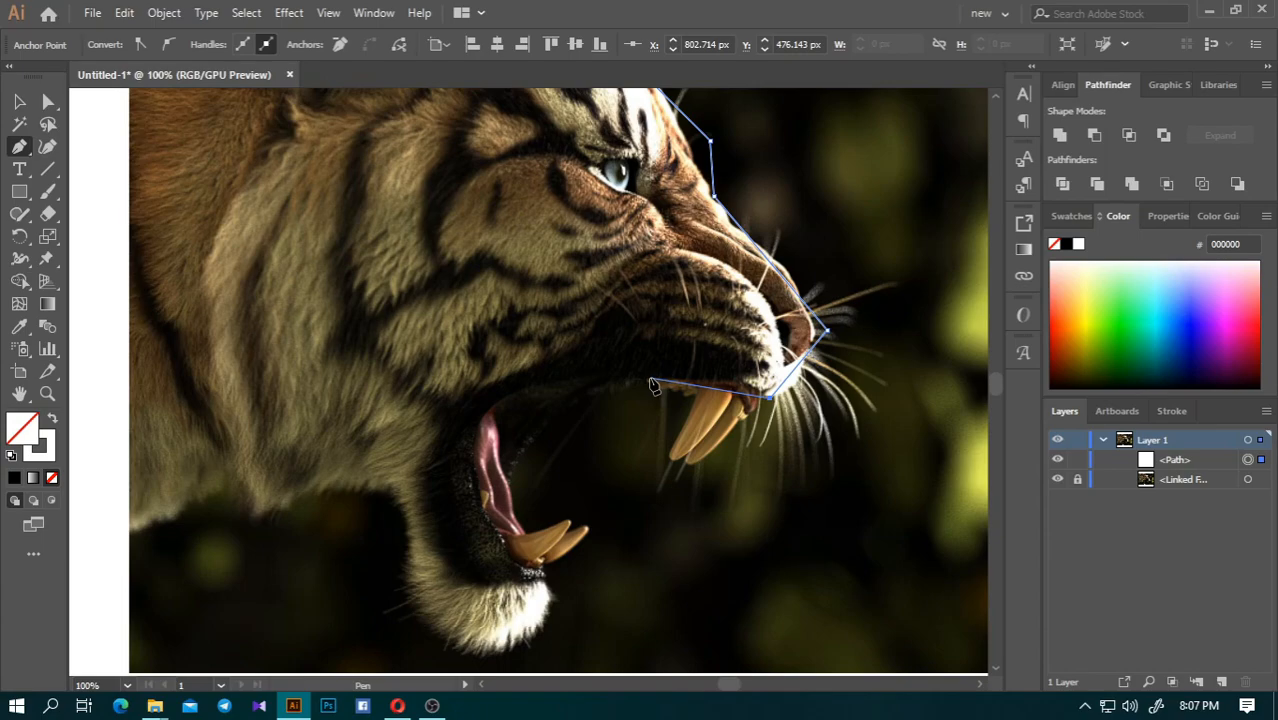
pyautogui.click(600, 365)
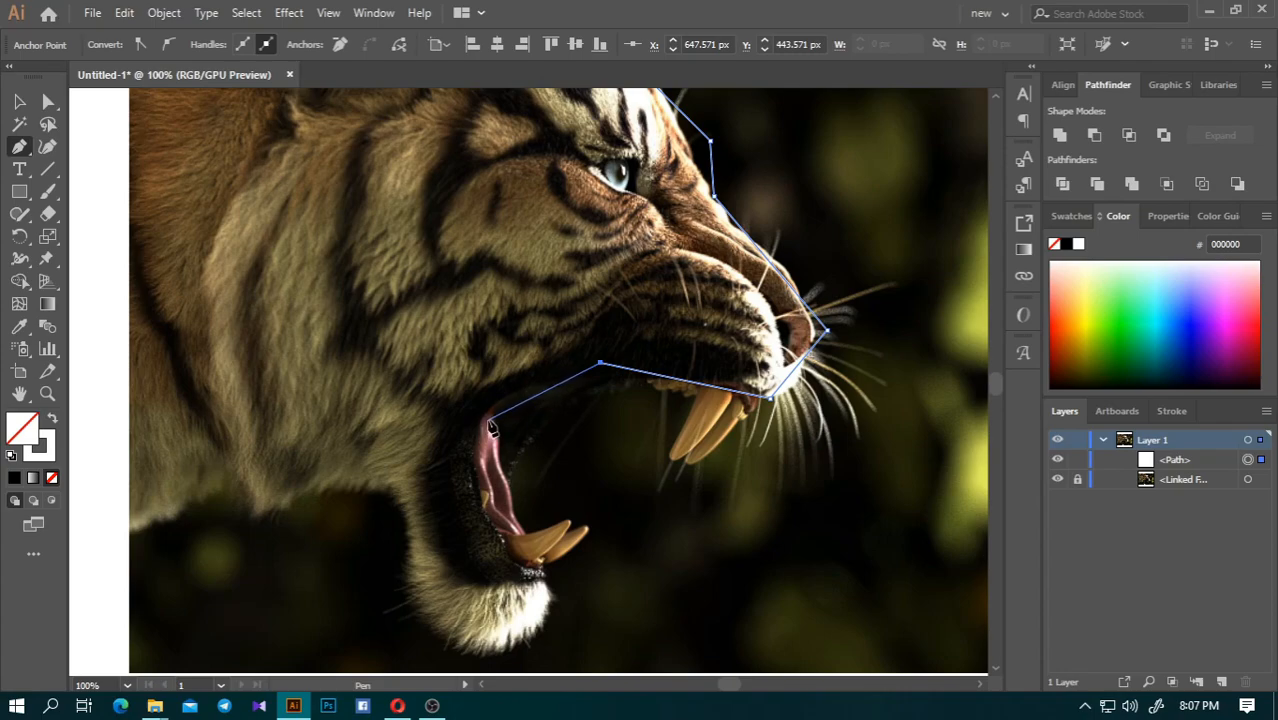
pyautogui.click(486, 427)
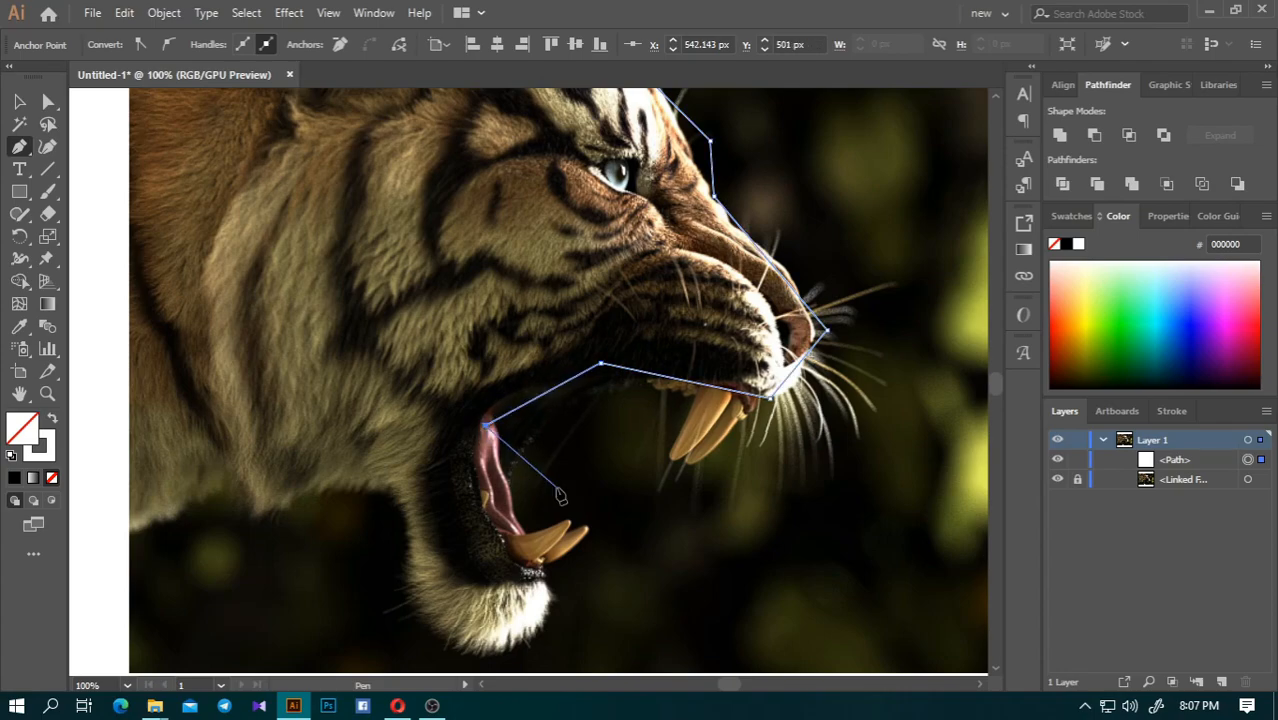
# - Extend the path down the tongue, past the lower fangs and around the tip of the chin
pyautogui.moveTo(521, 511); pyautogui.dragTo(538, 528)
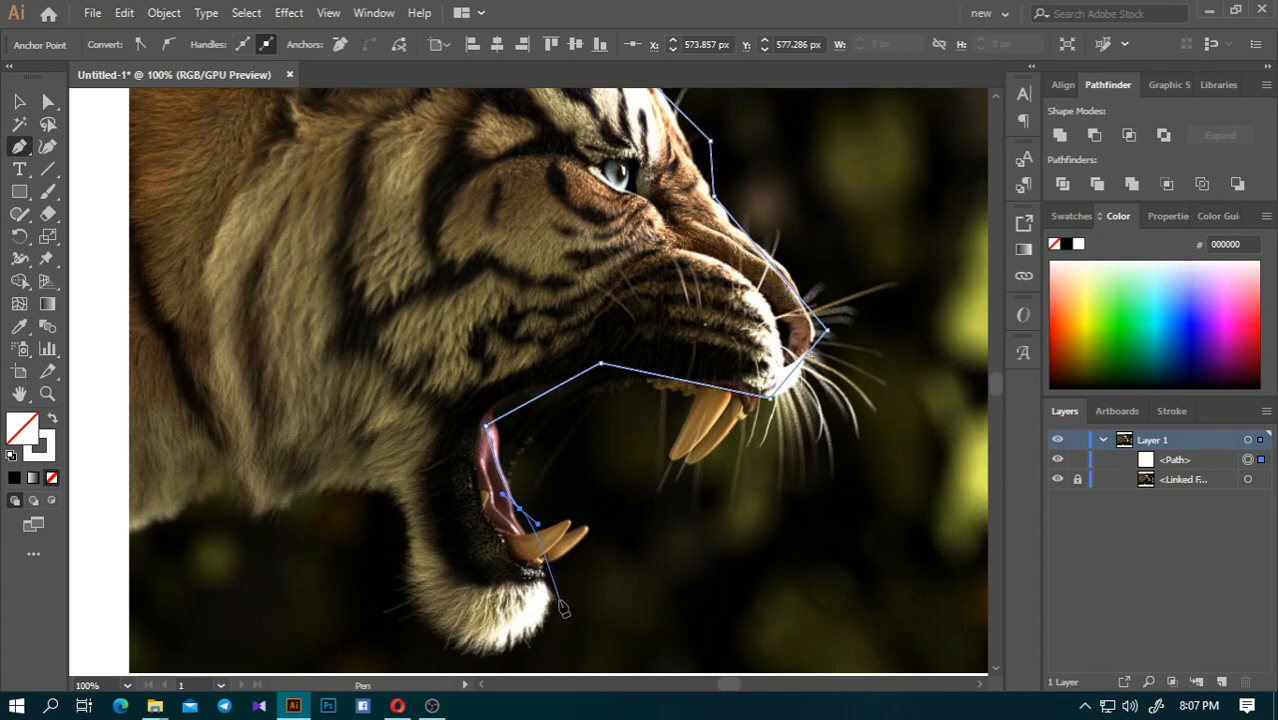
pyautogui.click(554, 589)
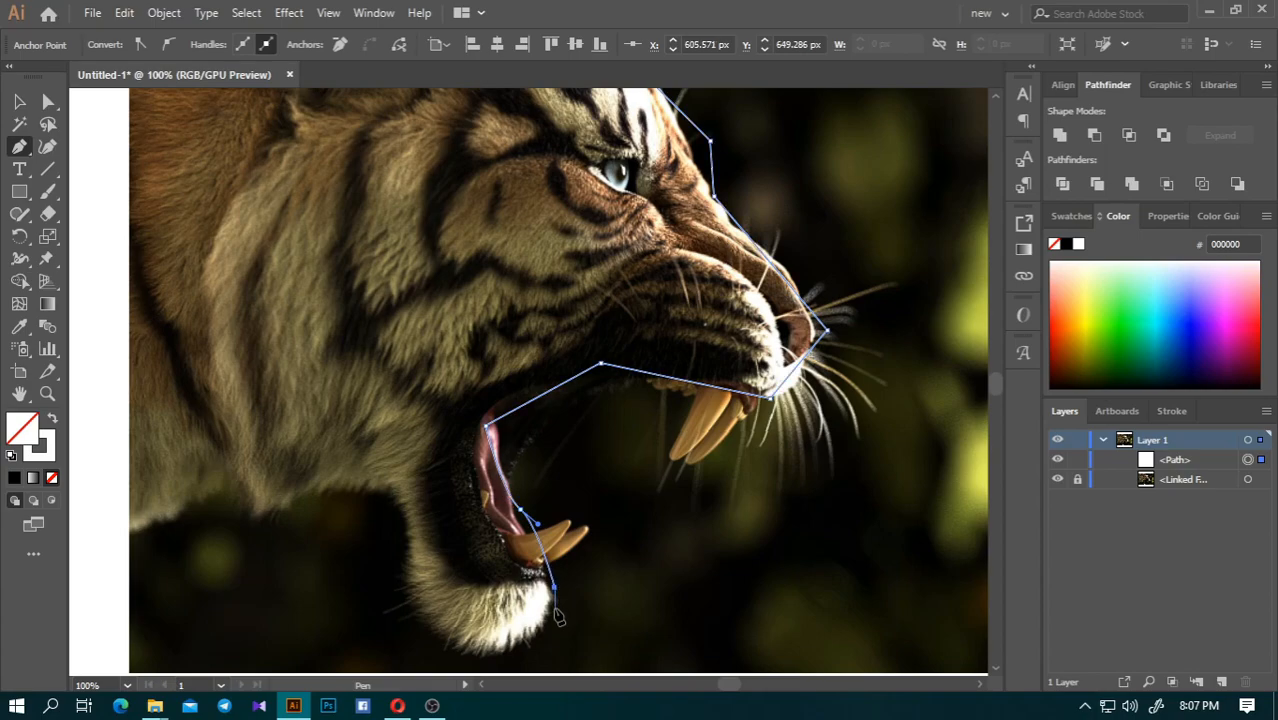
pyautogui.click(551, 628)
pyautogui.scroll(-1, 551, 628)
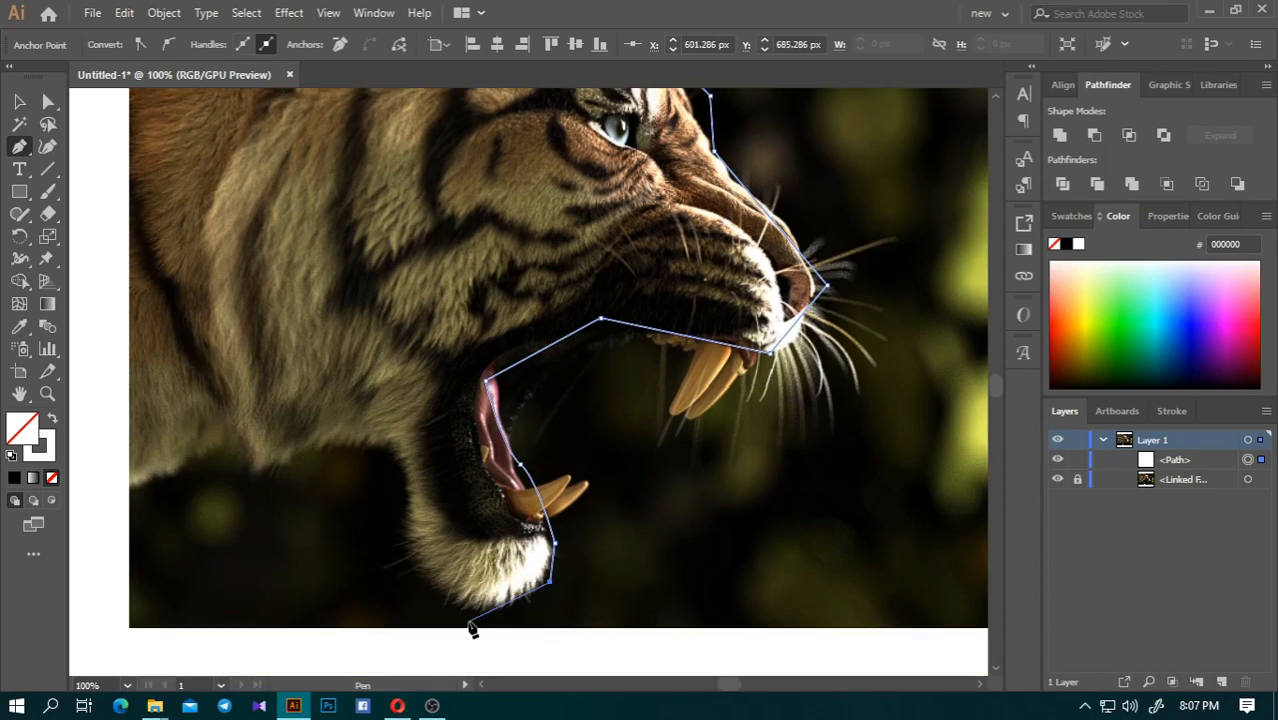
pyautogui.click(485, 611)
# - Curve the path back beneath the lower jaw to a corner, up to a point at the throat, and down again beside the jaw
pyautogui.moveTo(340, 486); pyautogui.dragTo(300, 477)
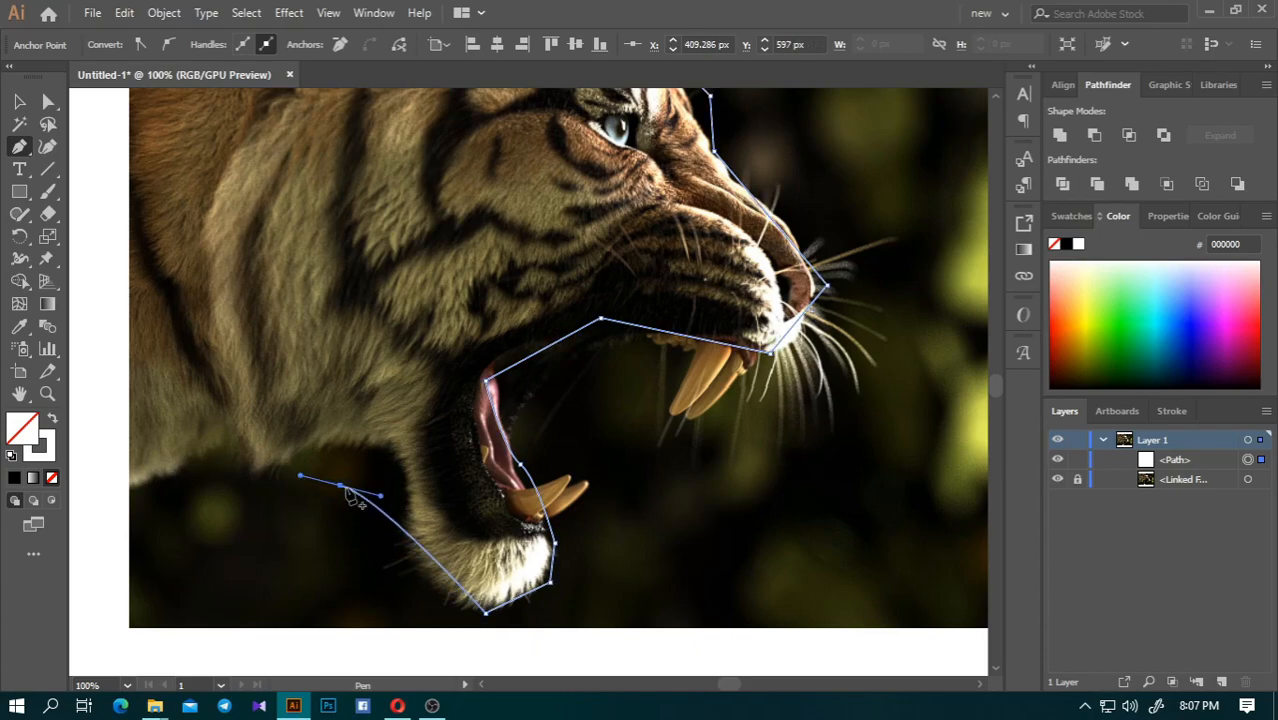
pyautogui.click(341, 487)
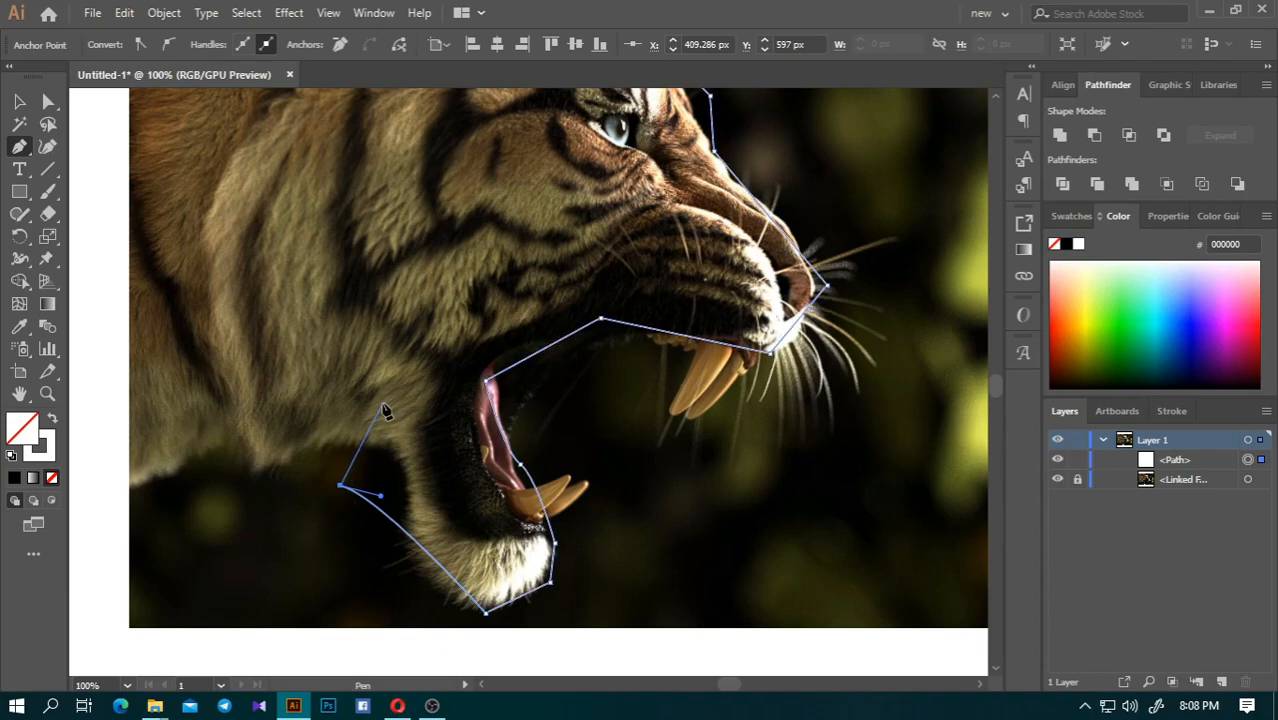
pyautogui.click(381, 405)
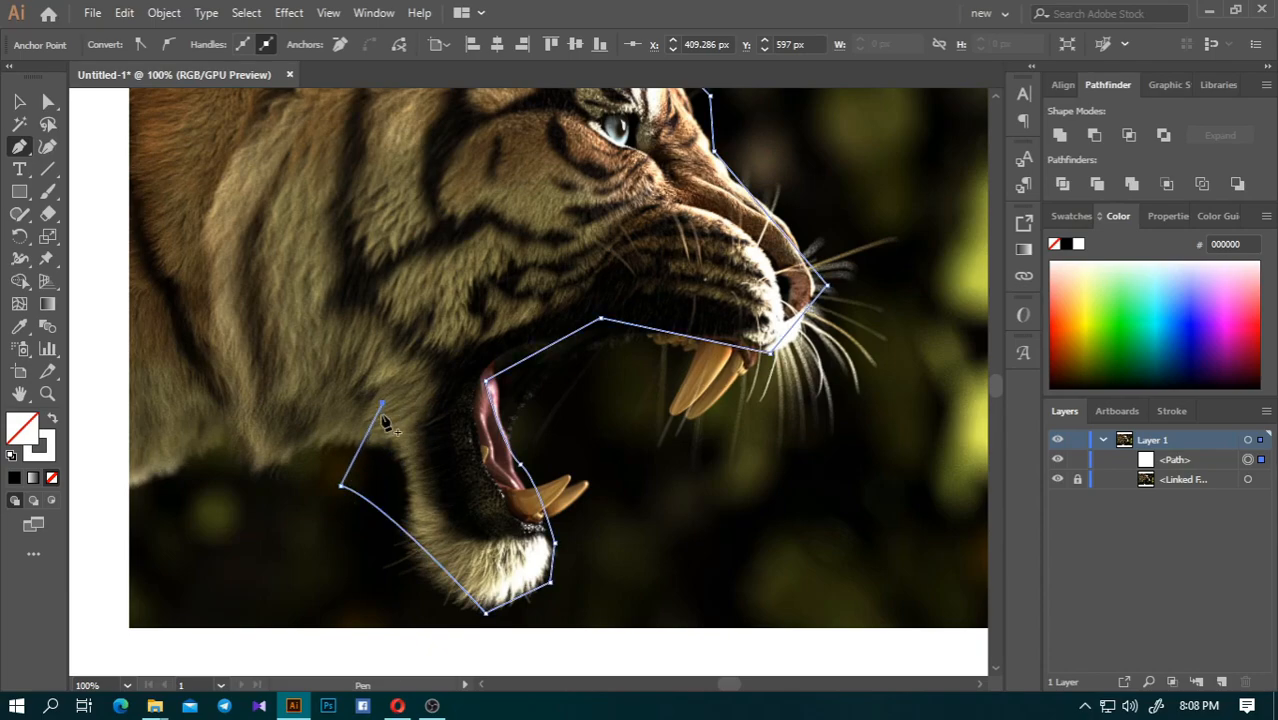
pyautogui.moveTo(372, 471)
pyautogui.mouseDown()
pyautogui.moveTo(365, 488)
pyautogui.moveTo(375, 478)
pyautogui.mouseUp()
pyautogui.click(372, 472)
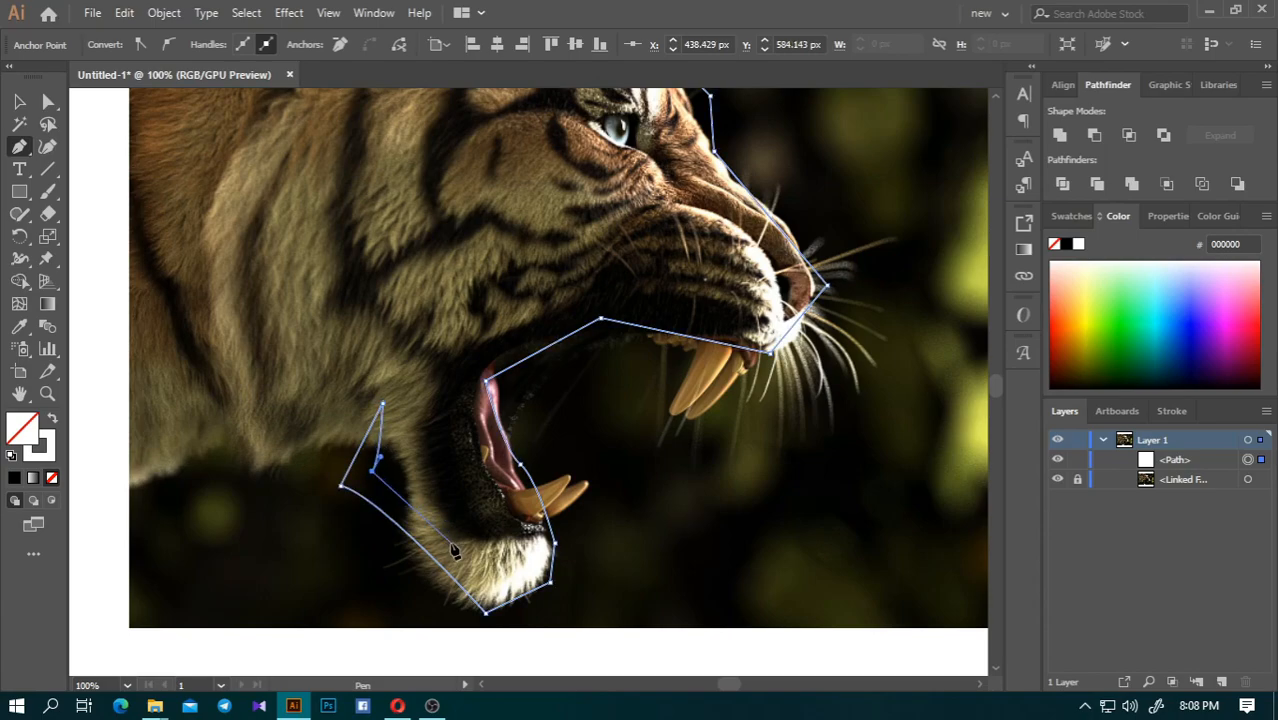
# - Trace the inner edge of the lower jaw down into the chin fur and up beside the chin's front edge
pyautogui.moveTo(489, 589); pyautogui.dragTo(507, 620)
pyautogui.click(489, 589)
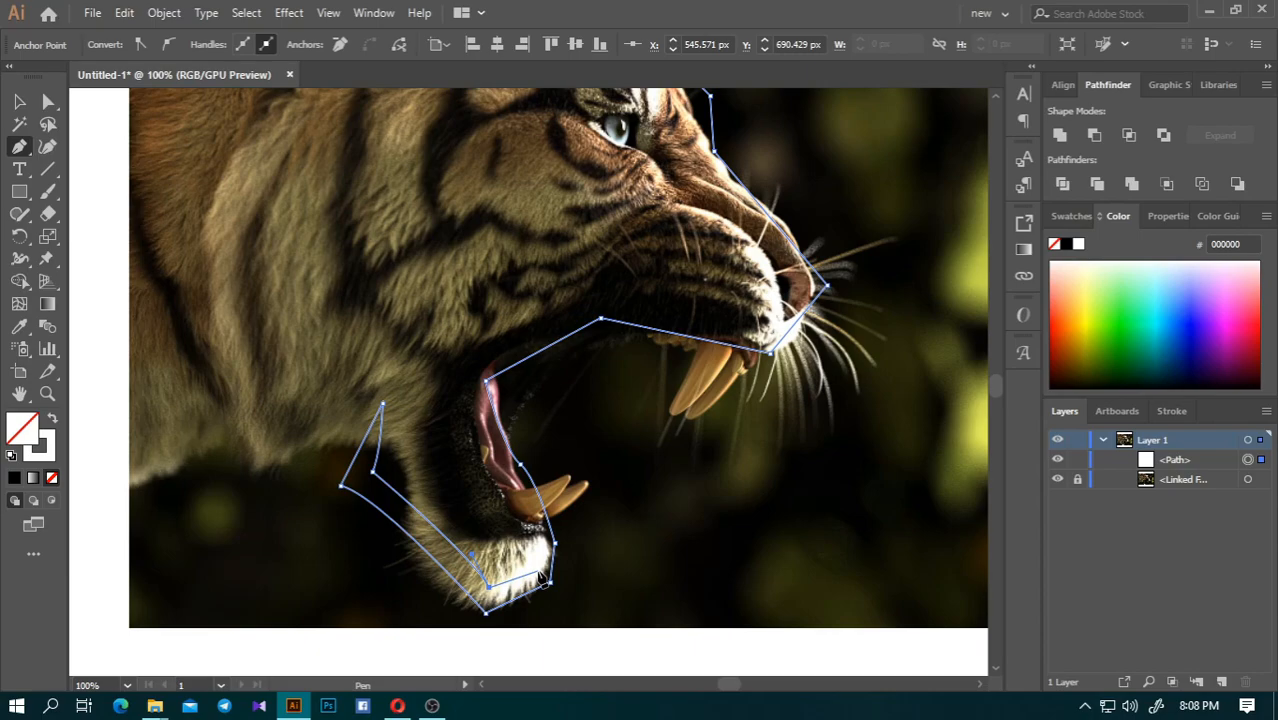
pyautogui.click(535, 572)
pyautogui.click(536, 546)
# - Bring the inner edge up behind the lower fangs and tongue to the rear corner of the mouth
pyautogui.moveTo(493, 481); pyautogui.dragTo(470, 469)
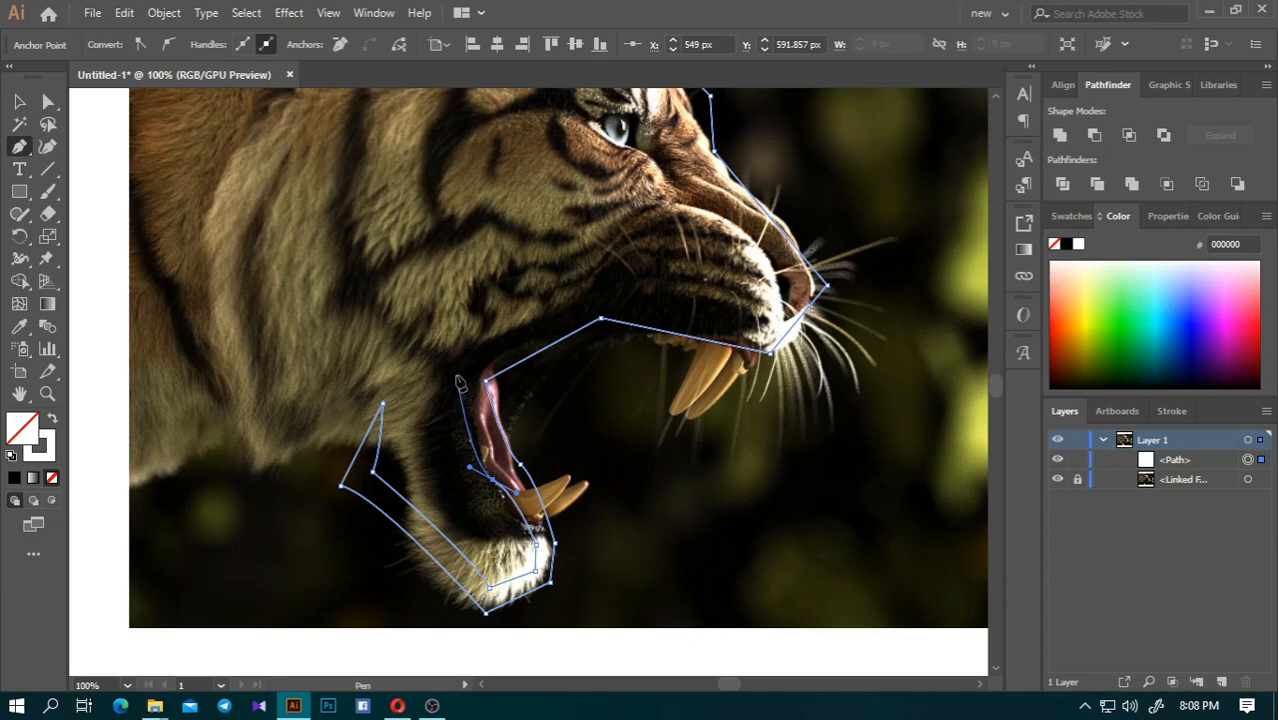
pyautogui.click(493, 481)
pyautogui.hotkey('ctrl', 'z')
pyautogui.hotkey('ctrl', 'z')
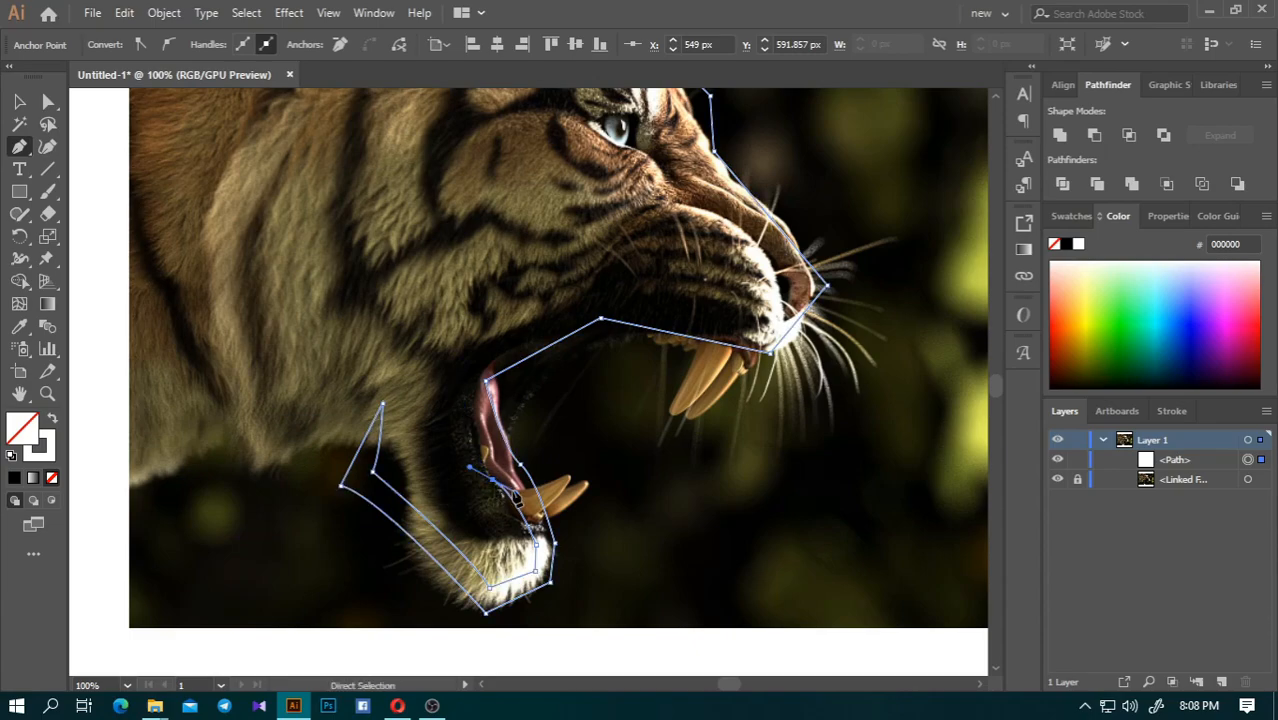
pyautogui.moveTo(504, 486); pyautogui.dragTo(484, 462)
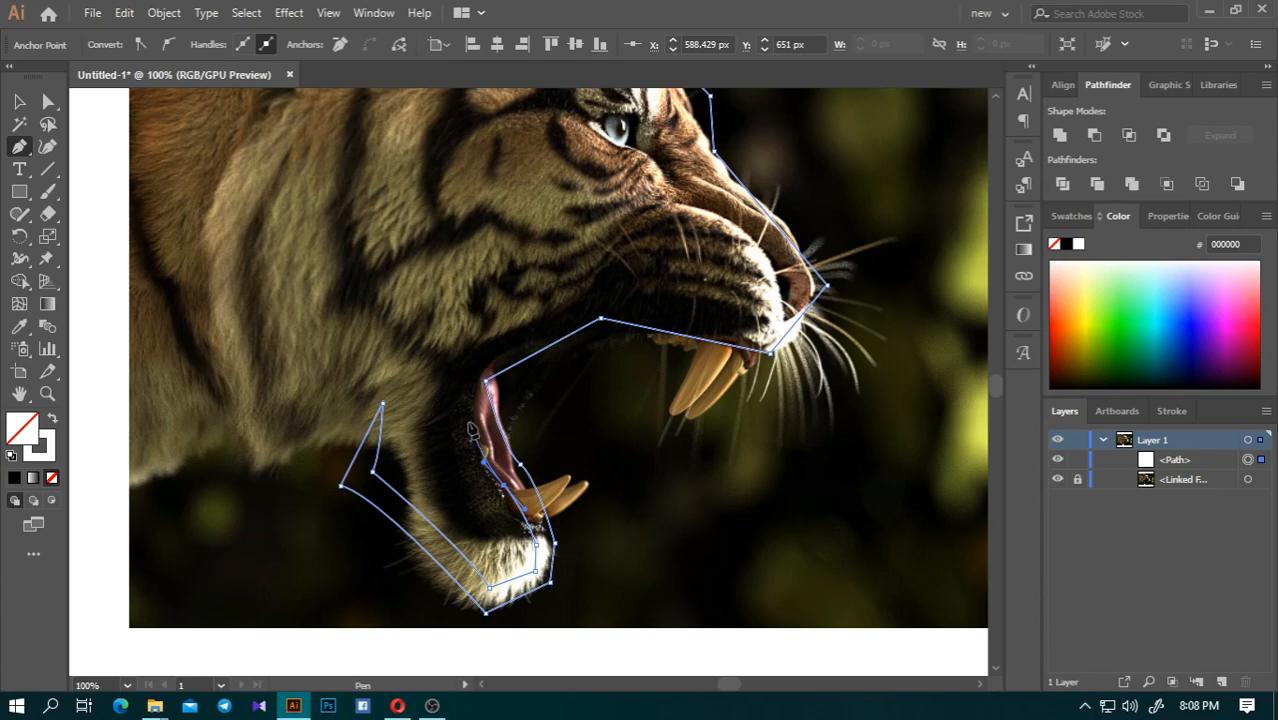
pyautogui.click(456, 370)
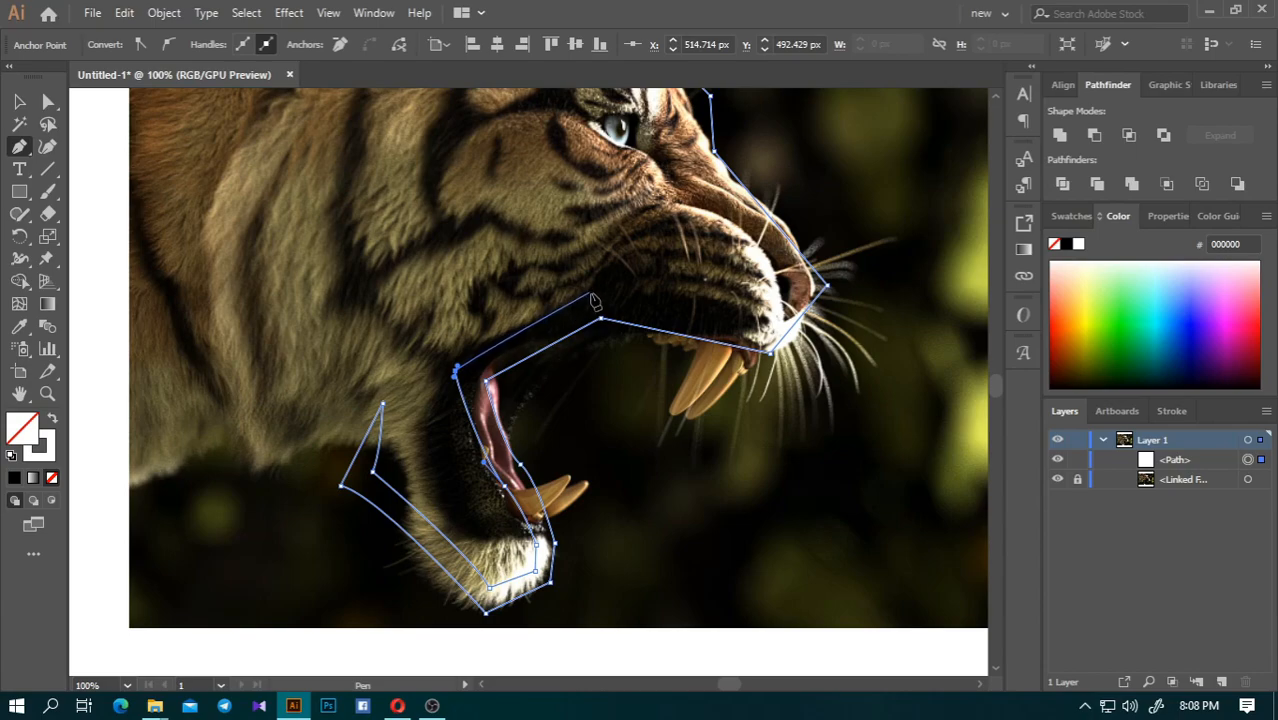
# - Continue the path above the upper lip, with one pointed stripe into the cheek and a peak over the muzzle
pyautogui.click(591, 296)
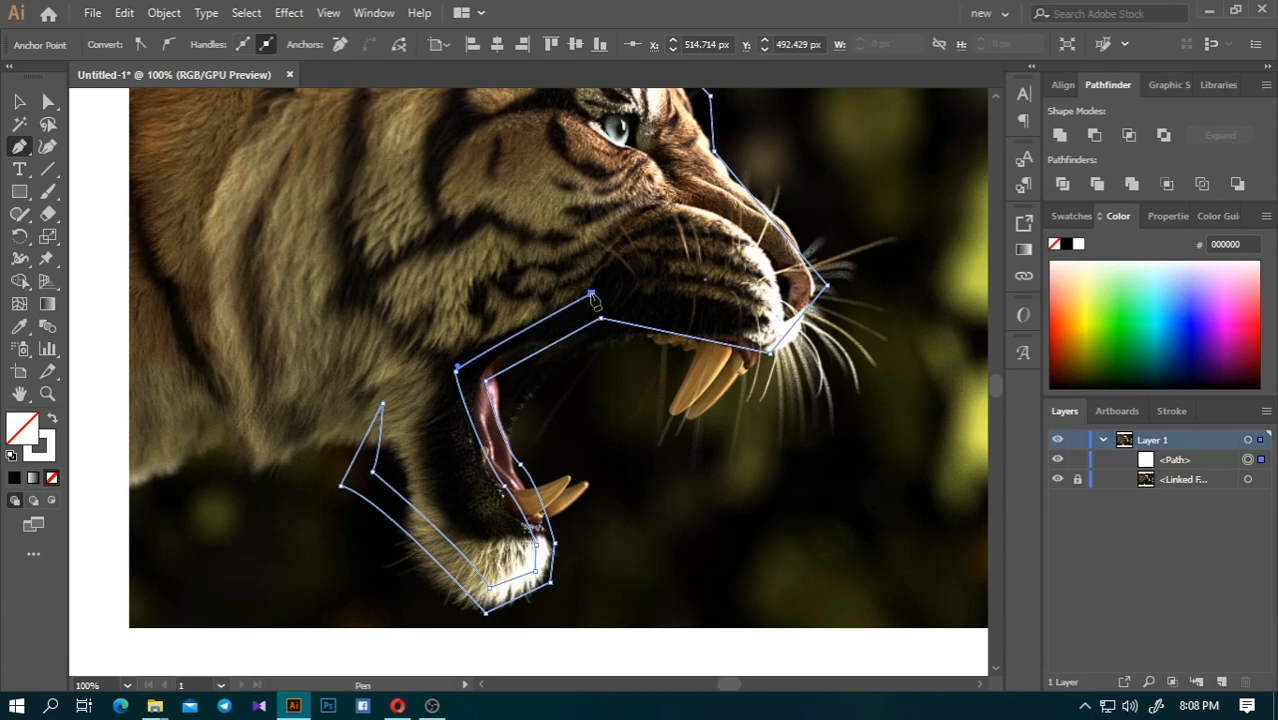
pyautogui.click(514, 290)
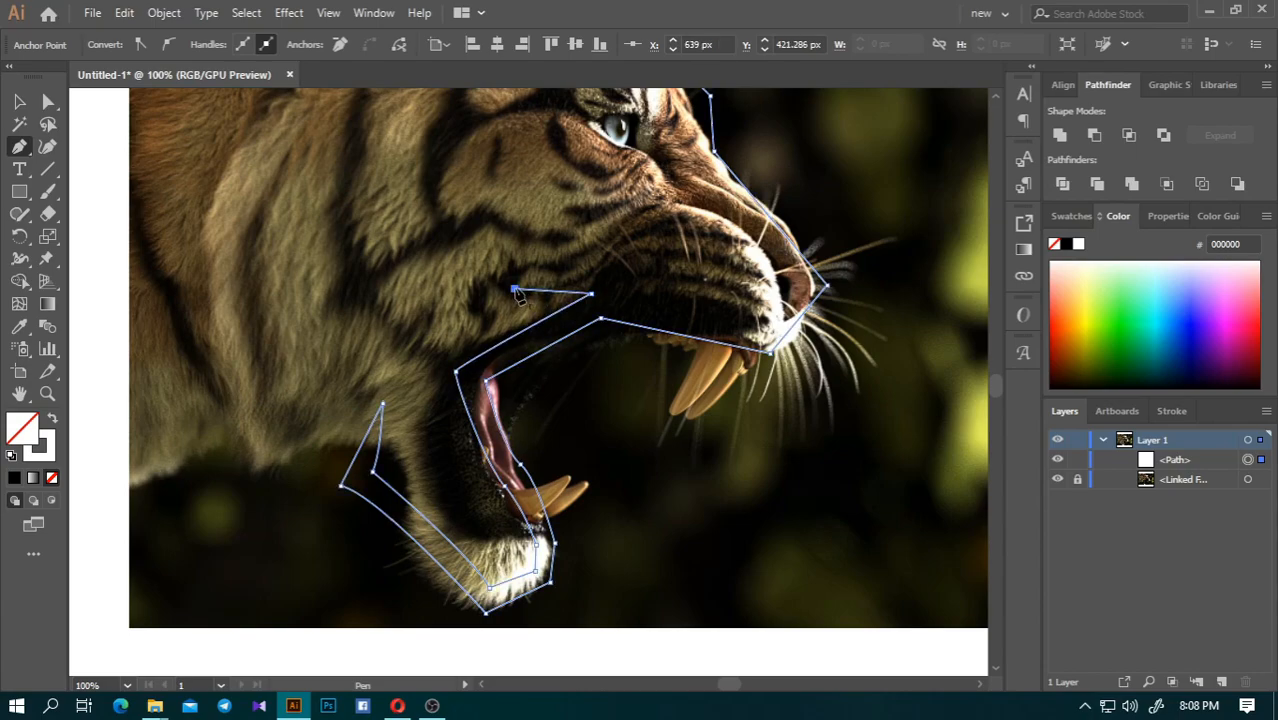
pyautogui.click(617, 241)
pyautogui.click(720, 291)
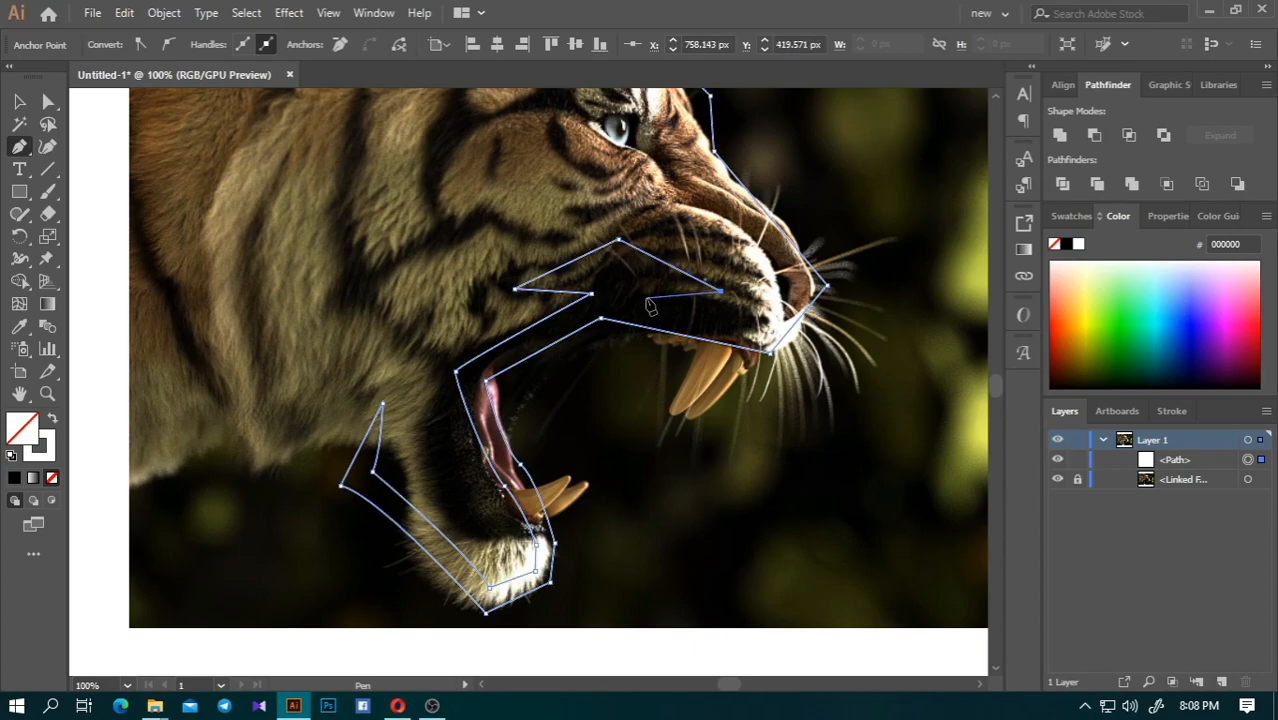
# - Add straight zigzag stripe segments across the lower muzzle, ending just above the front of the upper lip
pyautogui.click(646, 298)
pyautogui.click(734, 316)
pyautogui.click(712, 321)
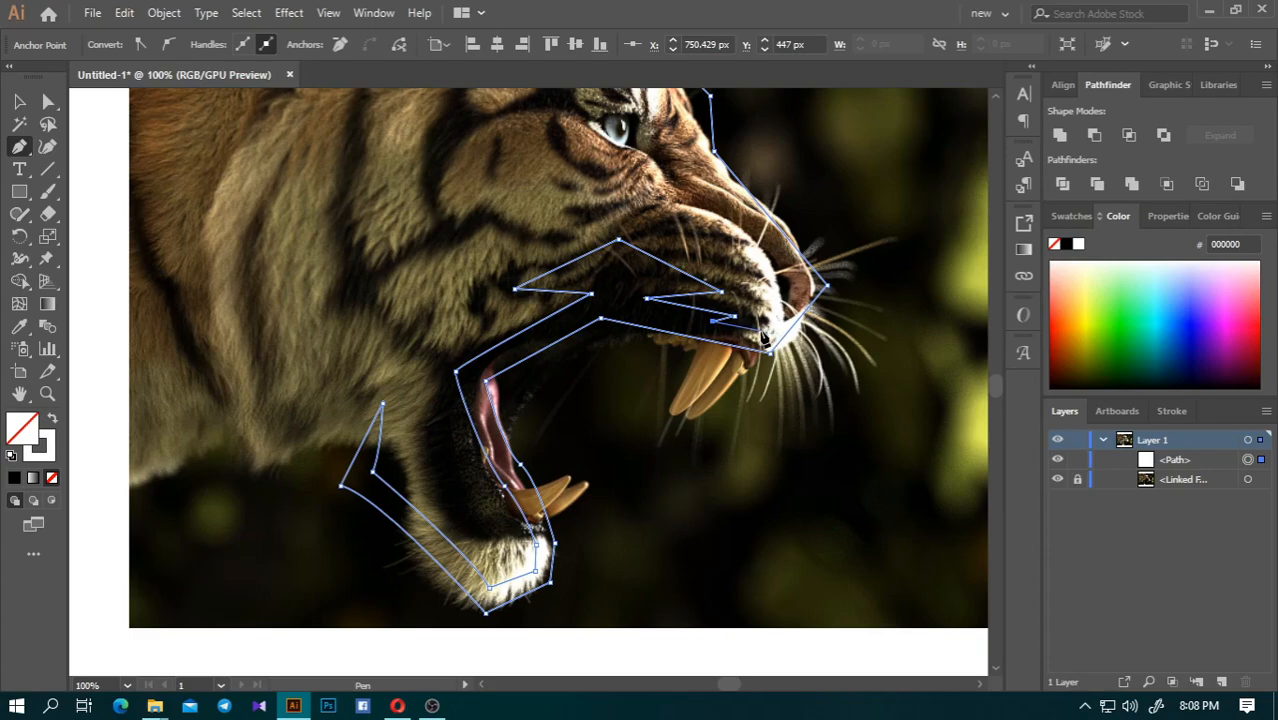
pyautogui.click(770, 350)
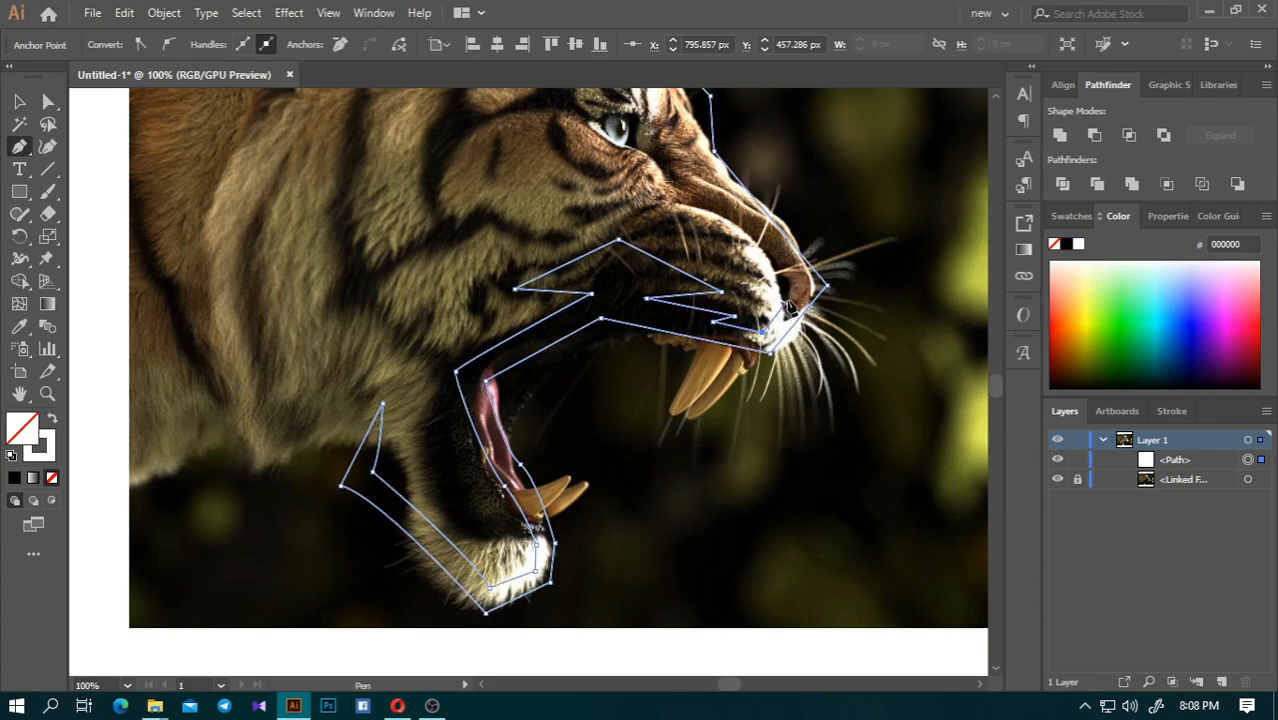
pyautogui.moveTo(788, 299); pyautogui.dragTo(761, 296)
pyautogui.hotkey('ctrl', 'z')
pyautogui.hotkey('ctrl', 'z')
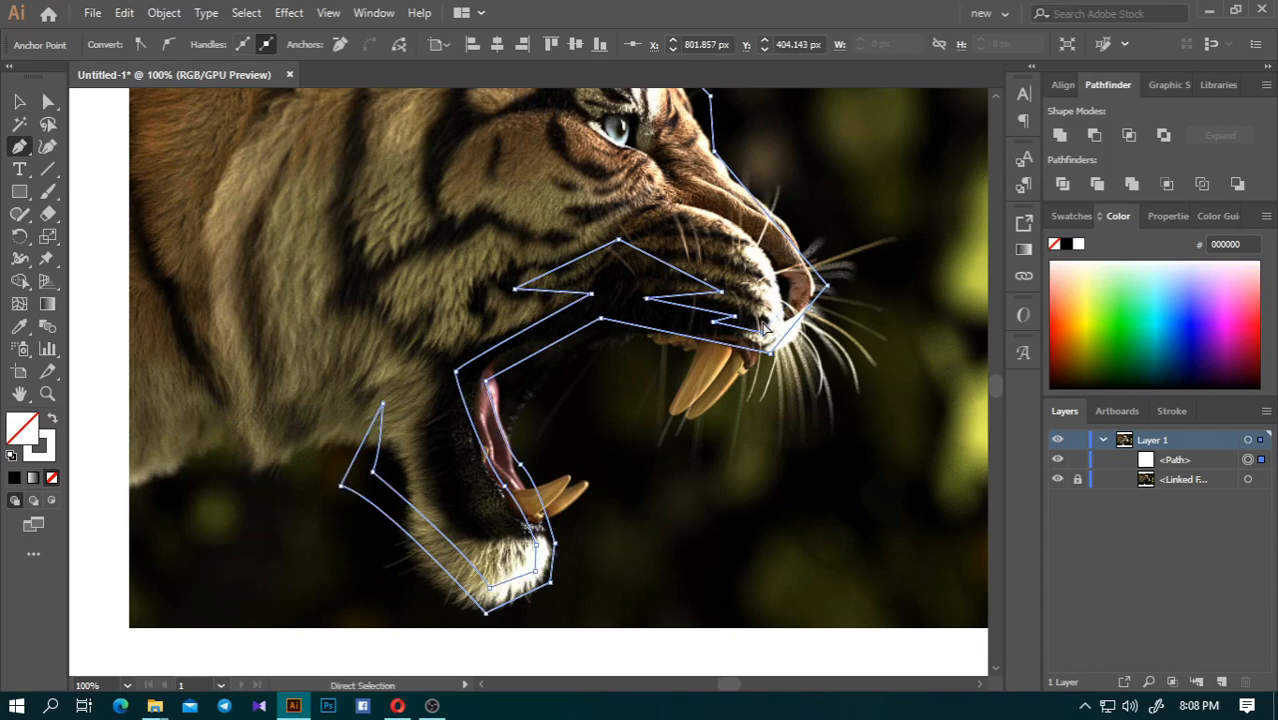
# - Extend the path up the front of the upper lip and back to a point behind the nostril
pyautogui.click(781, 313)
pyautogui.hotkey('ctrl', 'z')
pyautogui.click(783, 311)
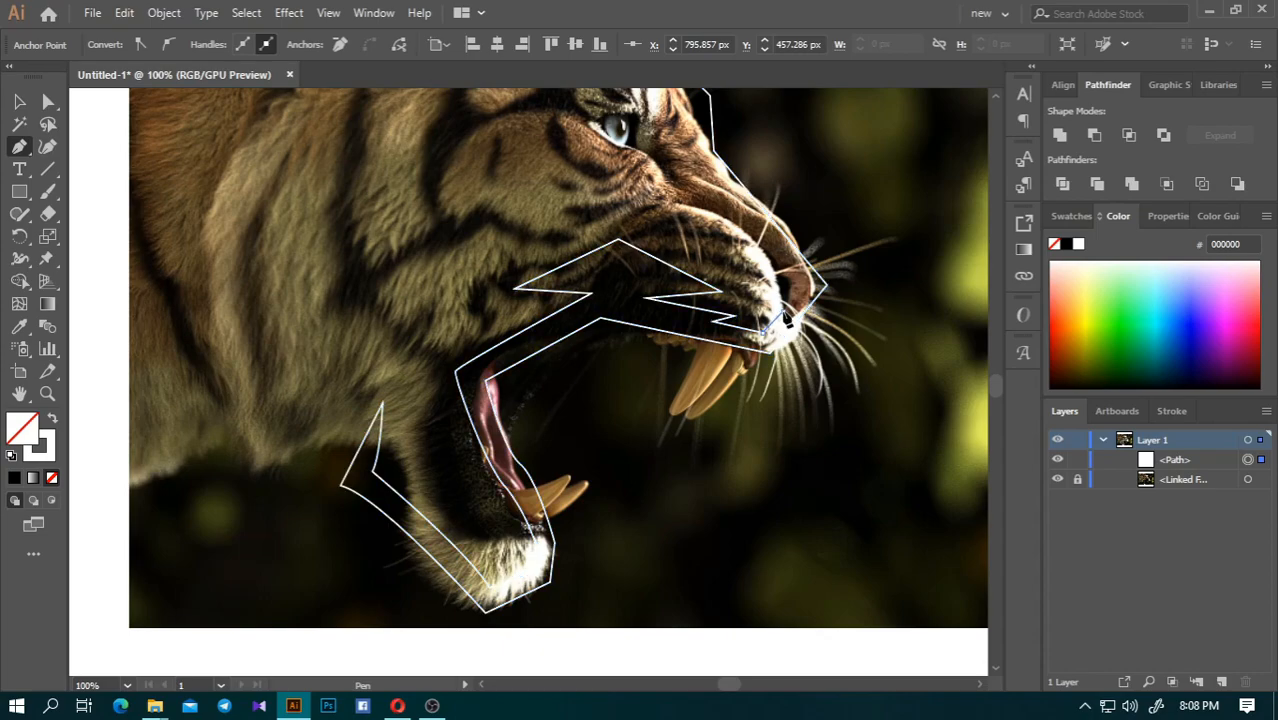
pyautogui.click(759, 284)
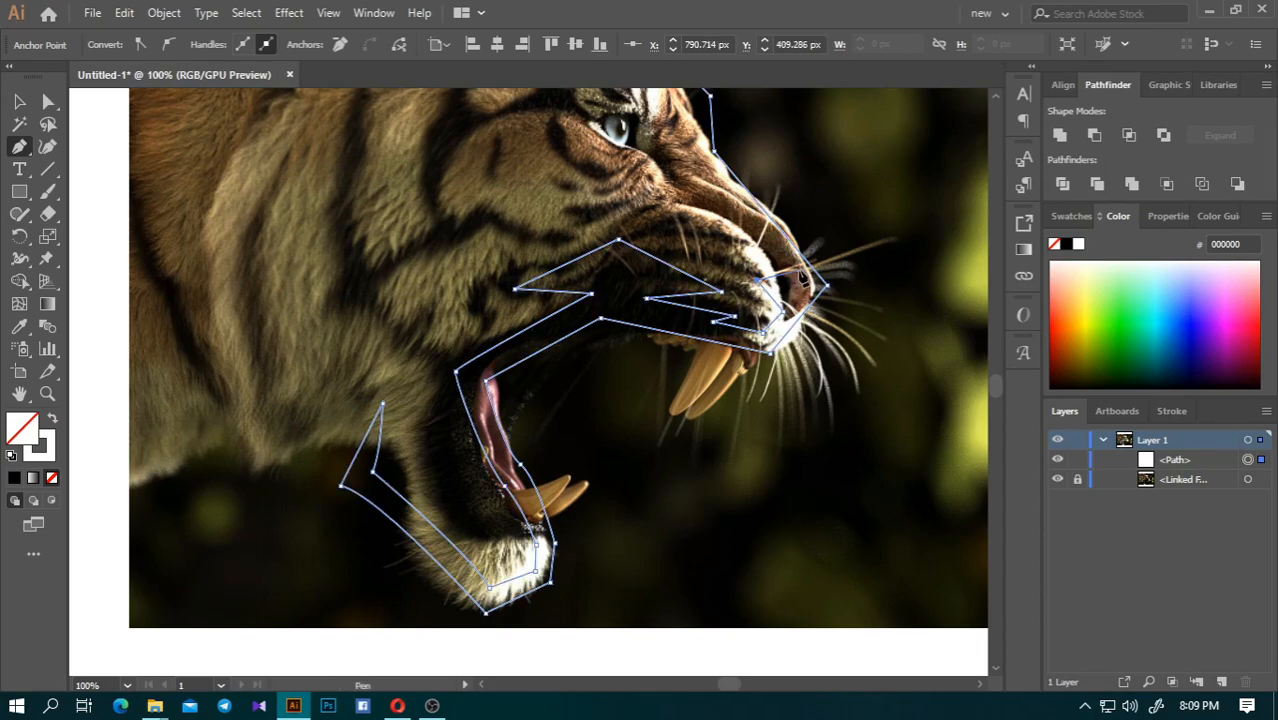
# - Trace the inner edge up the nose bridge and across the forehead, add a notch and a tall spike, and close the outline
pyautogui.scroll(5, 800, 279)
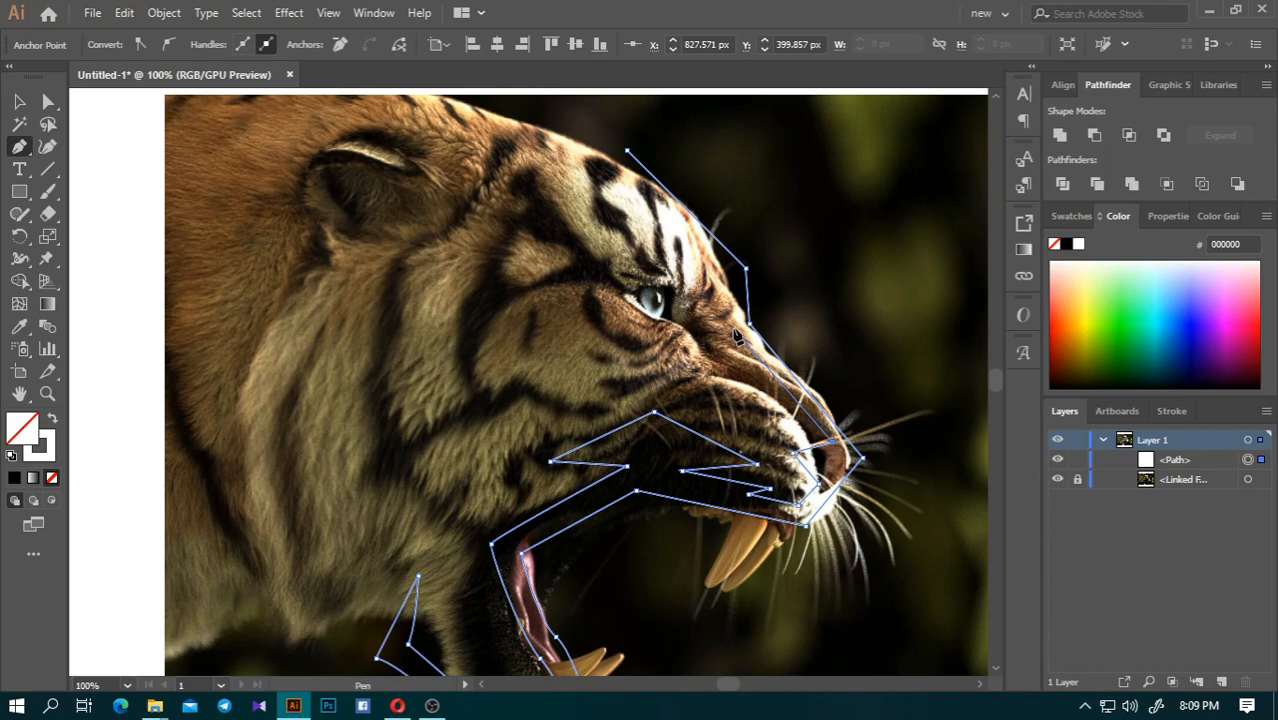
pyautogui.click(731, 276)
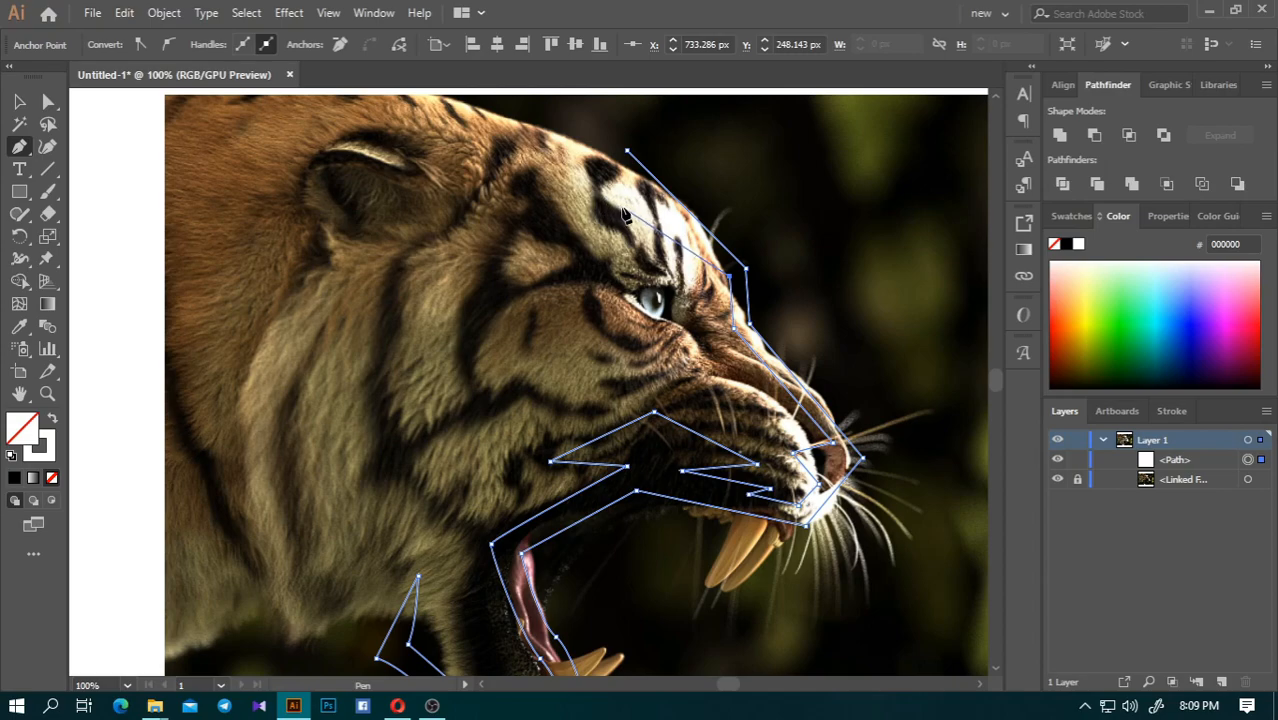
pyautogui.click(612, 233)
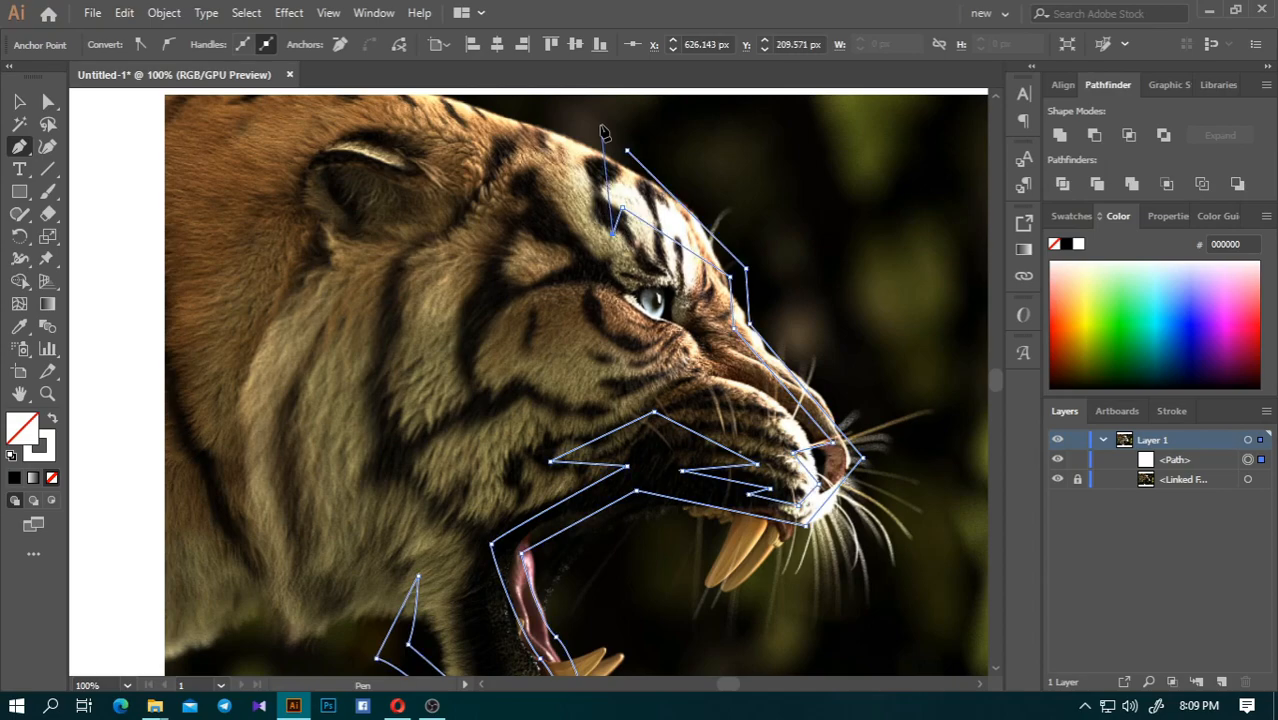
pyautogui.scroll(3, 603, 131)
pyautogui.moveTo(590, 270); pyautogui.dragTo(595, 229)
pyautogui.click(591, 270)
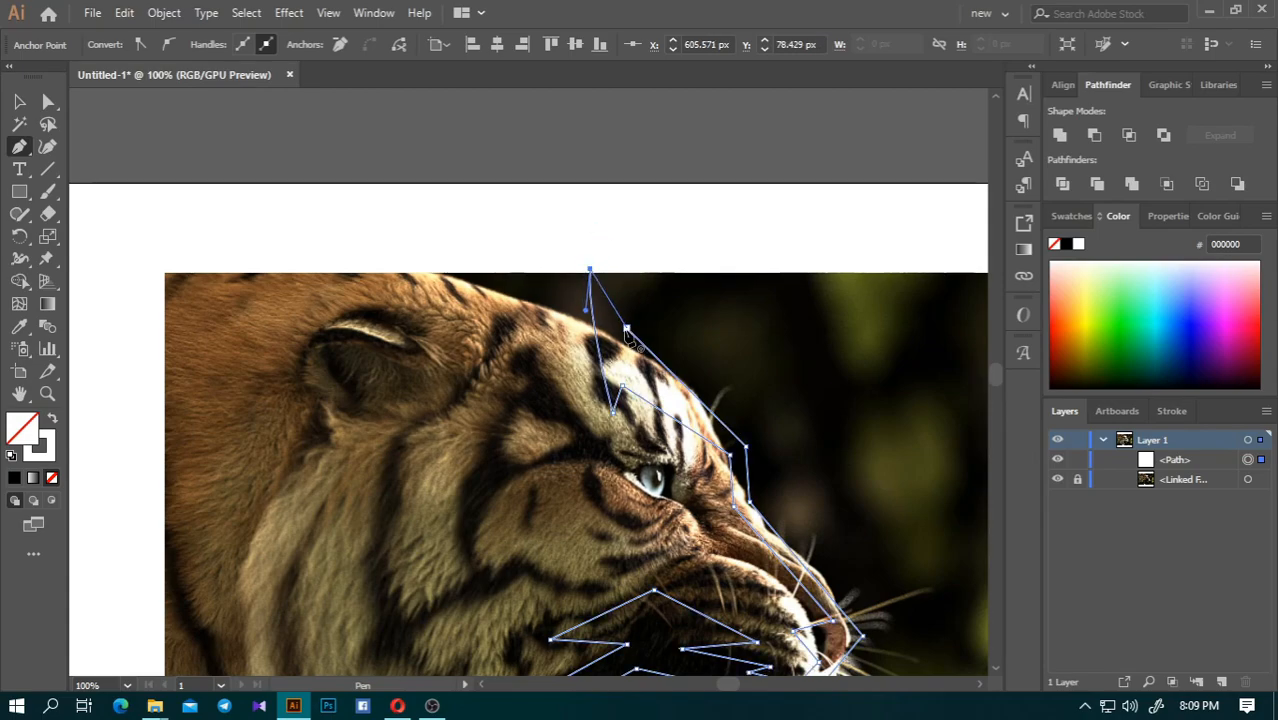
pyautogui.click(627, 328)
# - Draw a closed angular eye shape around the tiger's eye, with a slanted upper edge and a small hook at the front corner
pyautogui.scroll(-4, 595, 330)
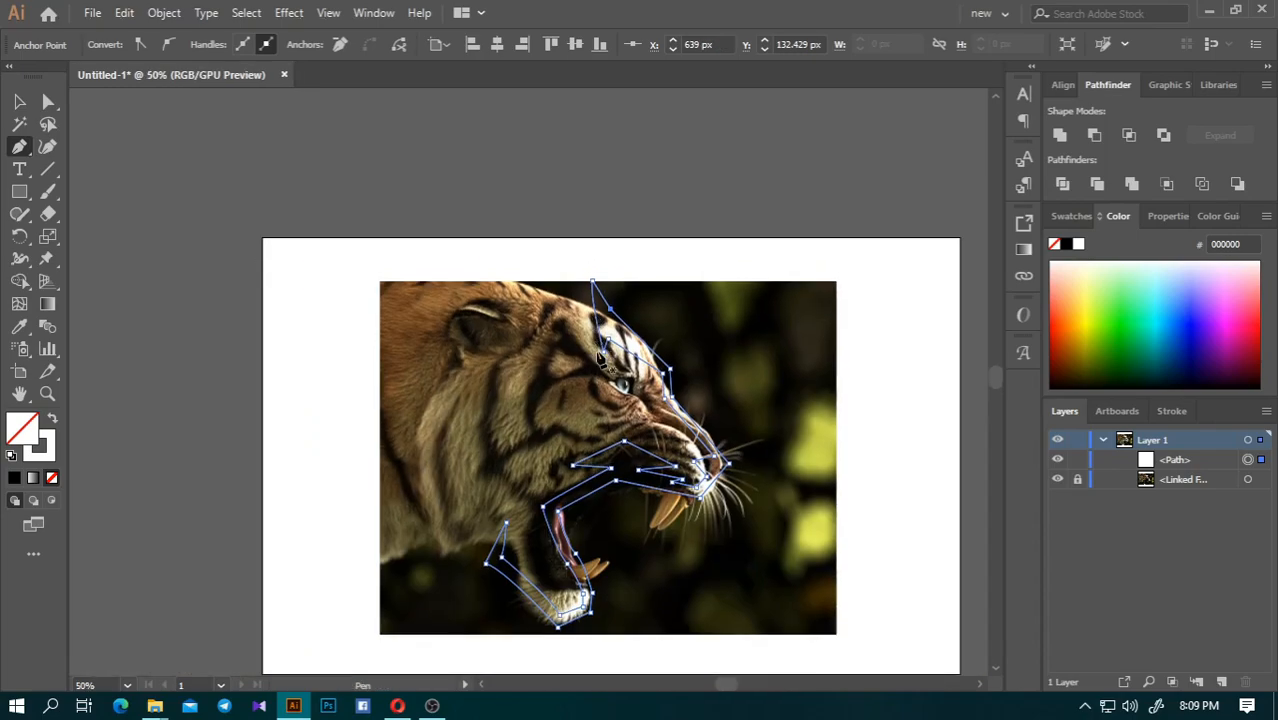
pyautogui.scroll(1, 662, 398)
pyautogui.scroll(2, 641, 393)
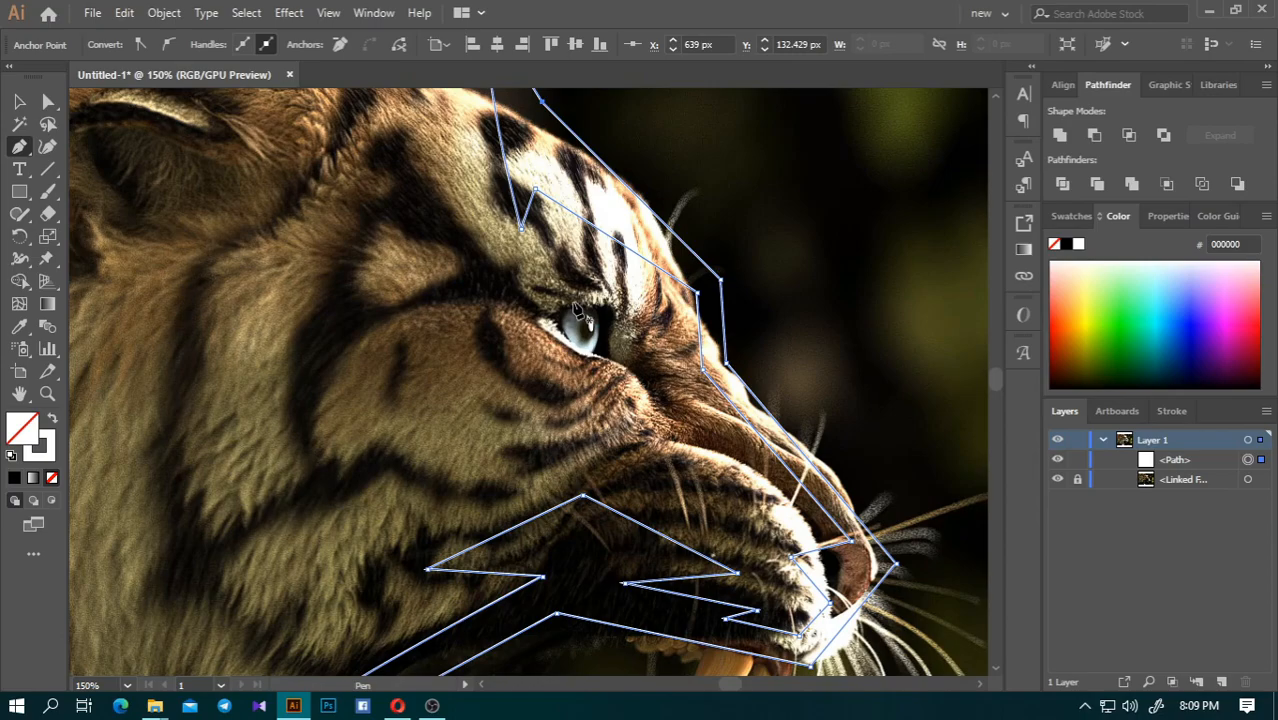
pyautogui.click(565, 304)
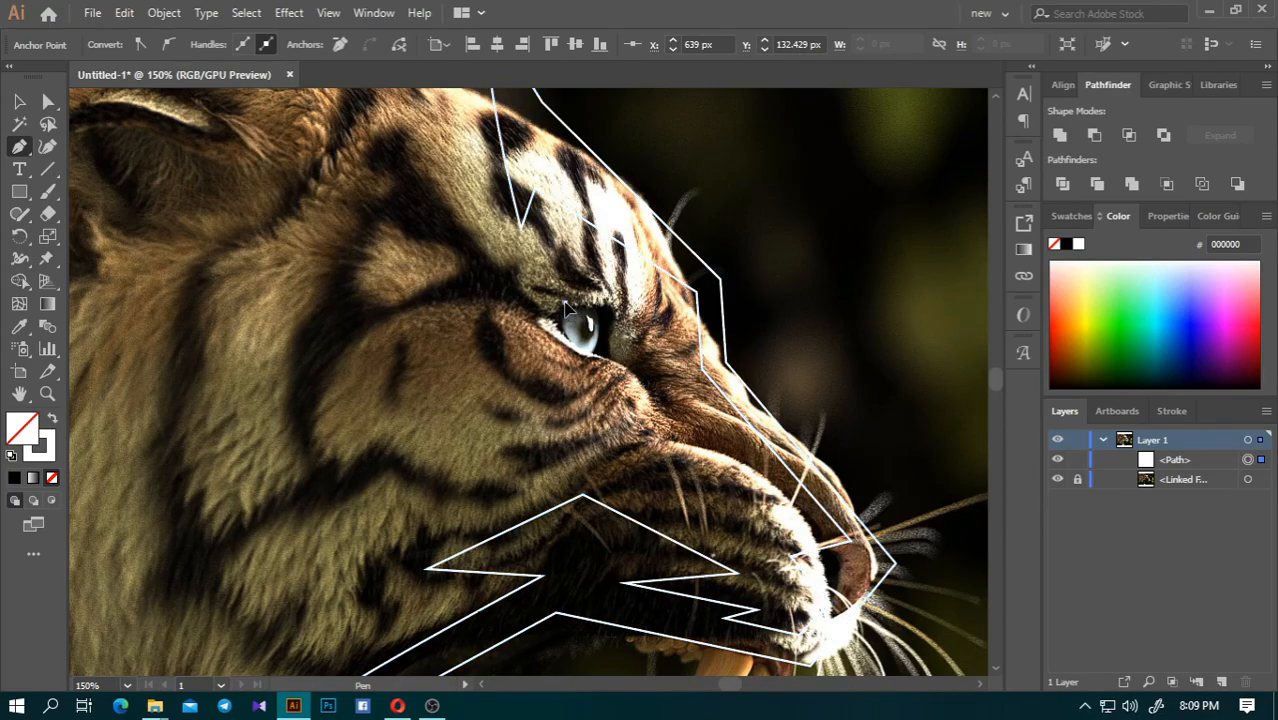
pyautogui.click(648, 346)
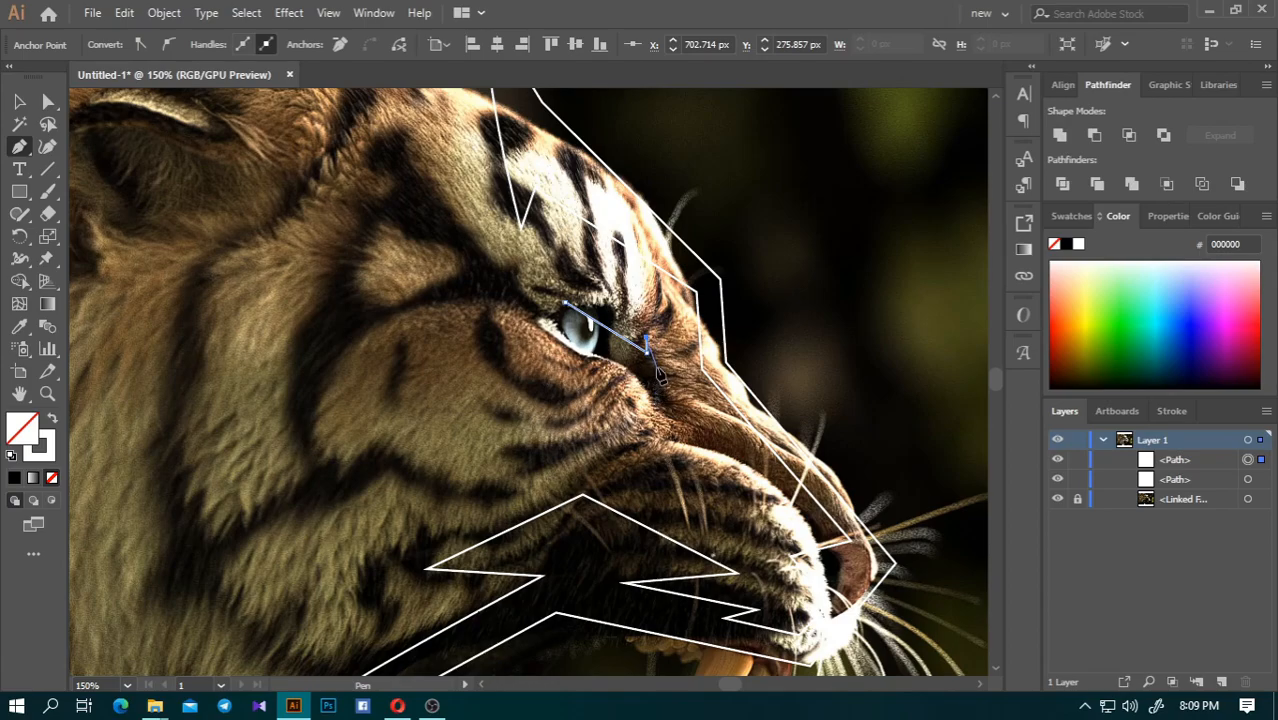
pyautogui.click(656, 368)
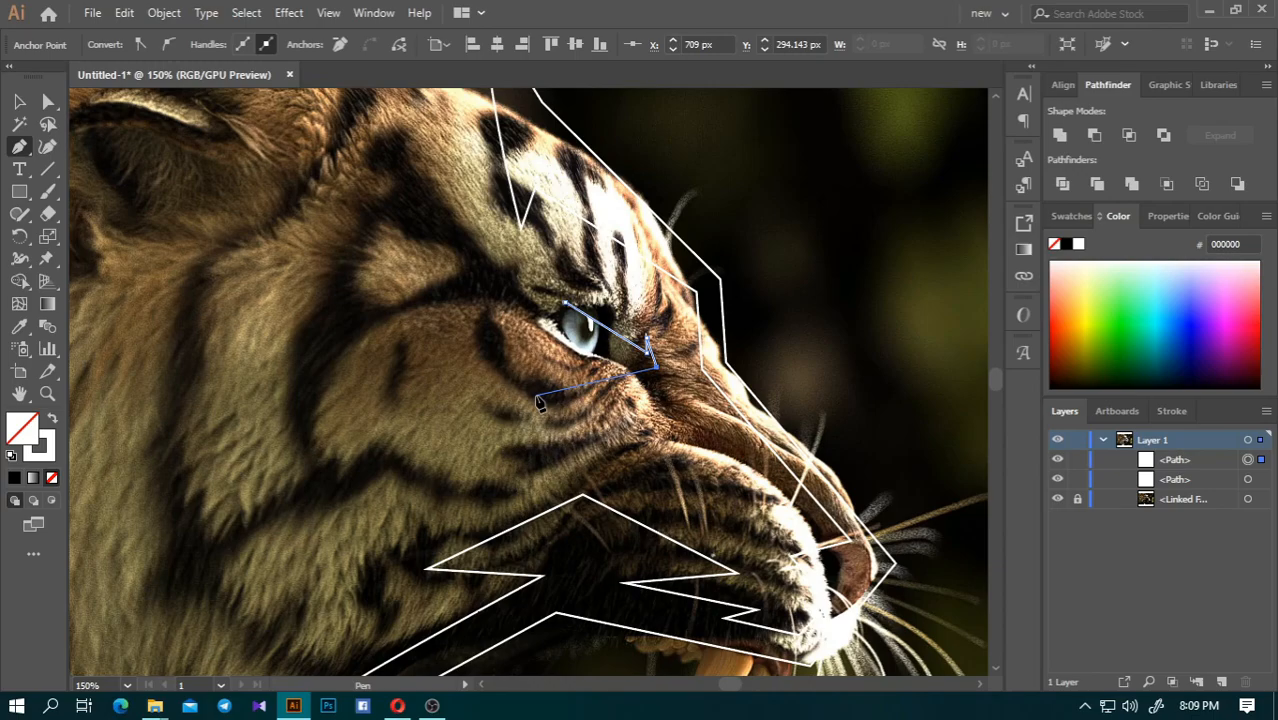
pyautogui.click(539, 392)
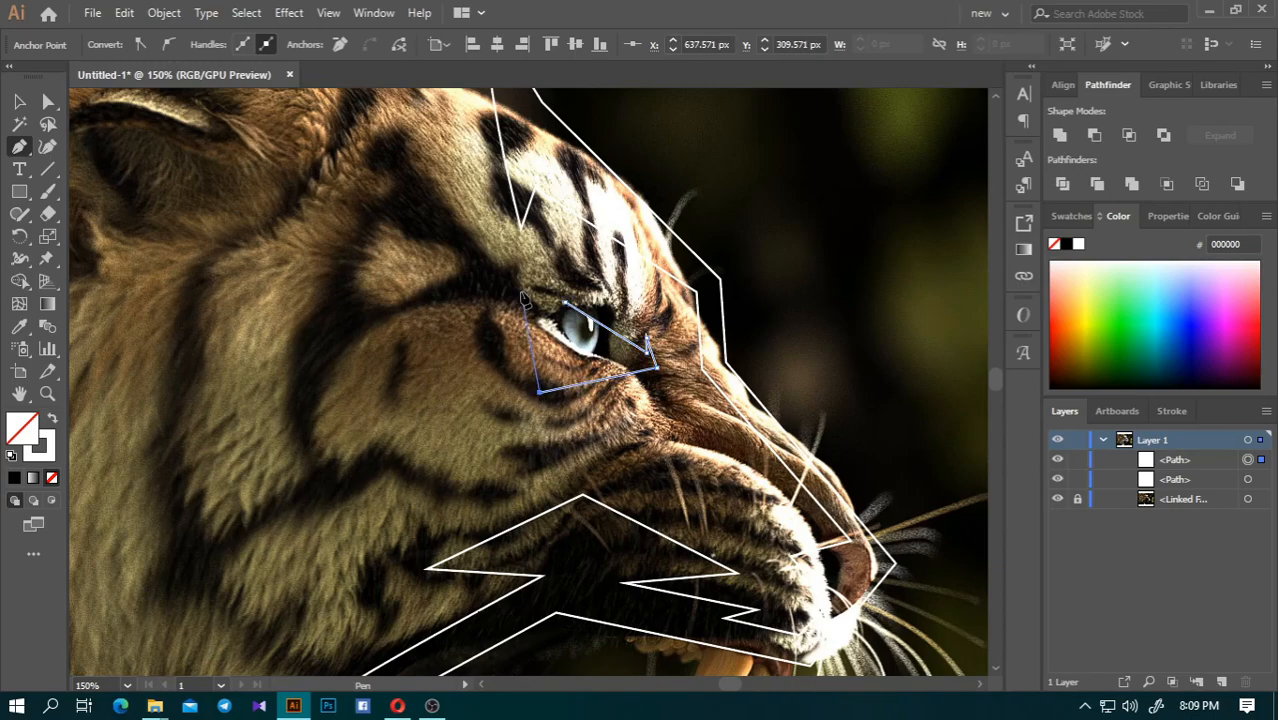
pyautogui.click(530, 288)
pyautogui.click(565, 302)
# - Reshape the eye by raising its lower rear corner closer to the eyeball and moving its upper rear corner slightly outward
pyautogui.press('a')
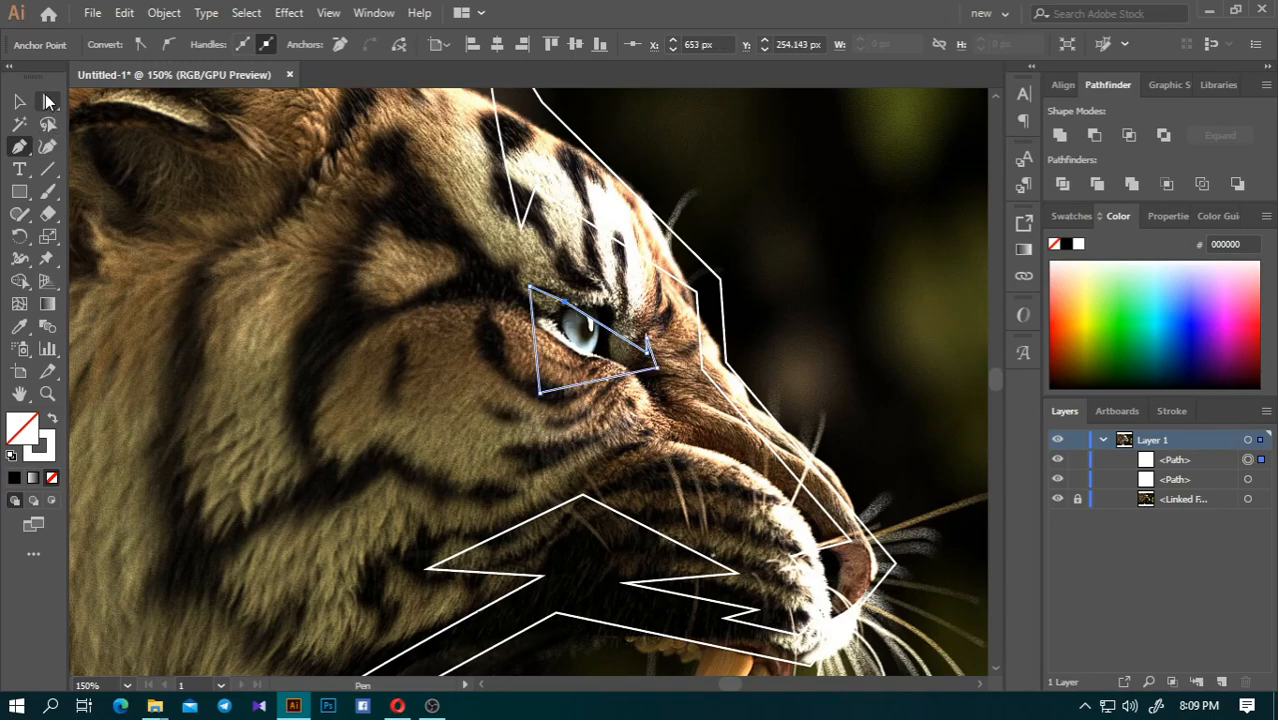
pyautogui.moveTo(541, 397); pyautogui.dragTo(555, 375)
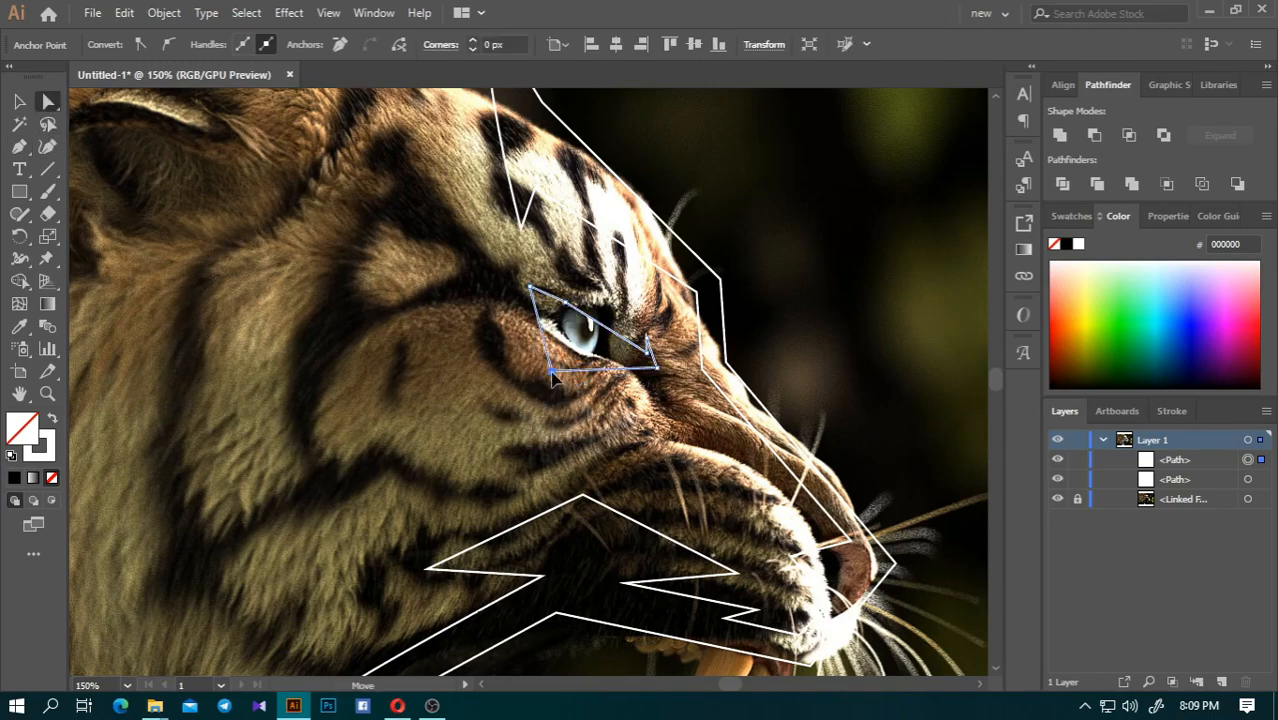
pyautogui.moveTo(531, 293); pyautogui.dragTo(523, 279)
pyautogui.keyDown('alt'); pyautogui.scroll(-1, 571, 330); pyautogui.keyUp('alt')
pyautogui.scroll(-1, 571, 330)
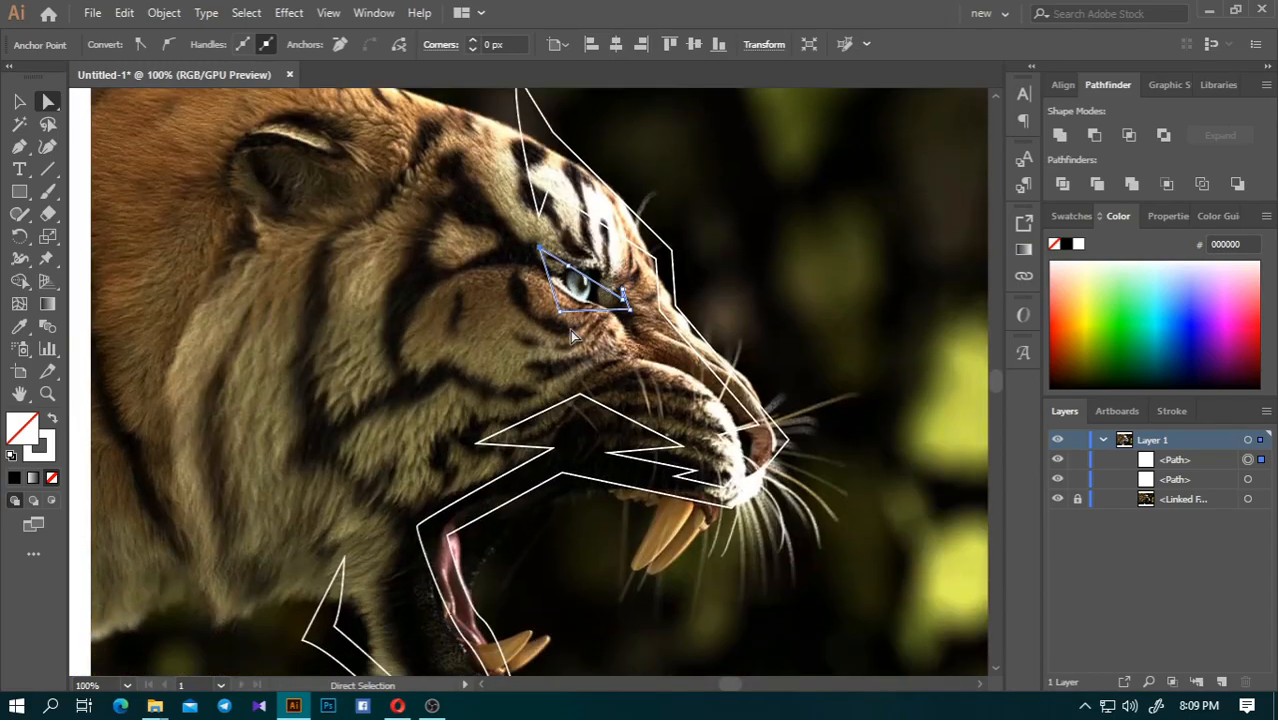
pyautogui.click(407, 315)
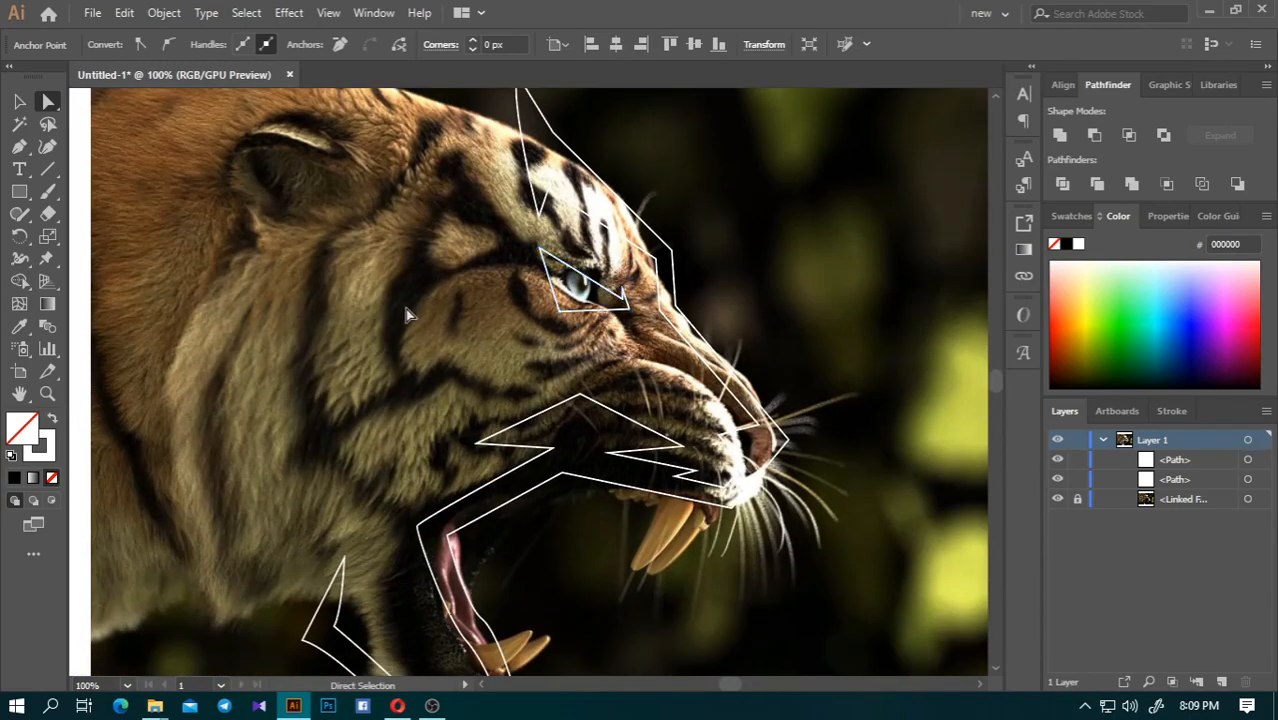
# - Hide the tiger photo and fill the head outline and the eye shape with solid black
pyautogui.click(19, 101)
pyautogui.click(1057, 498)
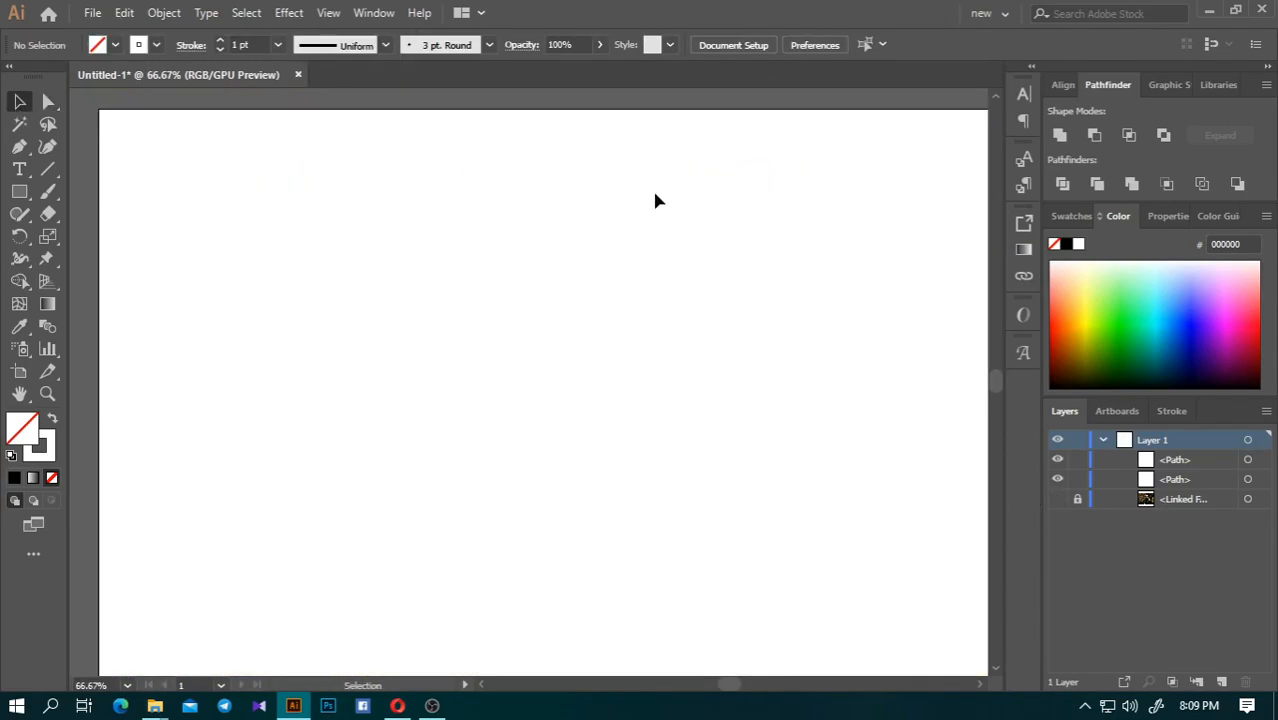
pyautogui.moveTo(653, 195); pyautogui.dragTo(372, 684)
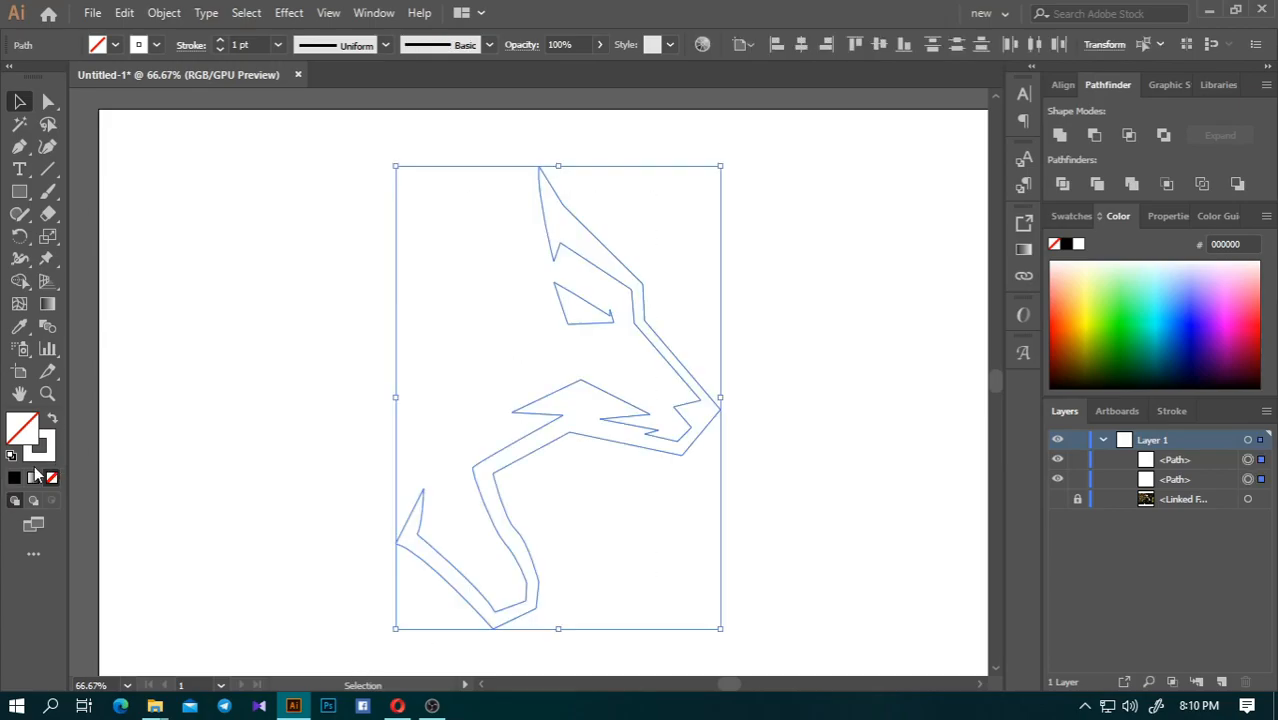
pyautogui.click(14, 479)
pyautogui.click(802, 476)
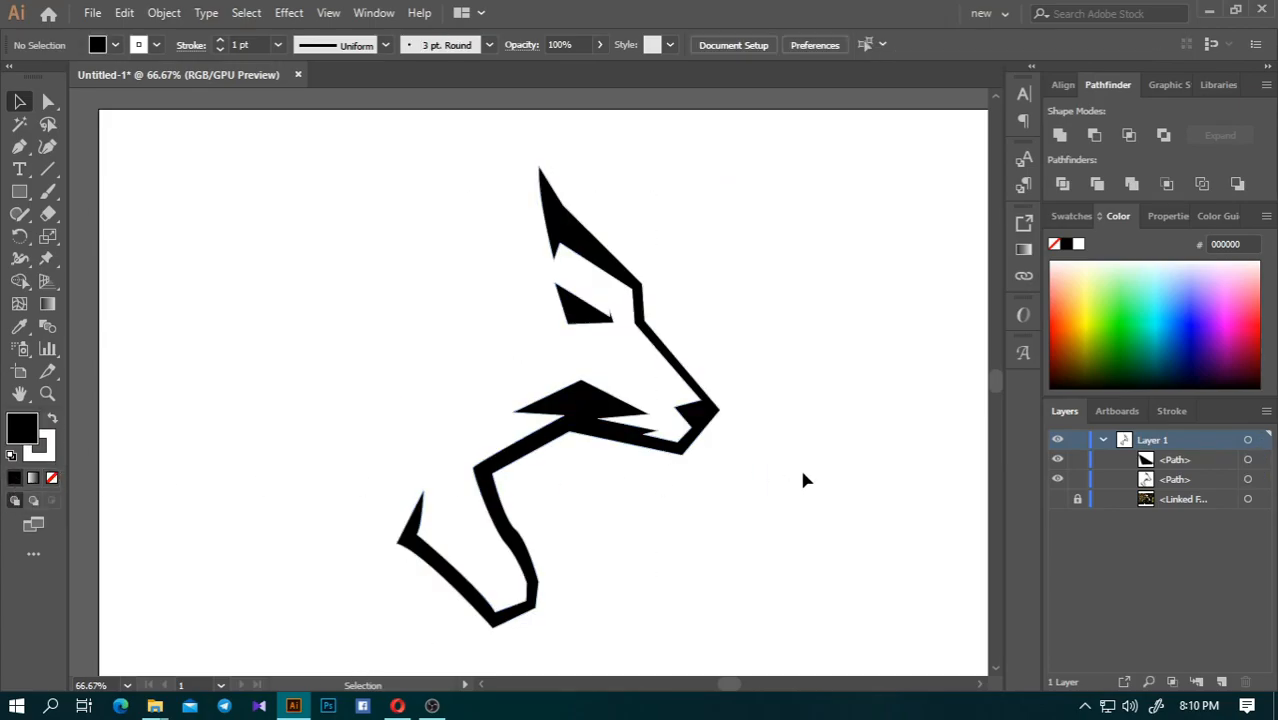
pyautogui.scroll(-2, 633, 424)
pyautogui.scroll(2, 637, 475)
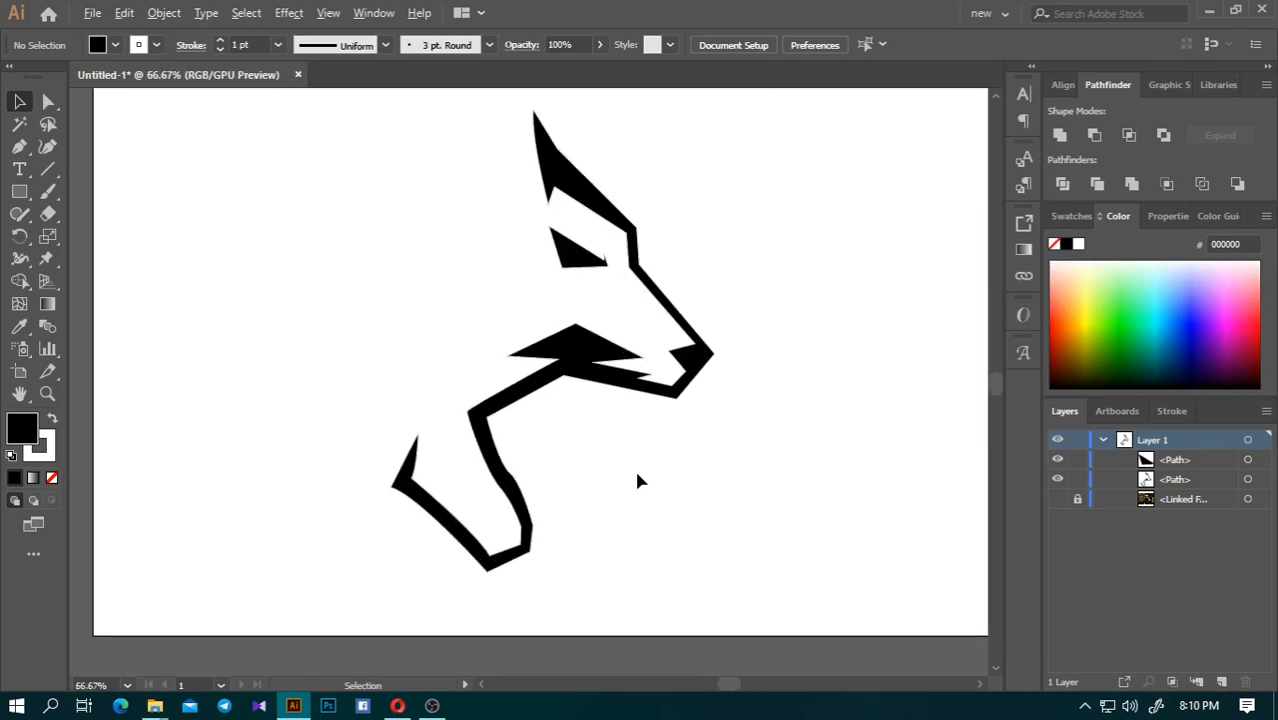
# - Show the tiger photo again and draw a closed, curved upper fang below the front of the upper lip
pyautogui.click(1057, 499)
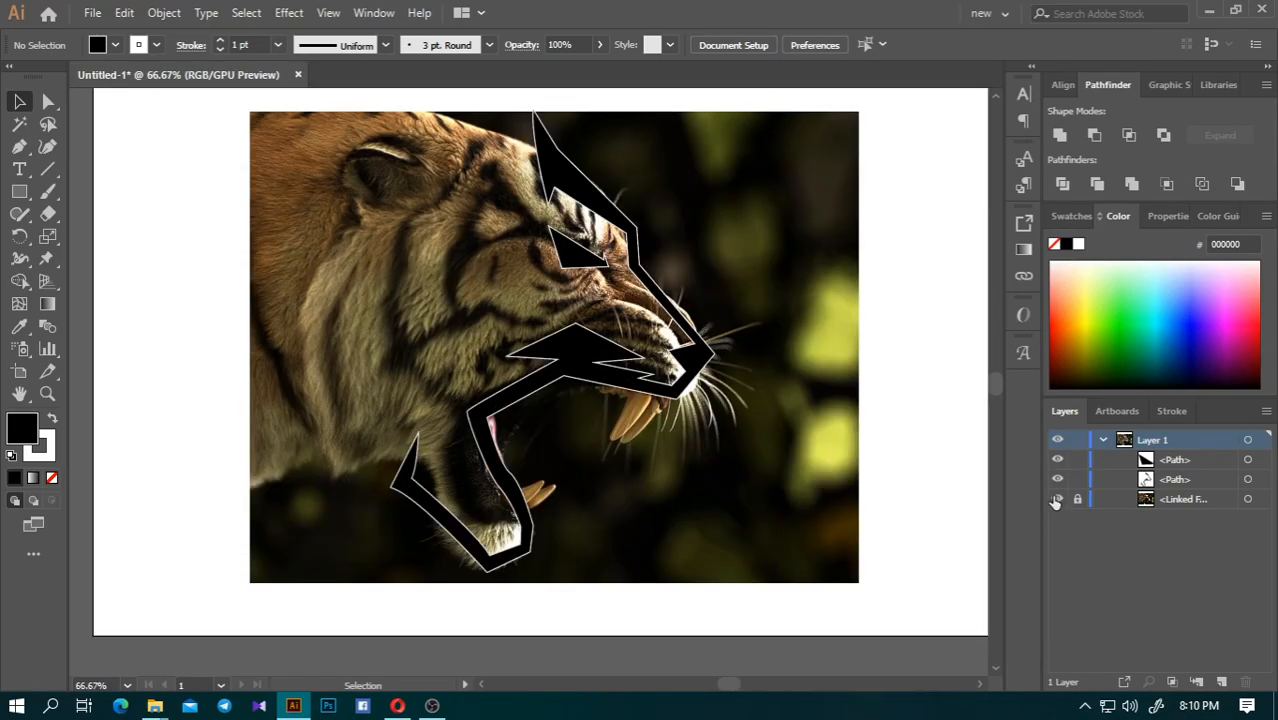
pyautogui.scroll(1, 553, 553)
pyautogui.click(19, 146)
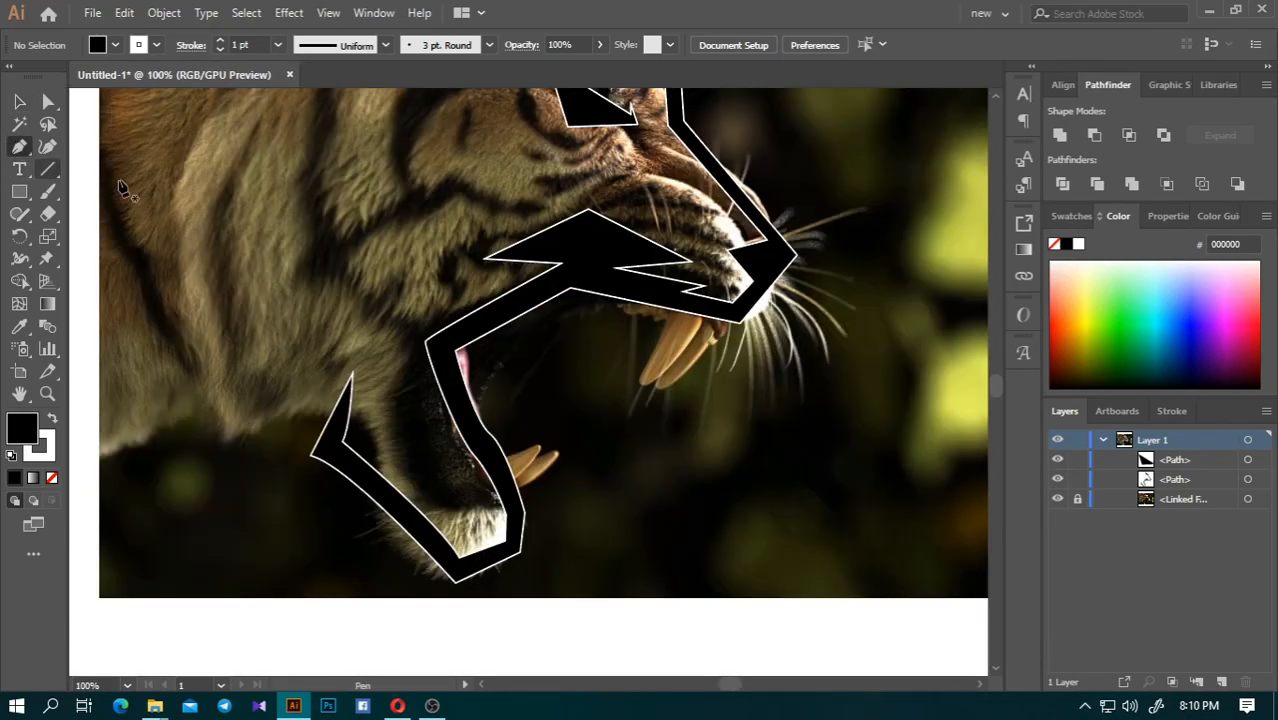
pyautogui.scroll(1, 564, 257)
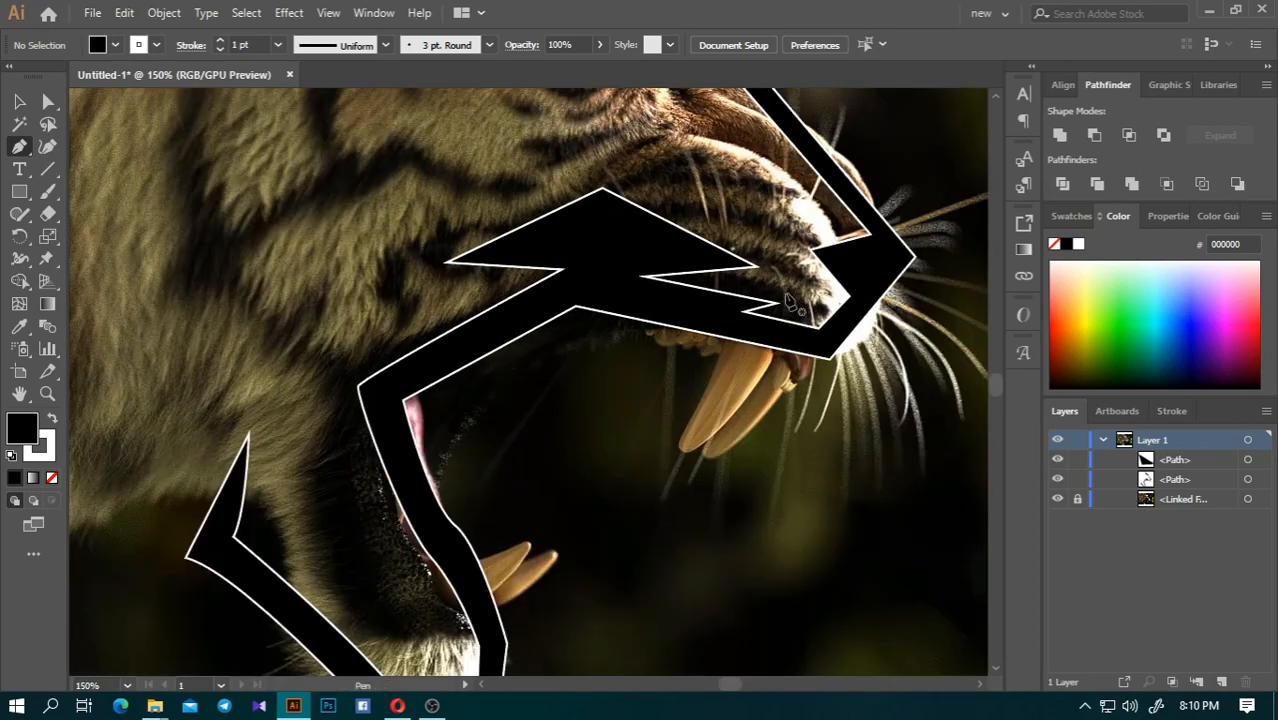
pyautogui.click(727, 333)
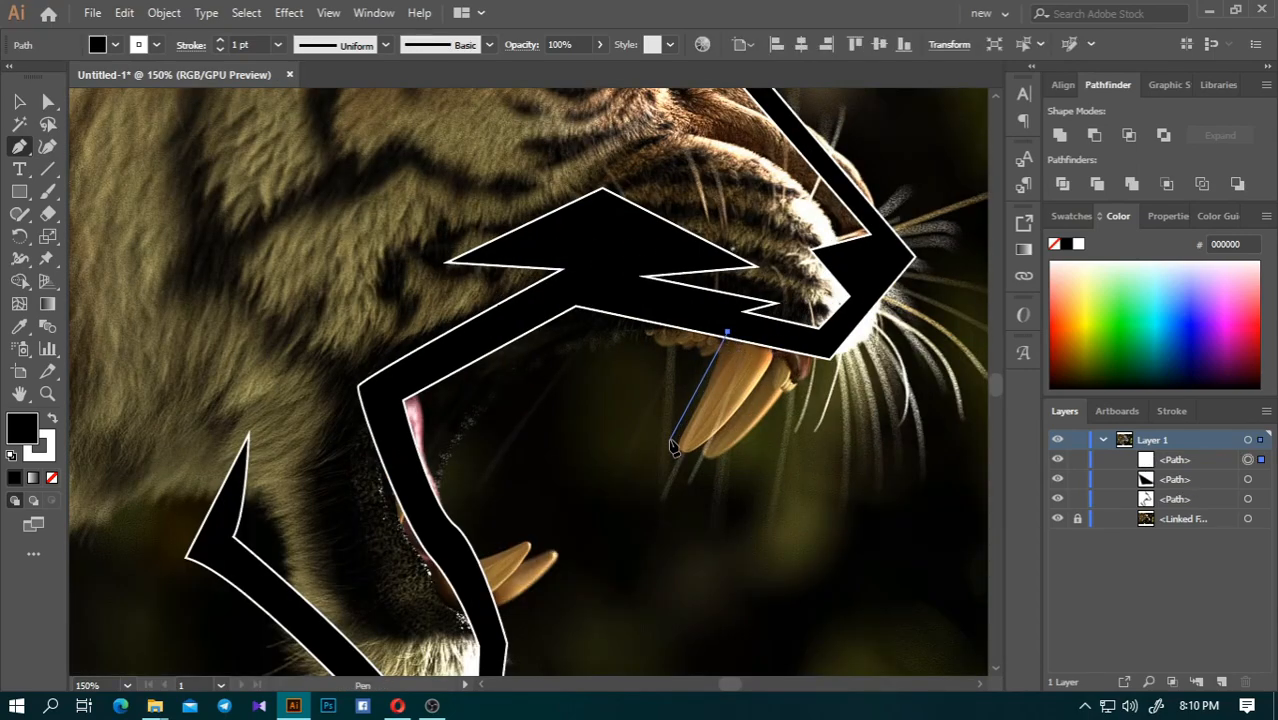
pyautogui.moveTo(679, 446); pyautogui.dragTo(650, 472)
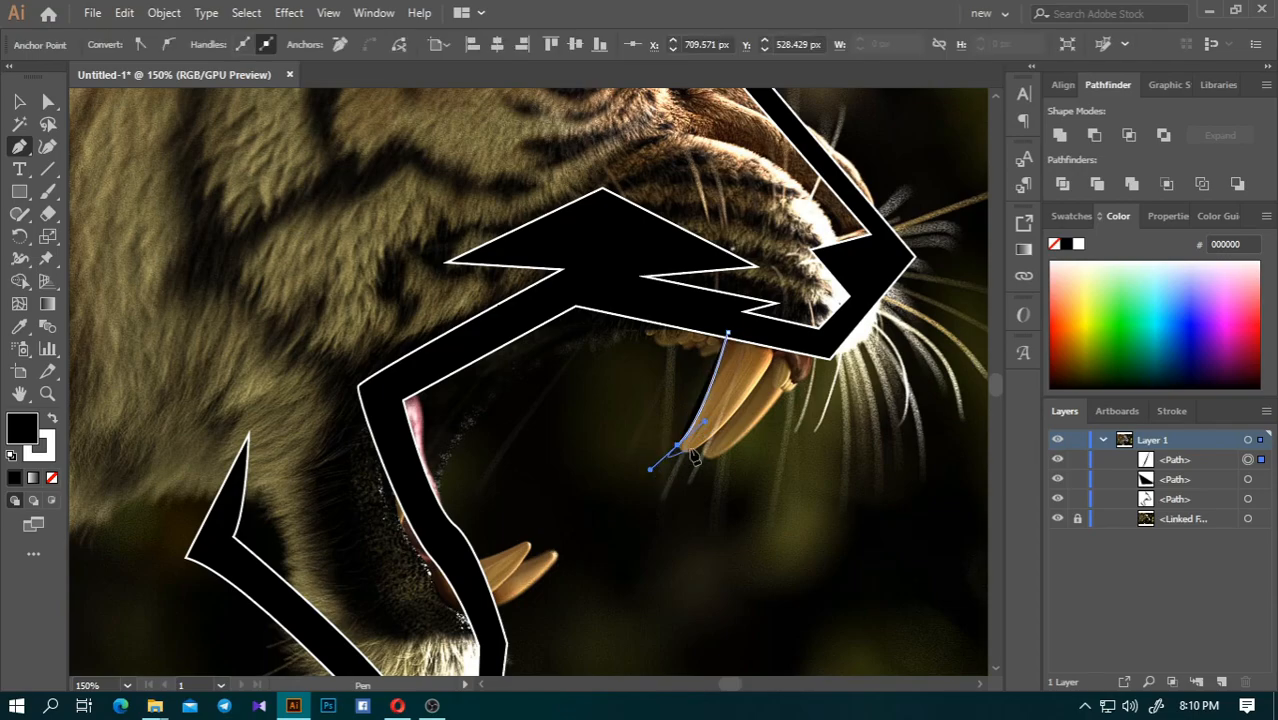
pyautogui.click(679, 448)
pyautogui.moveTo(818, 358); pyautogui.dragTo(869, 277)
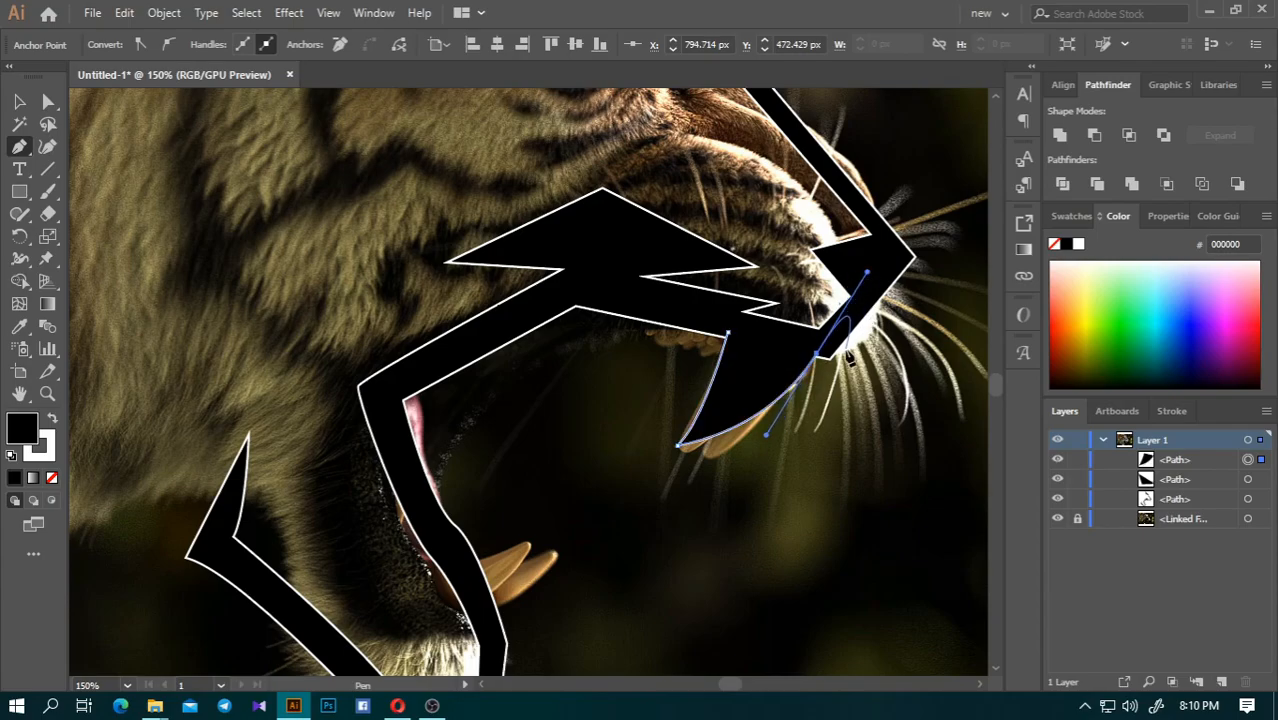
pyautogui.click(818, 357)
pyautogui.click(727, 334)
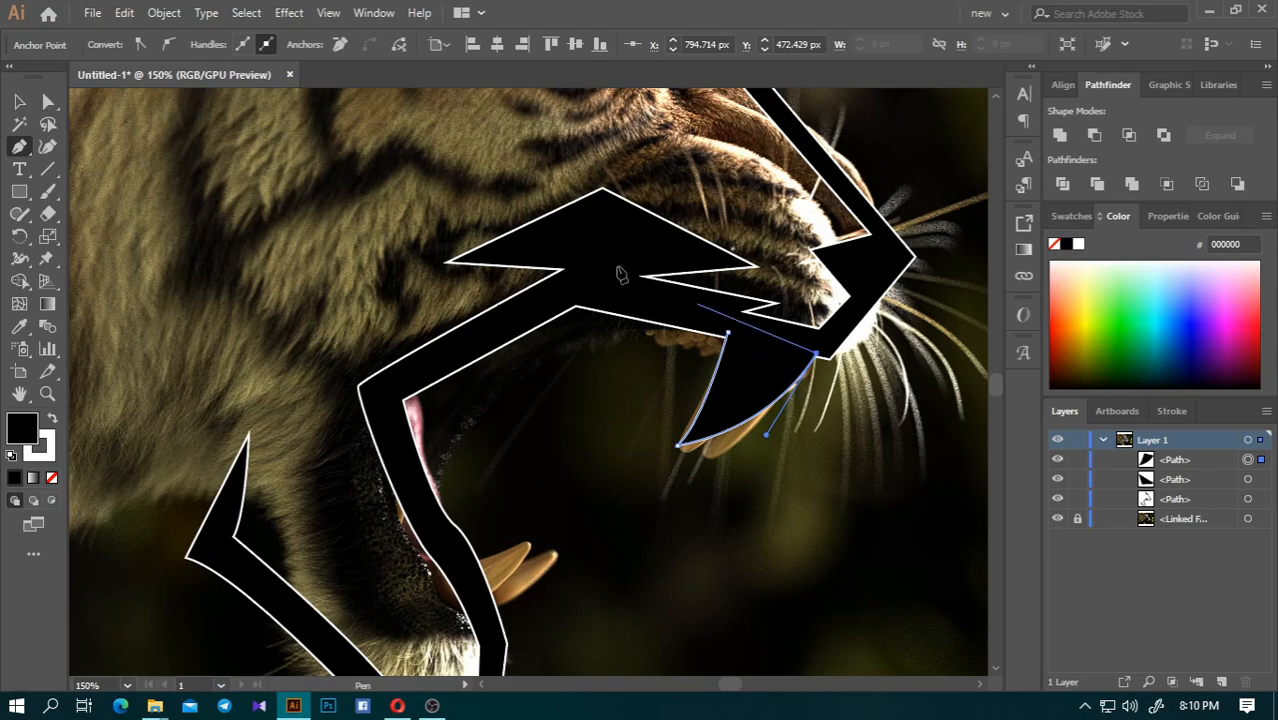
pyautogui.click(22, 102)
pyautogui.click(490, 422)
# - Draw a curved, pointed lower fang rising forward from the front edge of the lower jaw
pyautogui.scroll(-1, 513, 422)
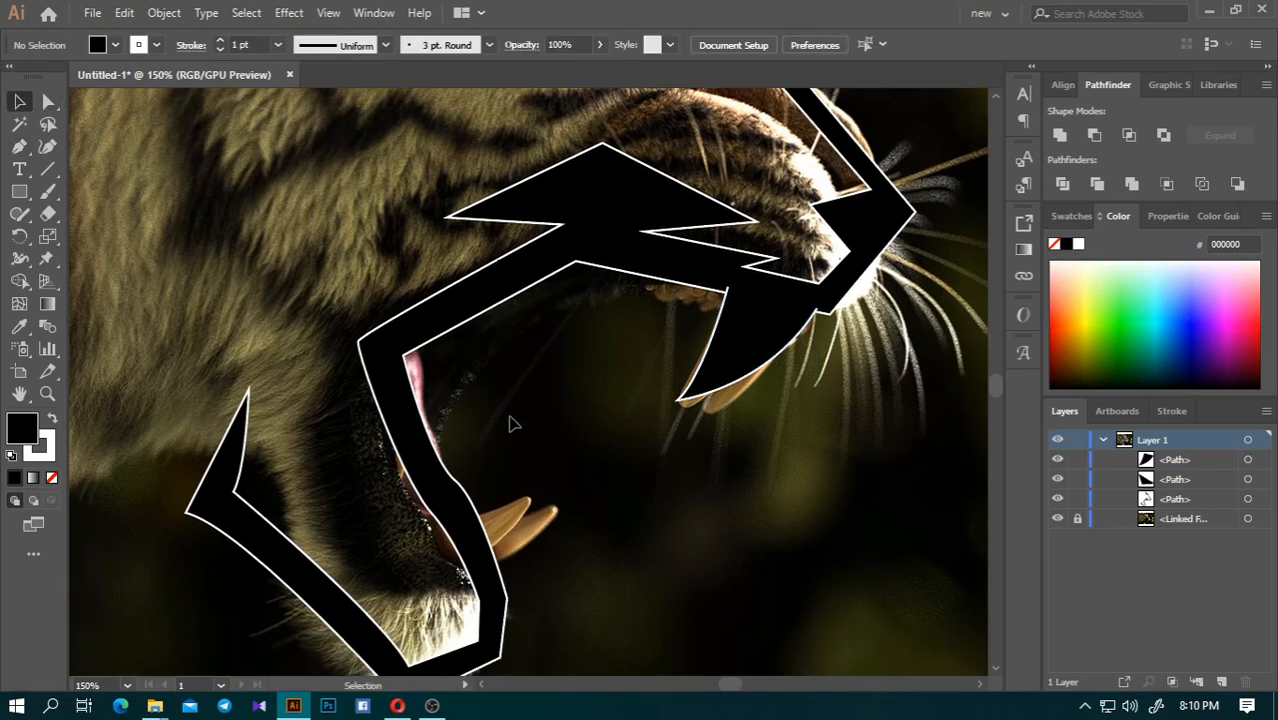
pyautogui.click(19, 146)
pyautogui.scroll(-1, 252, 230)
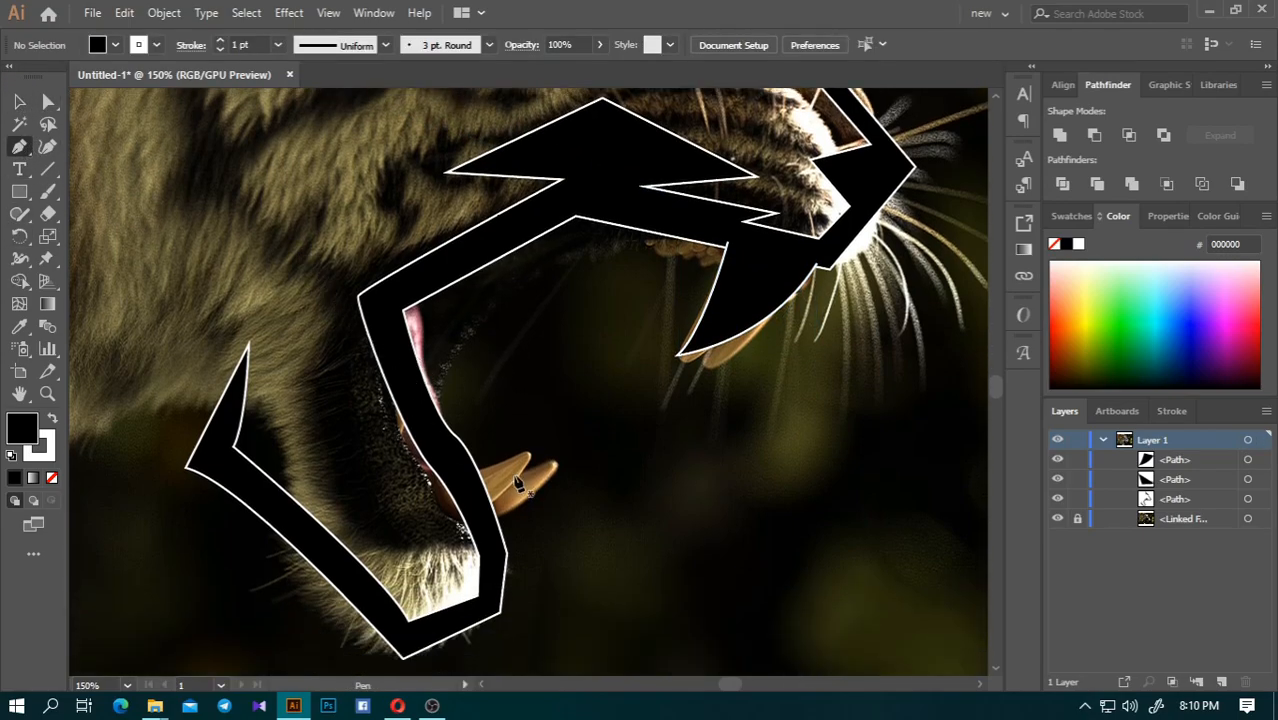
pyautogui.click(468, 476)
pyautogui.moveTo(542, 400); pyautogui.dragTo(562, 346)
pyautogui.hotkey('ctrl', 'z')
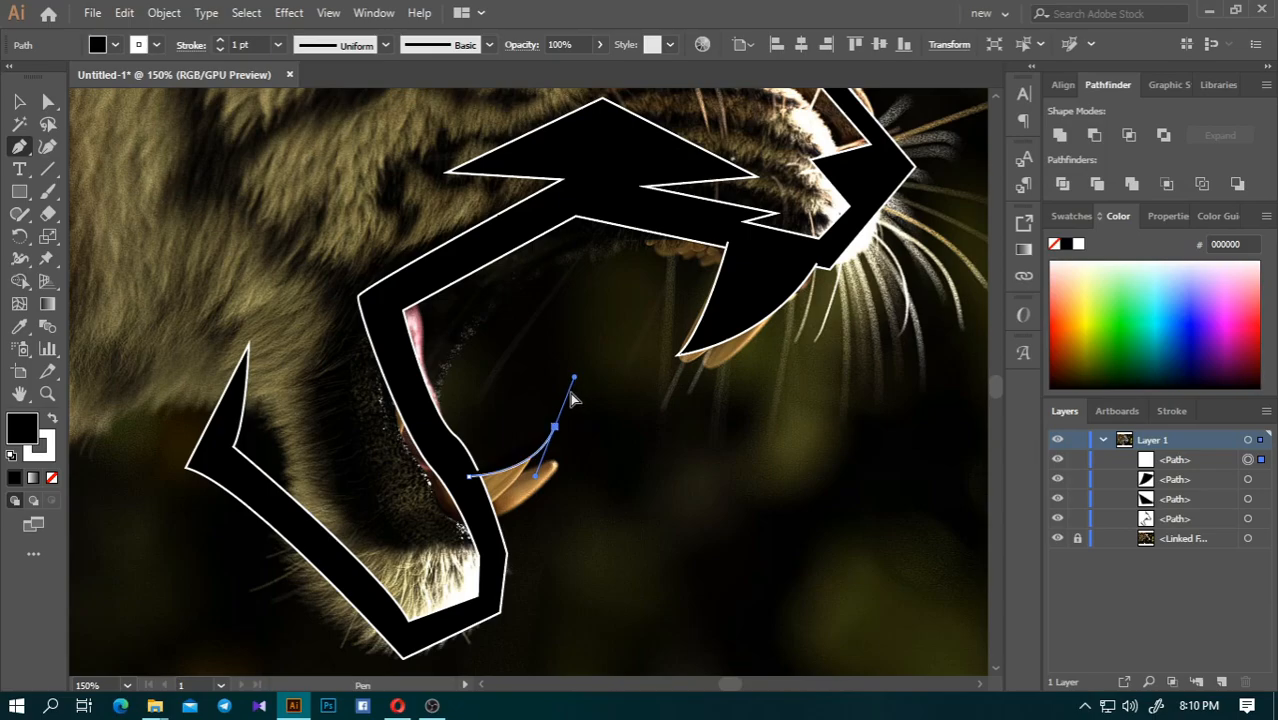
pyautogui.moveTo(561, 414); pyautogui.dragTo(577, 379)
pyautogui.click(561, 413)
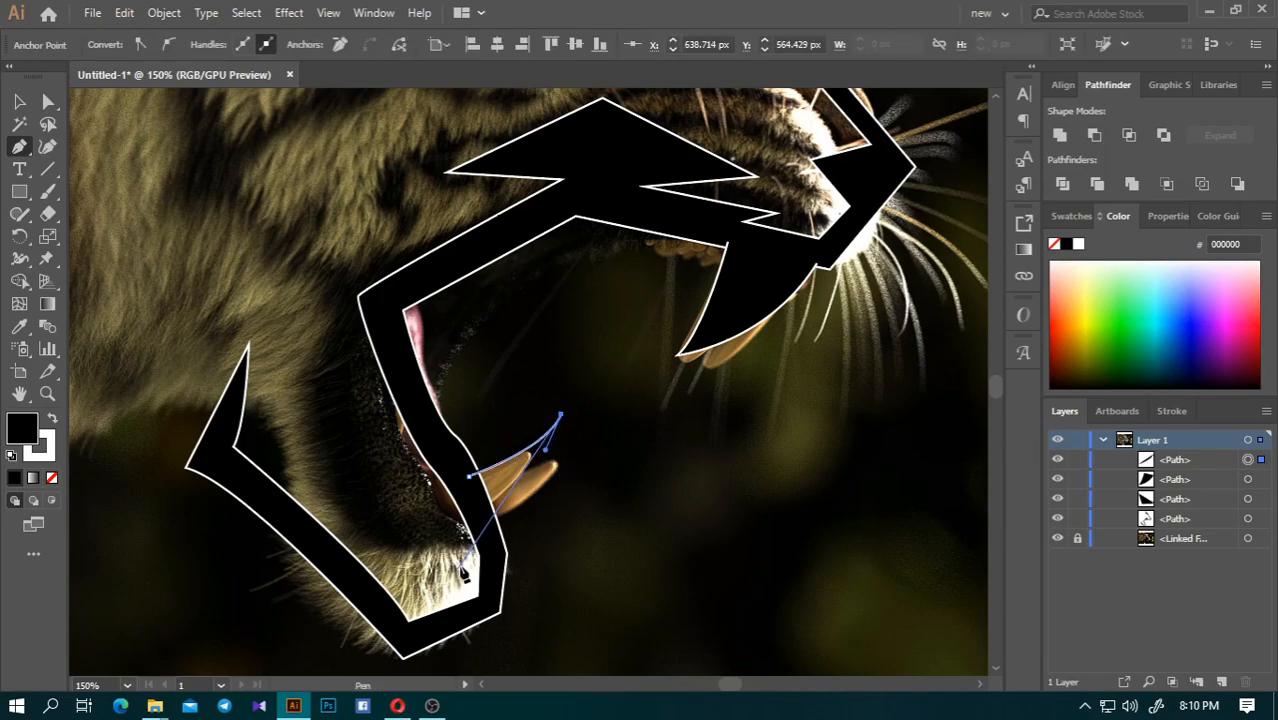
pyautogui.moveTo(496, 546); pyautogui.dragTo(437, 589)
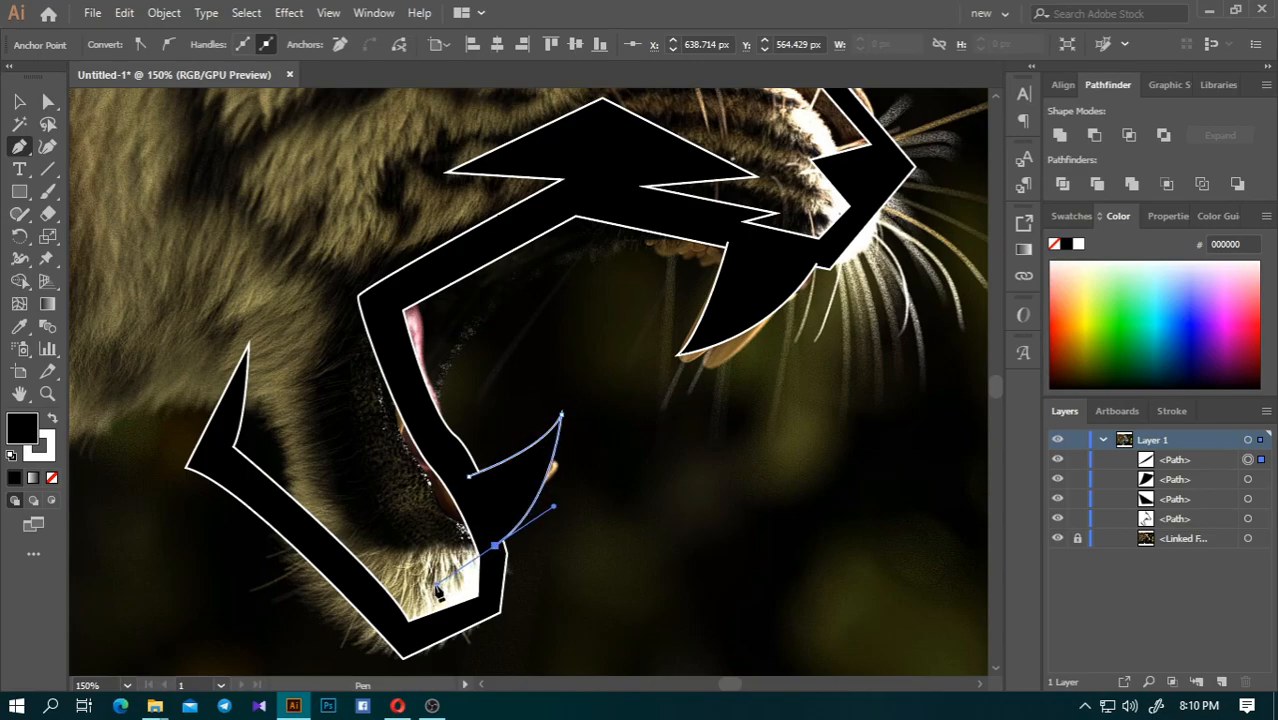
pyautogui.click(19, 101)
pyautogui.click(745, 500)
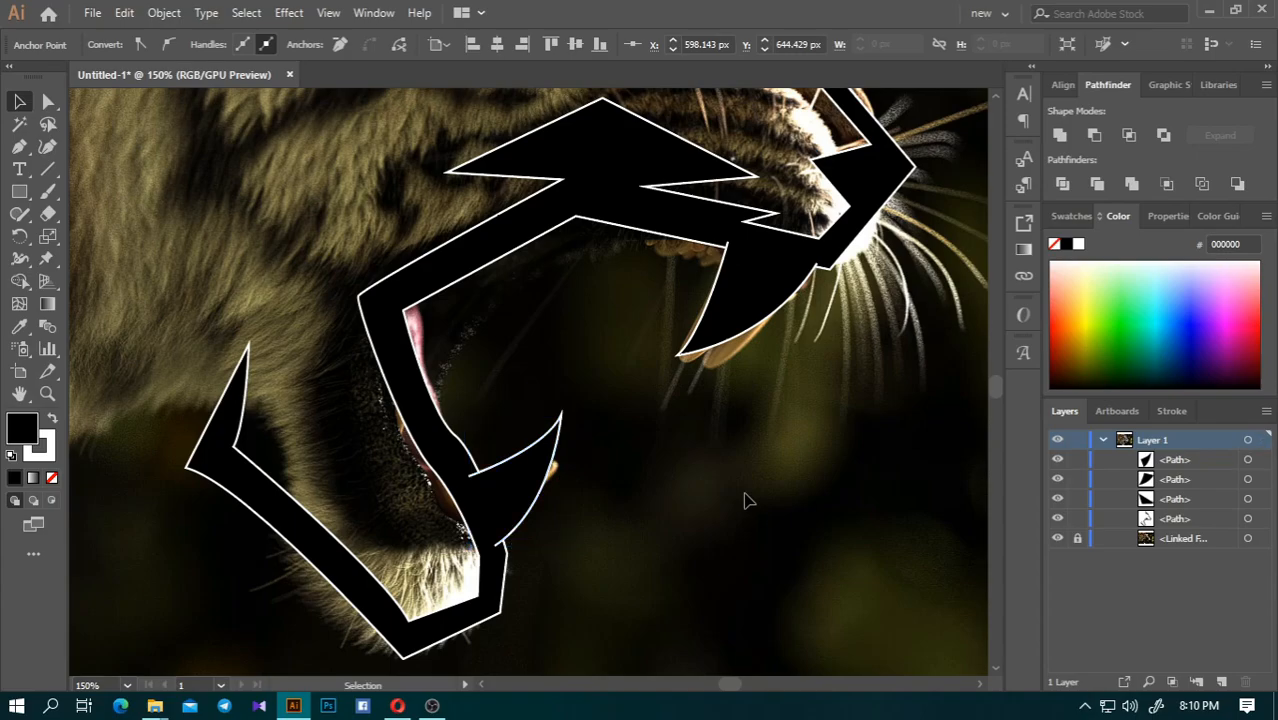
# - Nudge the lower fang slightly upward along the jaw edge
pyautogui.click(545, 475)
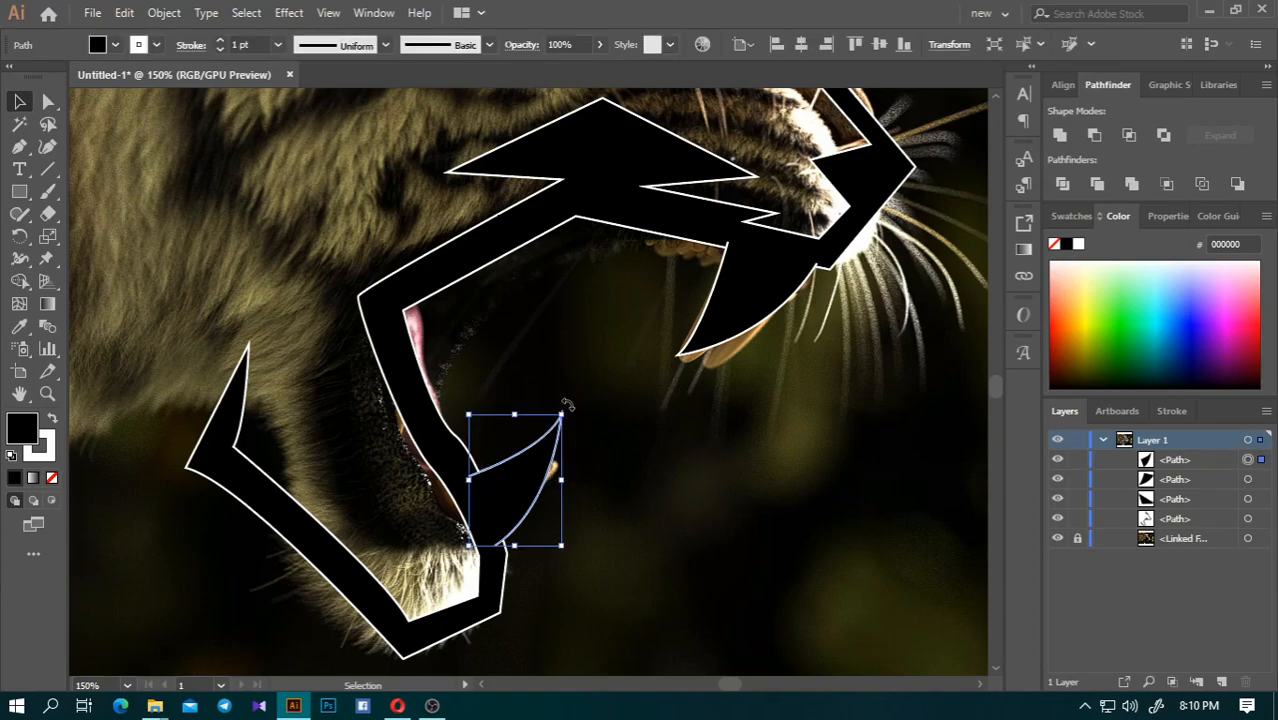
pyautogui.click(703, 499)
pyautogui.moveTo(549, 457); pyautogui.dragTo(546, 448)
pyautogui.click(627, 470)
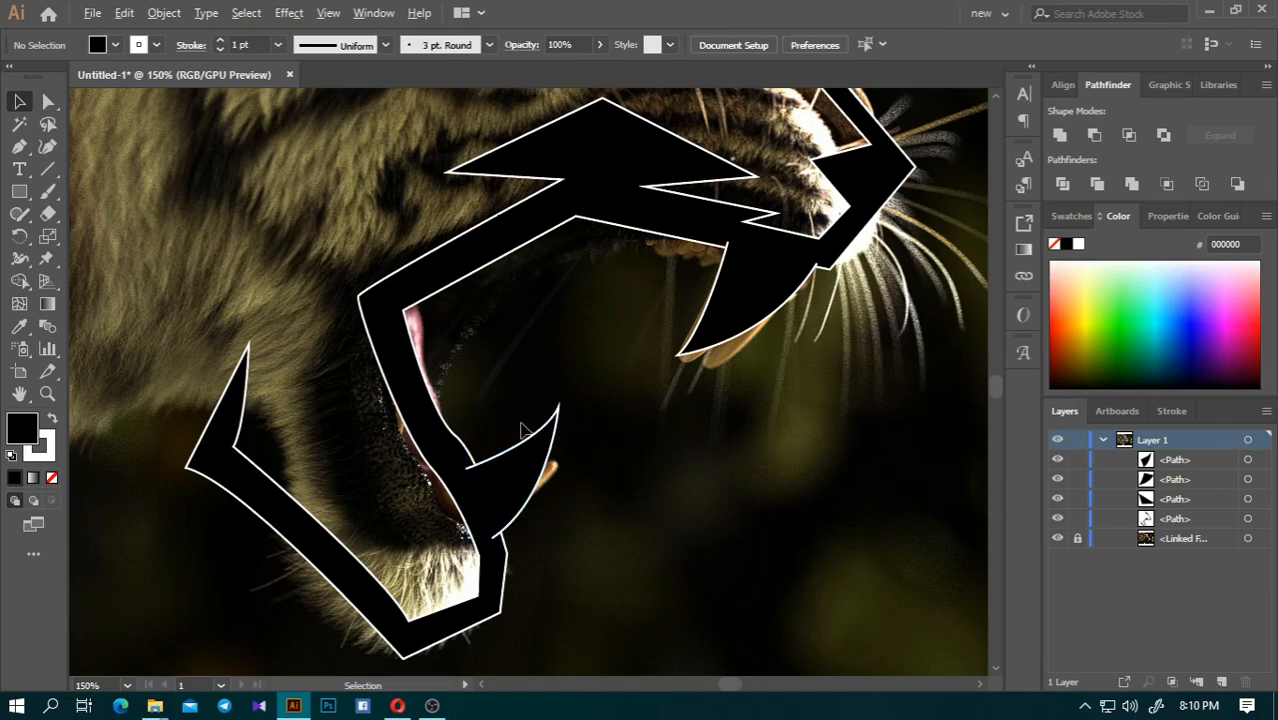
# - Hide the tiger photo and review the black head outline, eye and fangs as a whole
pyautogui.hotkey('ctrl', '0')
pyautogui.click(1055, 538)
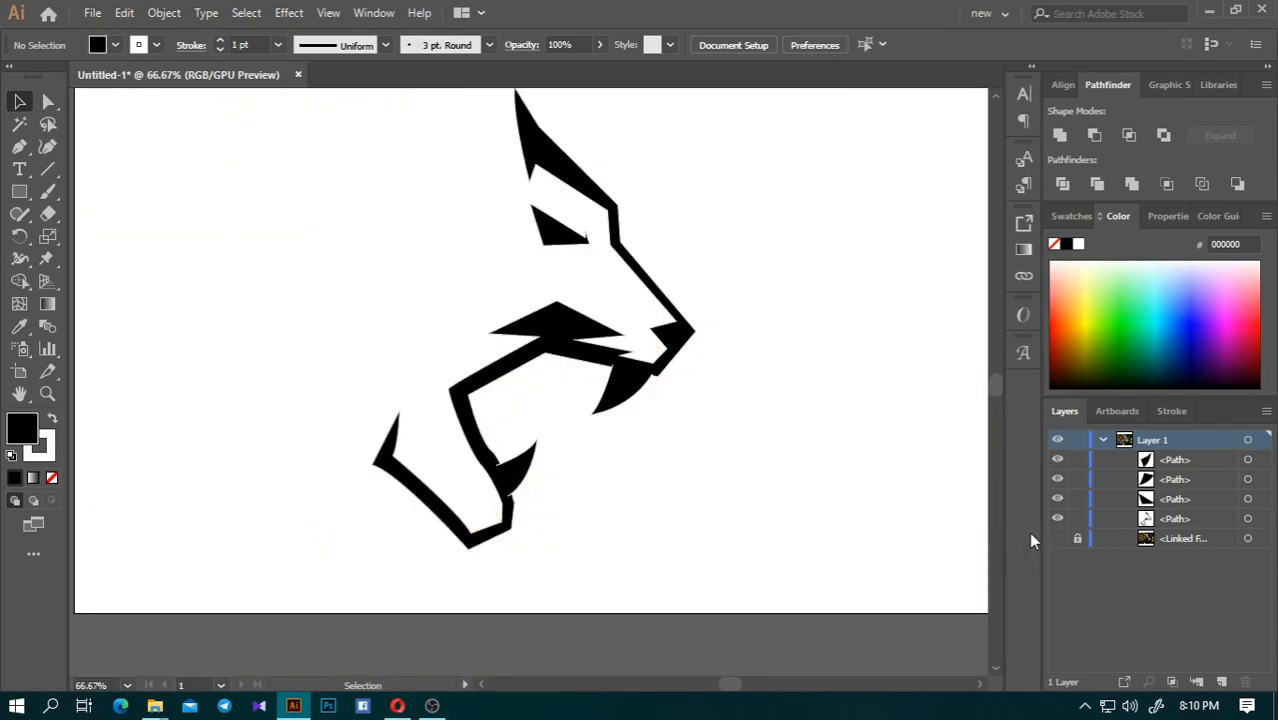
pyautogui.scroll(-3, 624, 473)
pyautogui.scroll(1, 625, 473)
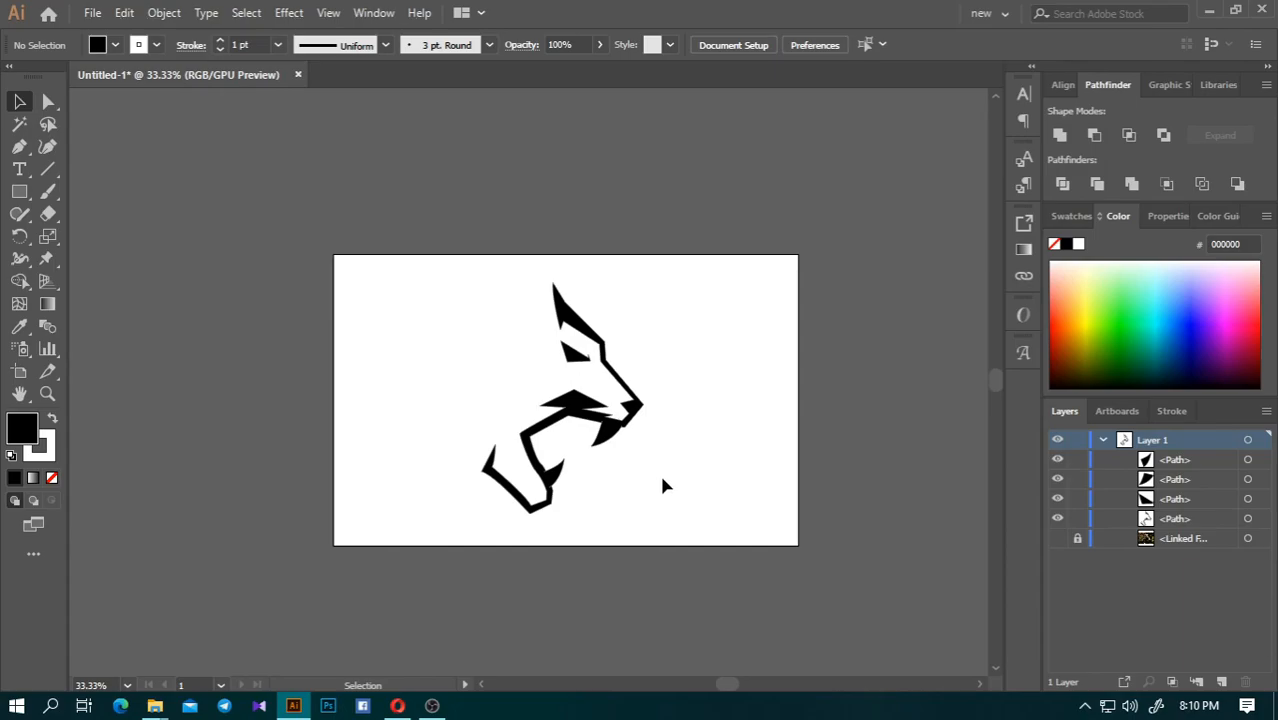
pyautogui.scroll(2, 614, 467)
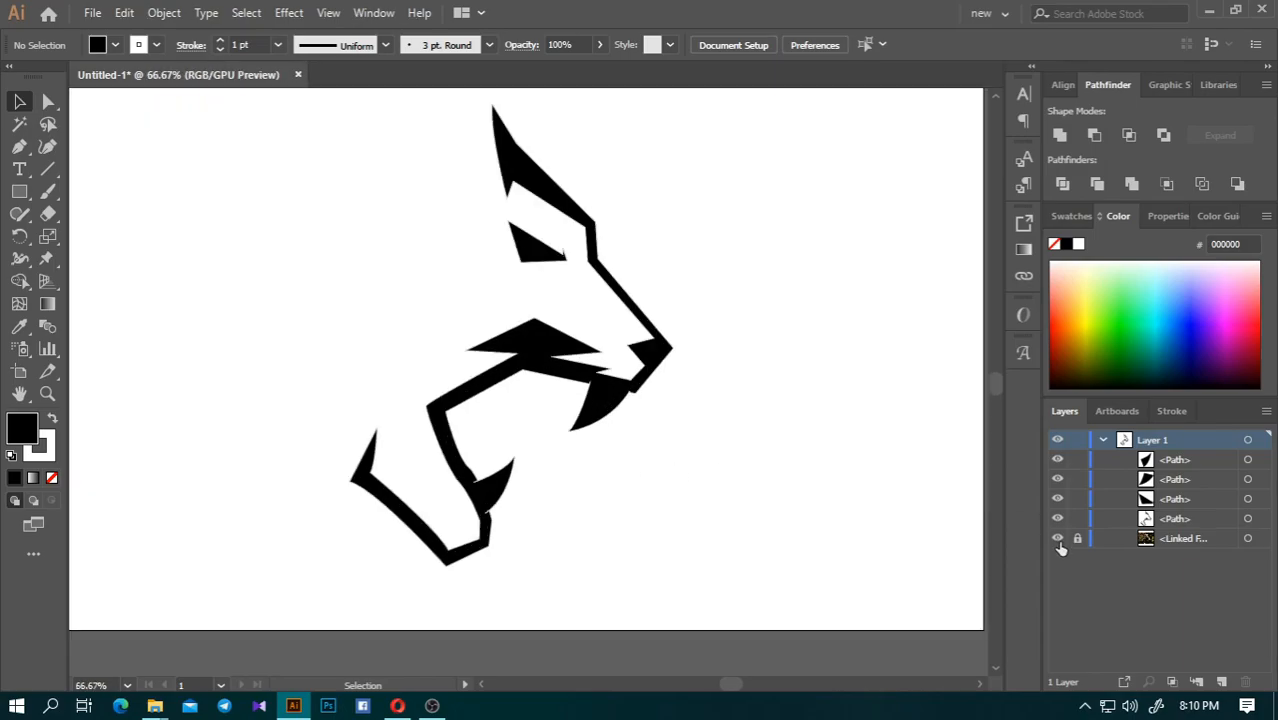
# - Show the tiger photo again and draw a closed, curved stripe with a pointed peak on the cheek behind the eye
pyautogui.click(1058, 540)
pyautogui.hotkey('ctrl', '1')
pyautogui.click(21, 147)
pyautogui.scroll(1, 445, 285)
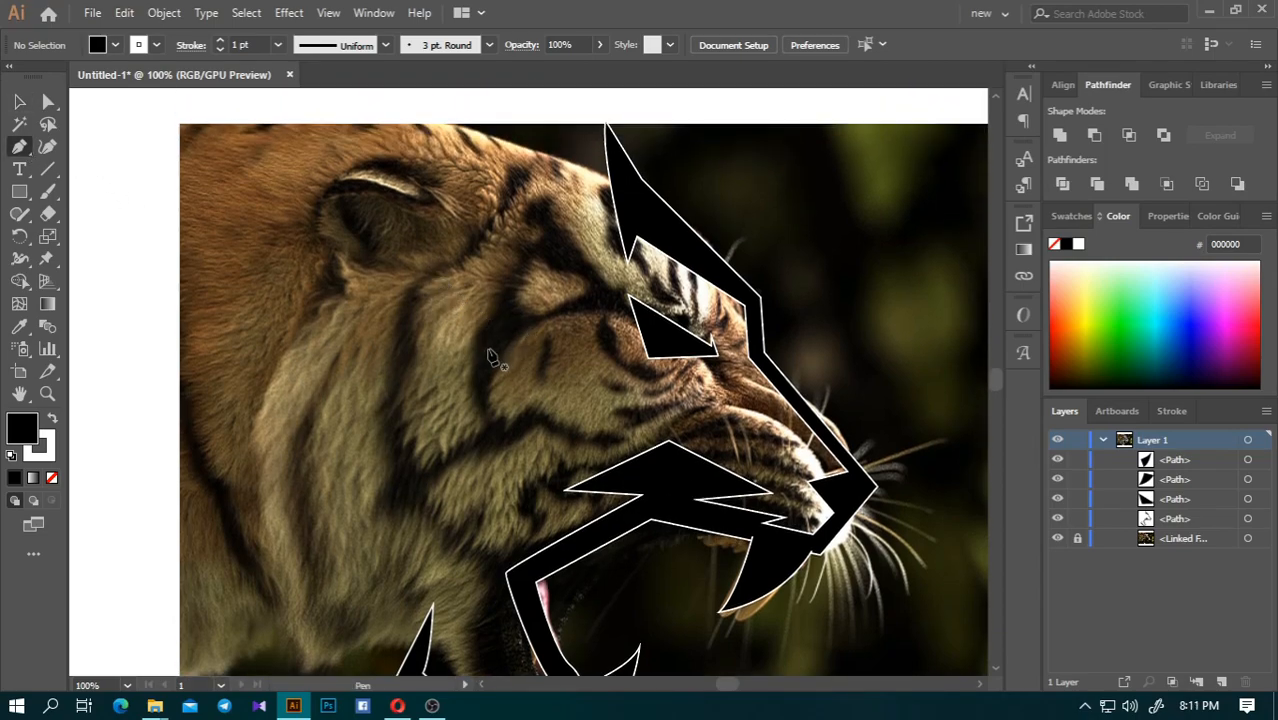
pyautogui.click(492, 350)
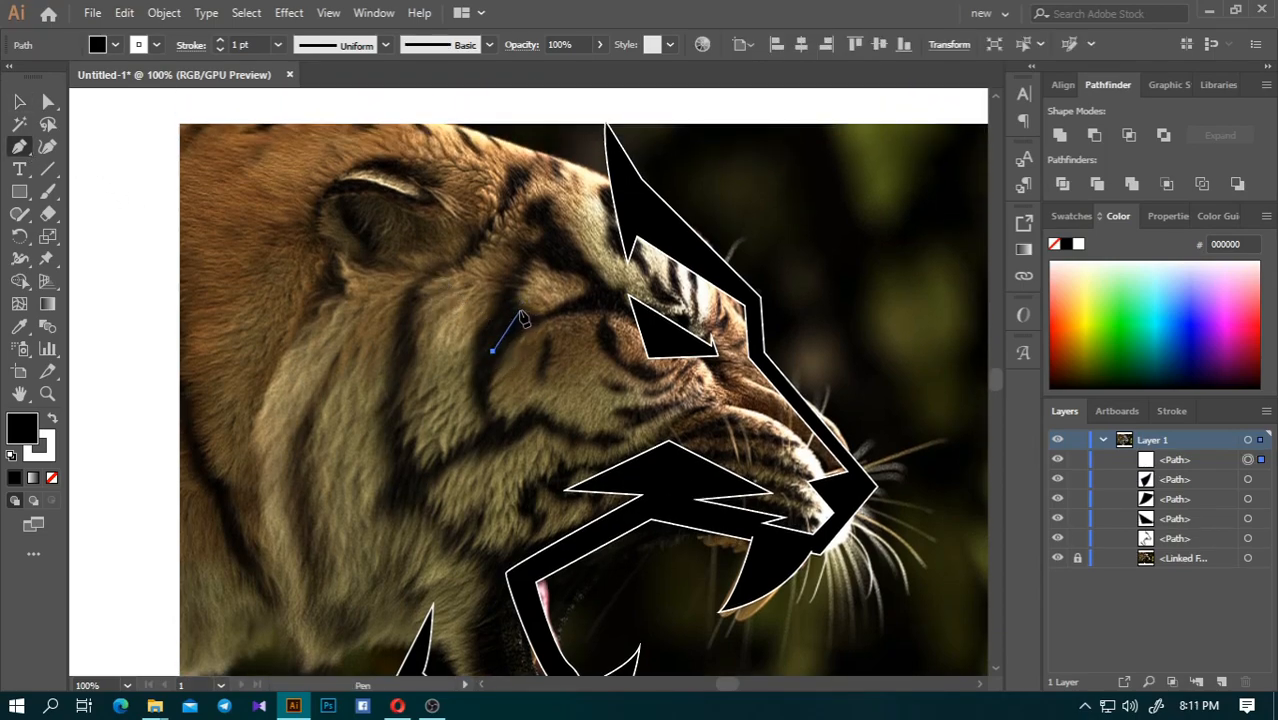
pyautogui.click(521, 313)
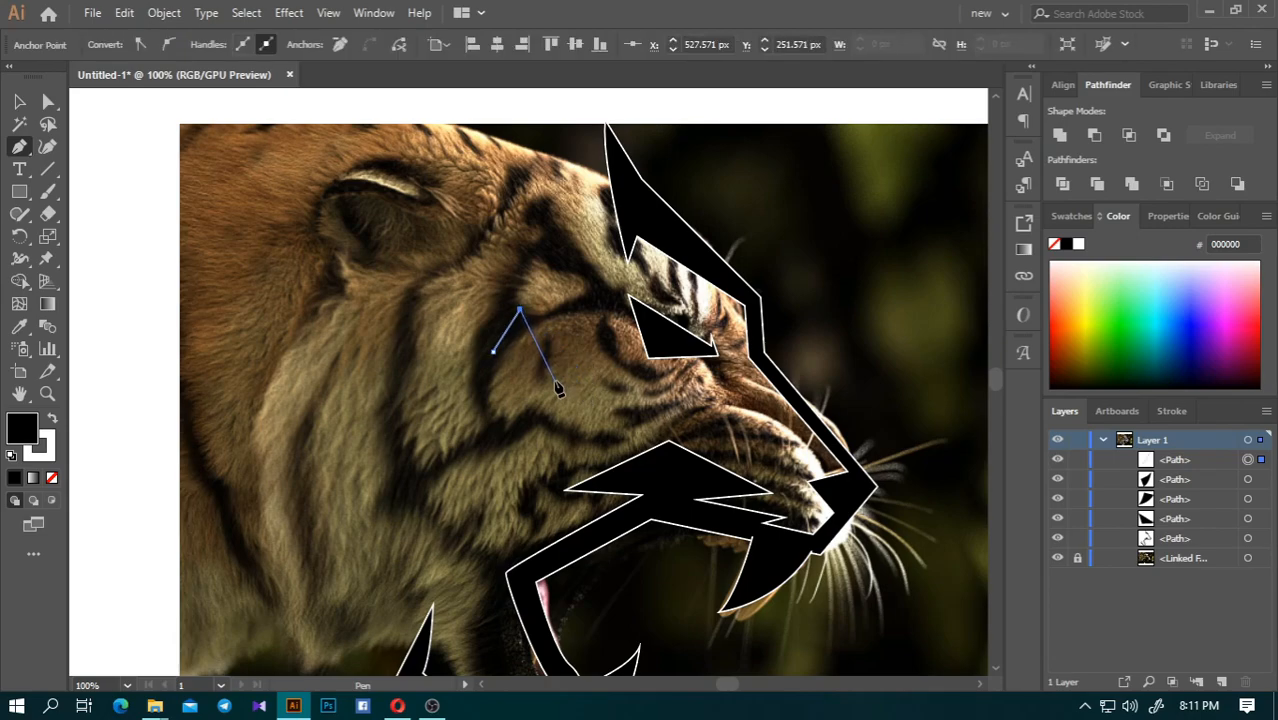
pyautogui.moveTo(579, 413); pyautogui.dragTo(518, 338)
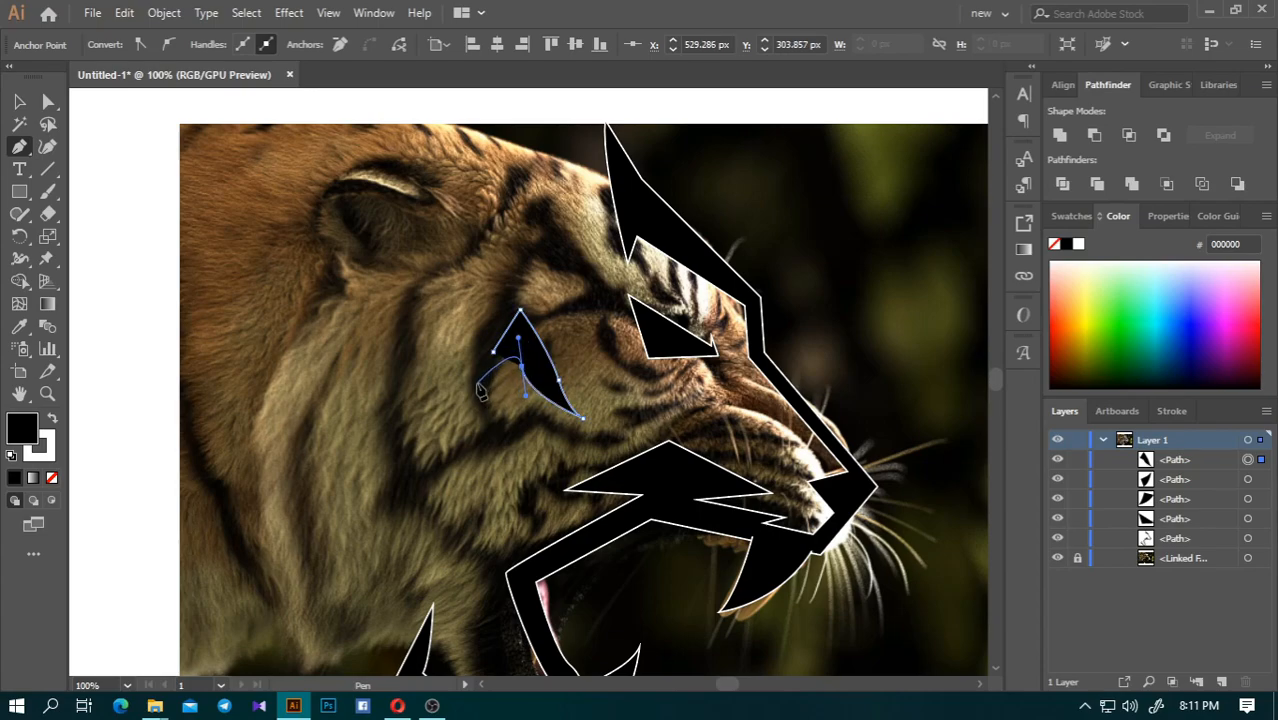
pyautogui.click(478, 385)
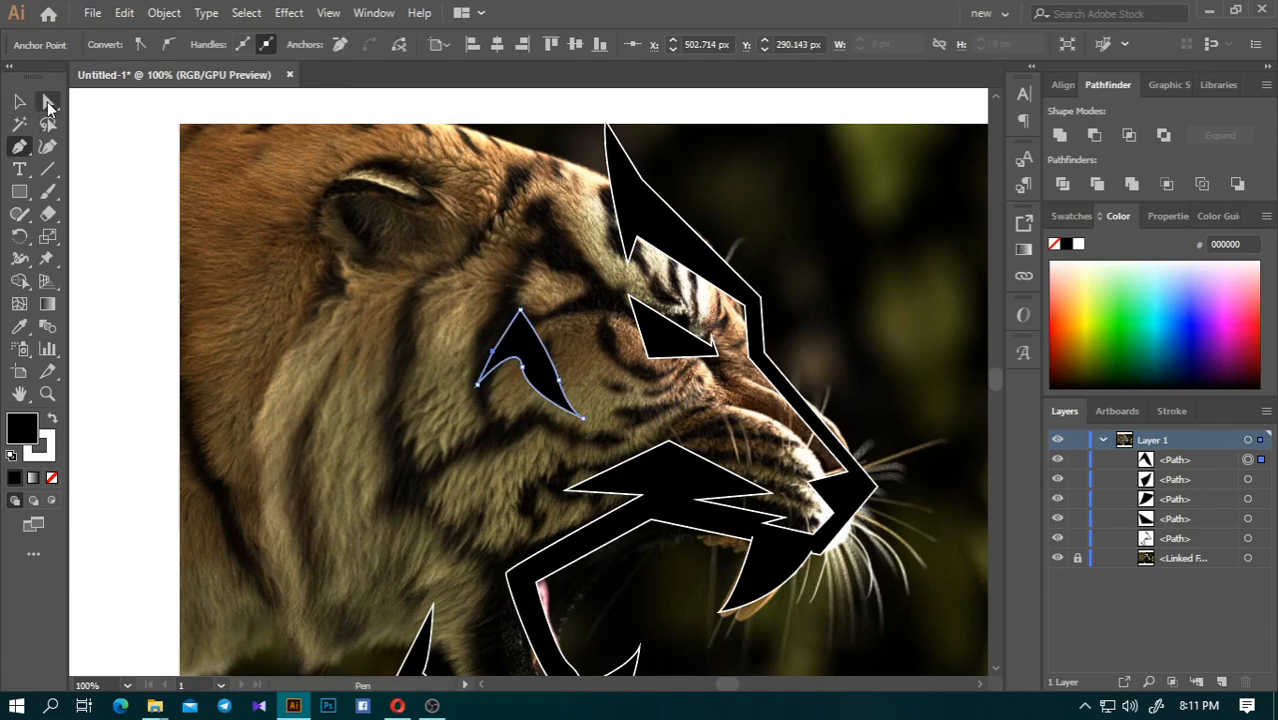
# - Move the rear tip anchor of the cheek stripe slightly outward
pyautogui.click(47, 104)
pyautogui.click(467, 436)
pyautogui.scroll(3, 487, 378)
pyautogui.moveTo(456, 402); pyautogui.dragTo(445, 397)
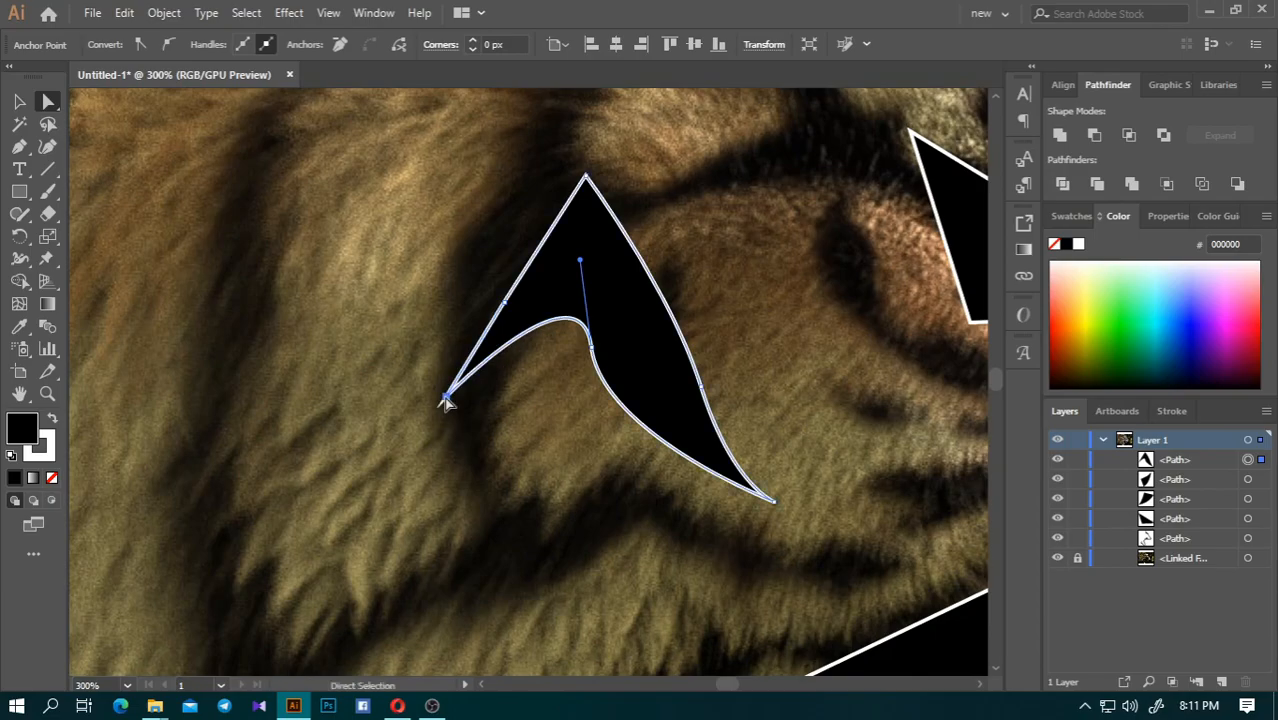
pyautogui.click(528, 426)
# - Duplicate the cheek stripe behind and below the first one and lengthen the copy's lower tail
pyautogui.scroll(-3, 509, 349)
pyautogui.moveTo(548, 350); pyautogui.dragTo(460, 430)
pyautogui.moveTo(530, 498); pyautogui.dragTo(598, 560)
pyautogui.moveTo(489, 451); pyautogui.dragTo(460, 398)
pyautogui.scroll(-2, 470, 348)
pyautogui.click(896, 396)
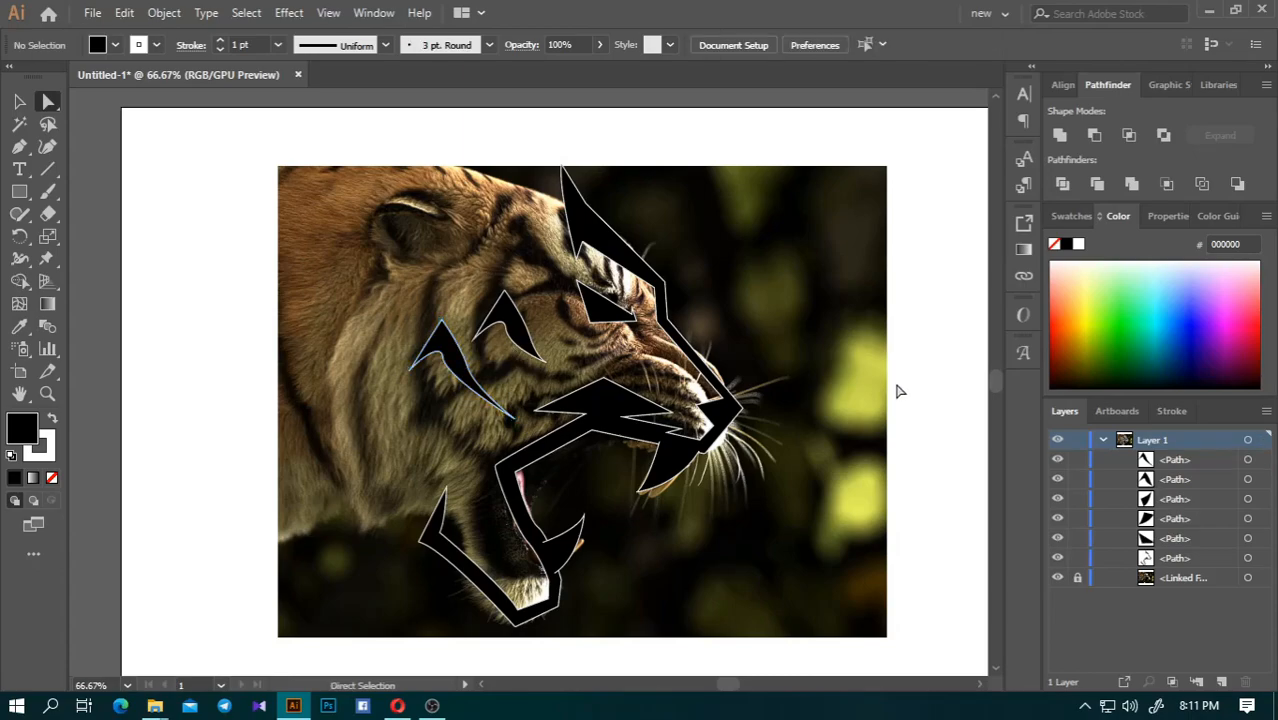
# - Hide the tiger photo and move the rear stripe slightly up, closer to the level of the front stripe
pyautogui.click(1058, 578)
pyautogui.scroll(-3, 432, 386)
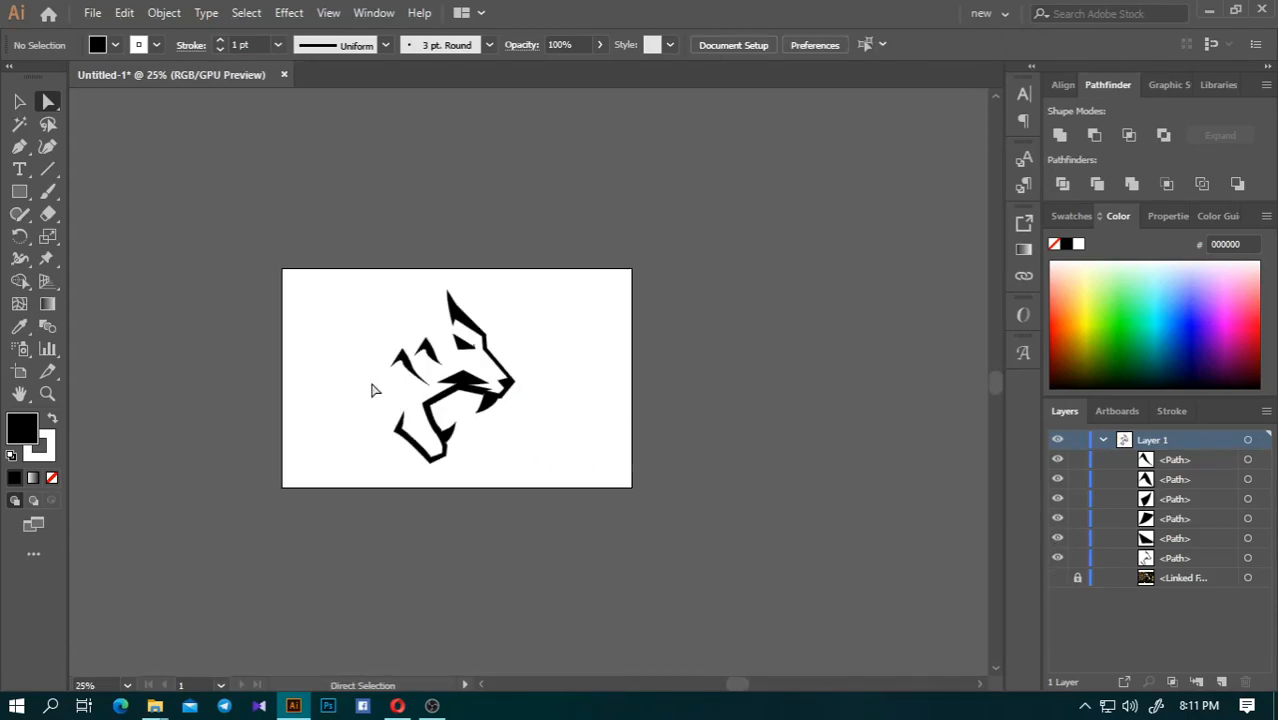
pyautogui.scroll(3, 377, 371)
pyautogui.scroll(2, 501, 416)
pyautogui.moveTo(690, 410); pyautogui.dragTo(738, 278)
pyautogui.click(718, 240)
pyautogui.click(719, 326)
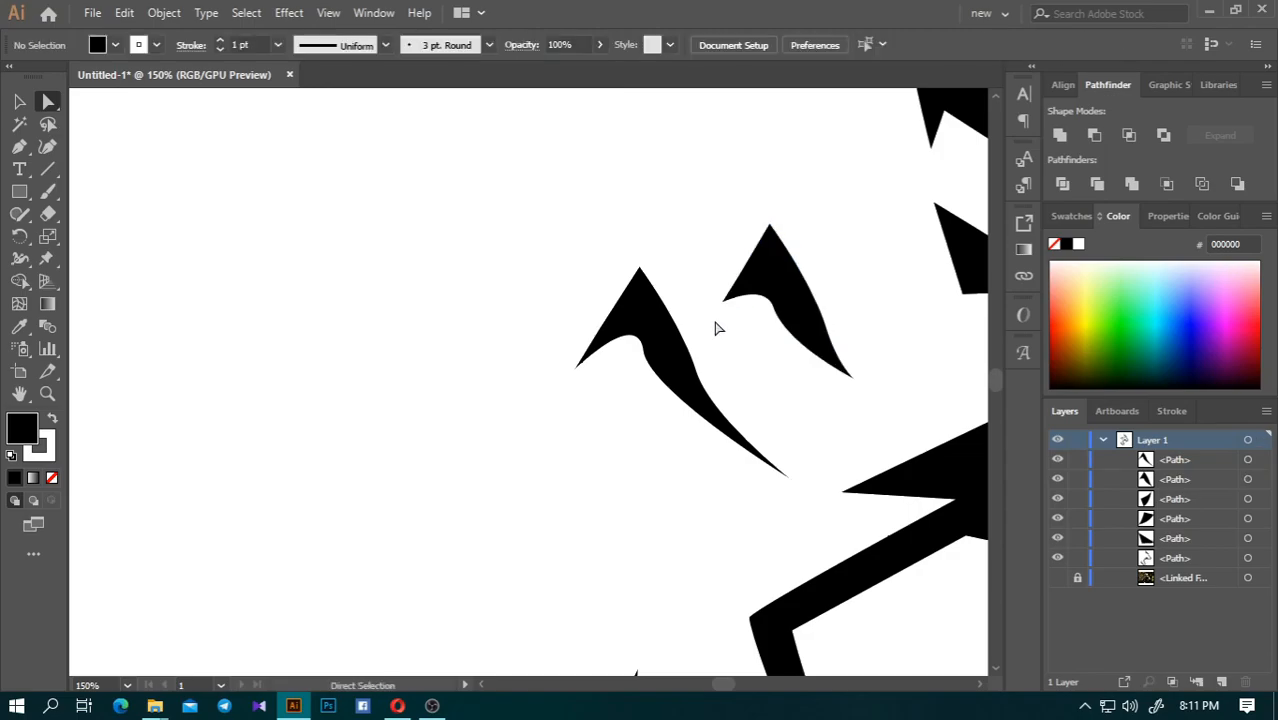
# - Enlarge the rear stripe slightly towards the front stripe and shorten its lower tail
pyautogui.scroll(-3, 551, 264)
pyautogui.scroll(3, 602, 302)
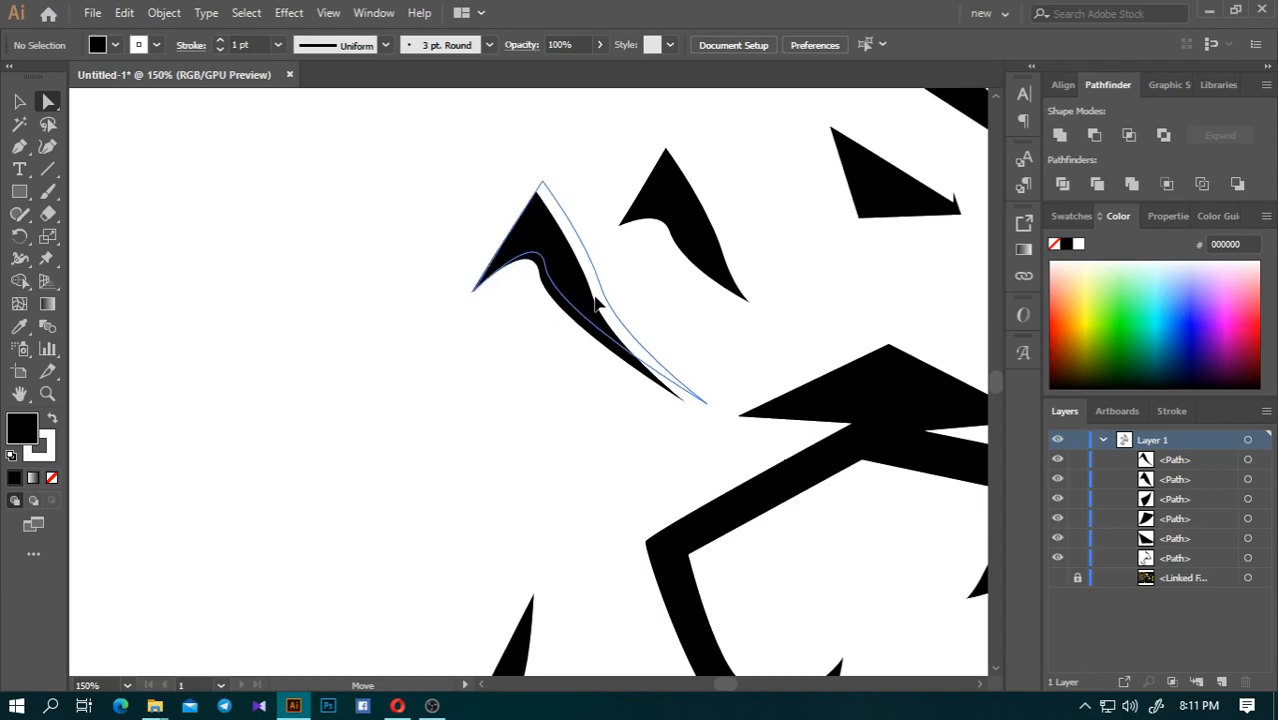
pyautogui.click(600, 306)
pyautogui.moveTo(707, 408); pyautogui.dragTo(665, 374)
pyautogui.click(516, 311)
# - Nudge the rear cheek stripe slightly down
pyautogui.scroll(-2, 516, 311)
pyautogui.scroll(-2, 516, 312)
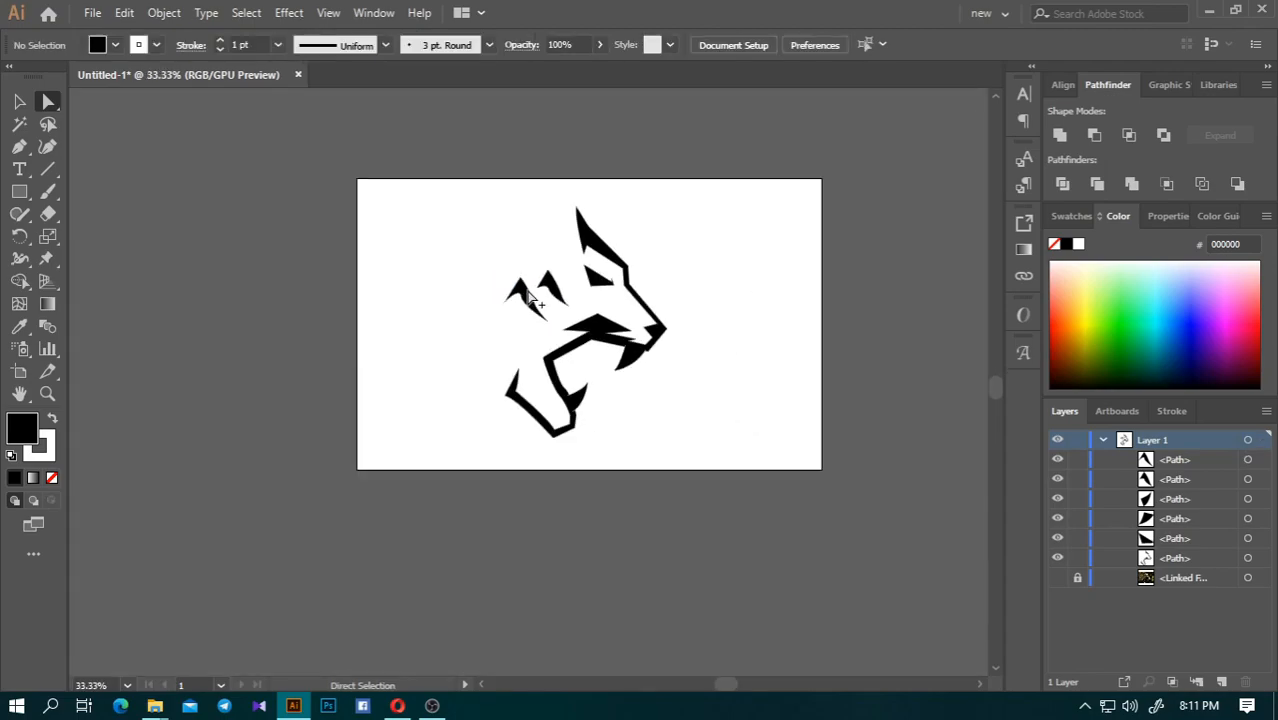
pyautogui.scroll(4, 520, 315)
pyautogui.click(528, 316)
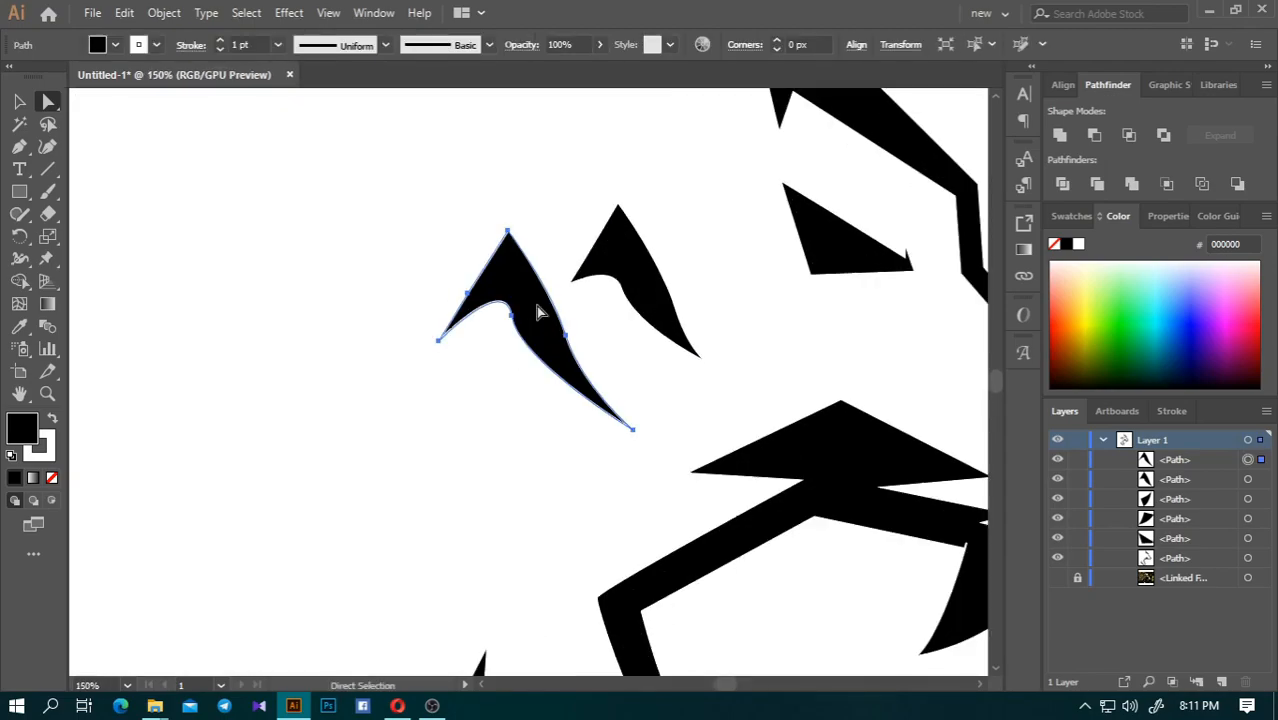
pyautogui.moveTo(536, 306); pyautogui.dragTo(536, 314)
pyautogui.click(482, 262)
# - Toggle the tiger photo's visibility to compare it with the traced shapes, leaving it hidden
pyautogui.scroll(-3, 497, 276)
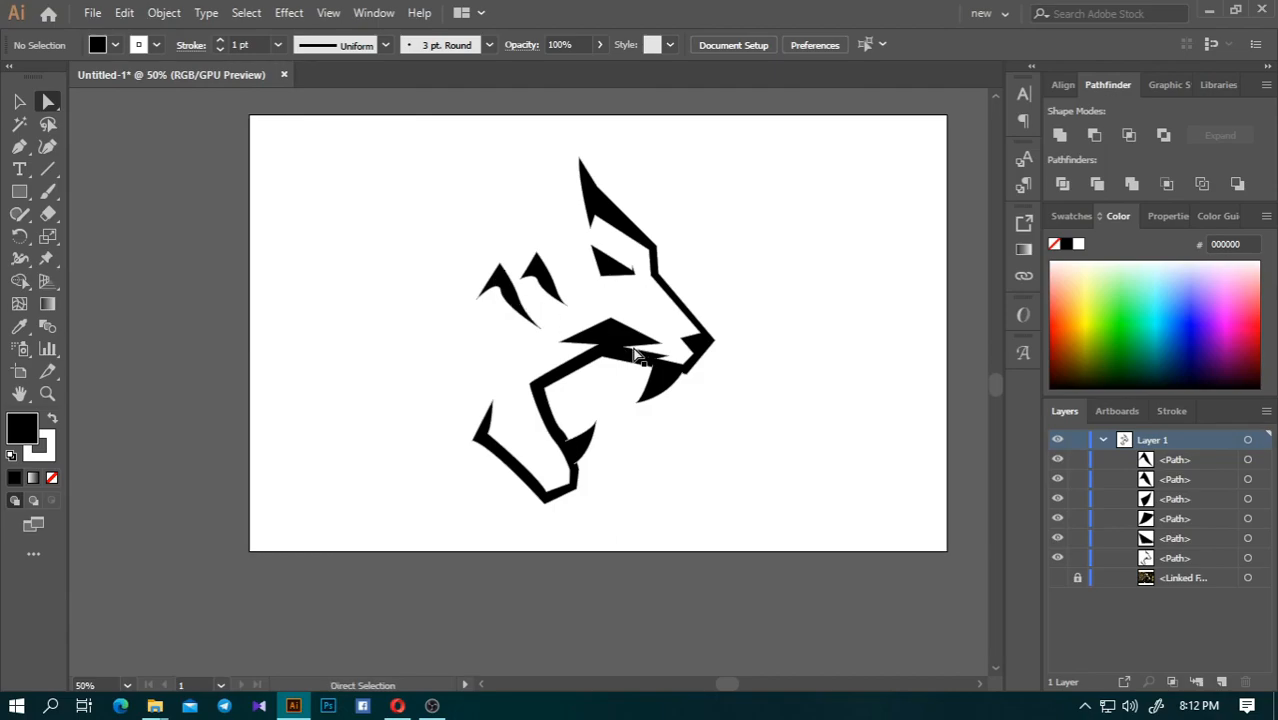
pyautogui.click(1058, 578)
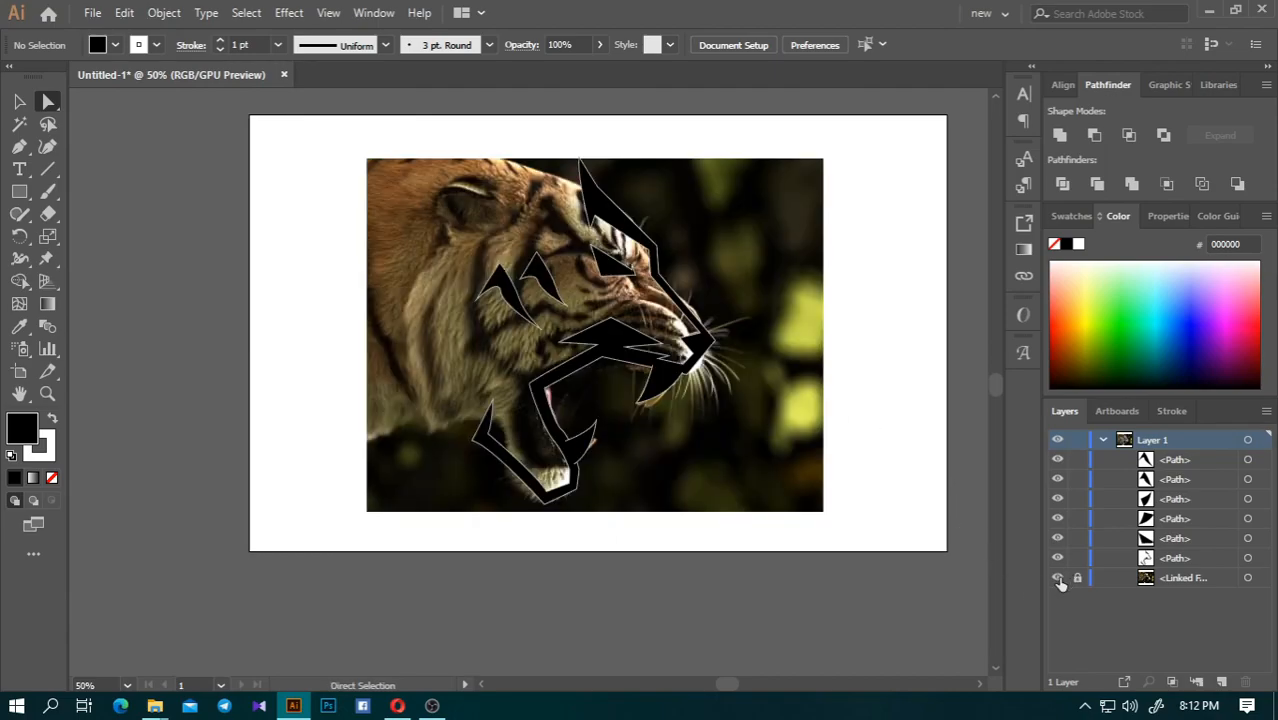
pyautogui.click(1060, 580)
pyautogui.click(1059, 579)
pyautogui.click(1058, 579)
pyautogui.scroll(1, 695, 275)
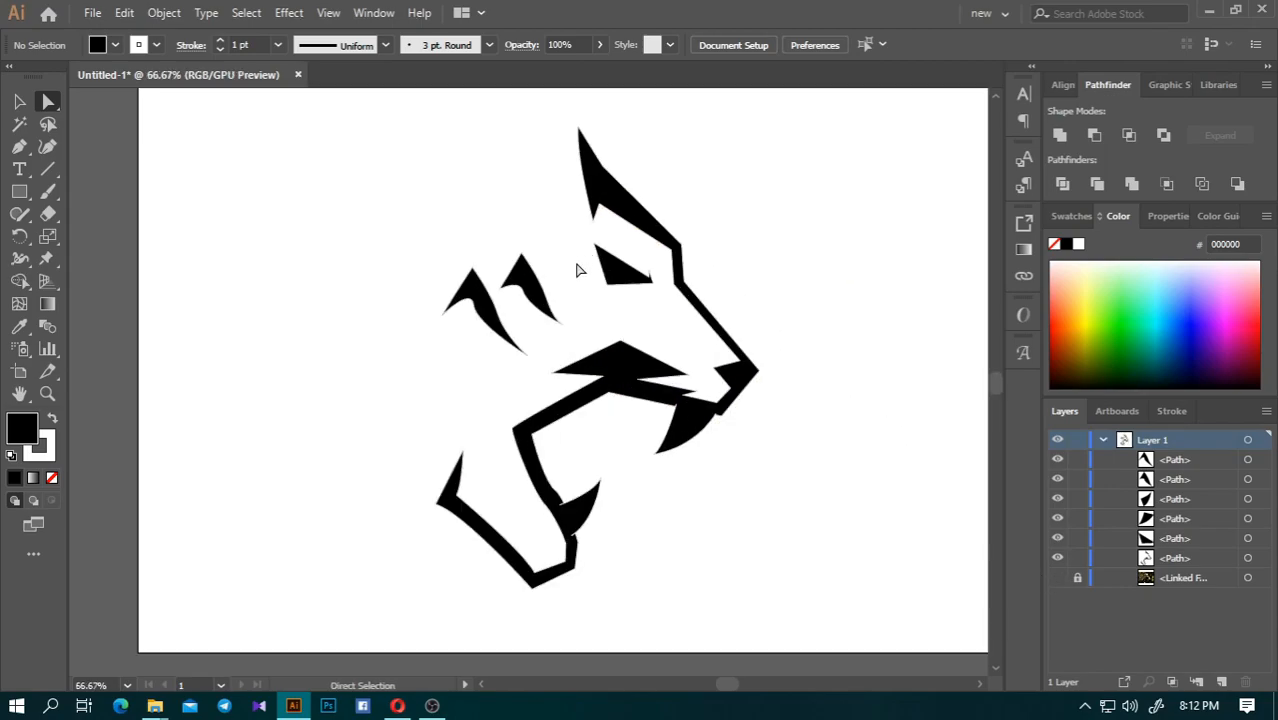
# - Scale both cheek stripes down slightly together and nudge the rear one closer to the front one
pyautogui.moveTo(448, 331); pyautogui.dragTo(568, 289)
pyautogui.click(19, 101)
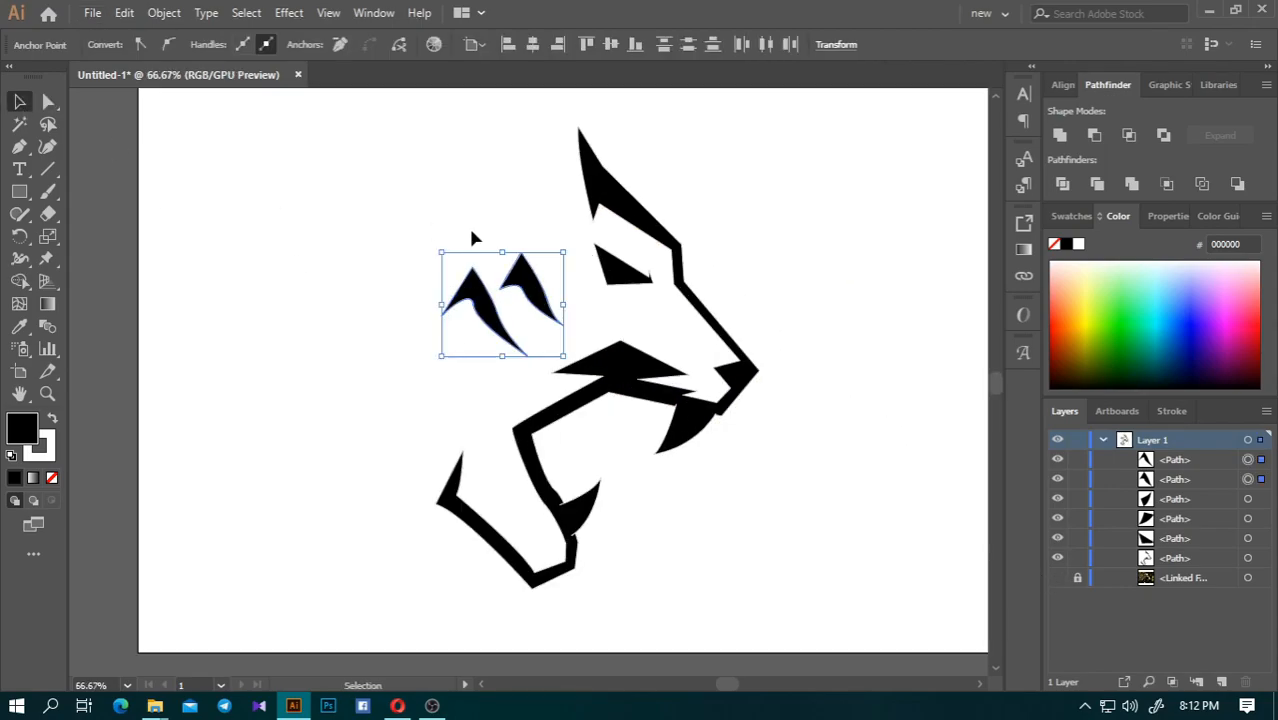
pyautogui.moveTo(441, 254); pyautogui.dragTo(459, 268)
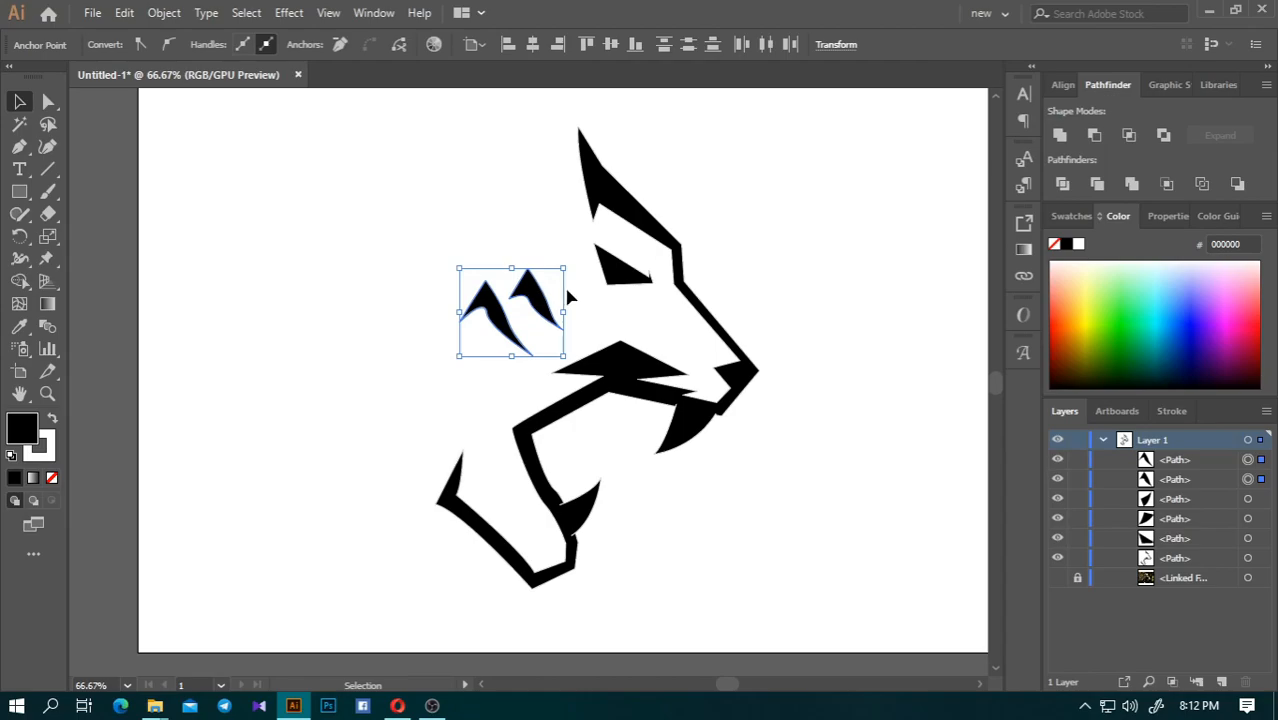
pyautogui.click(502, 211)
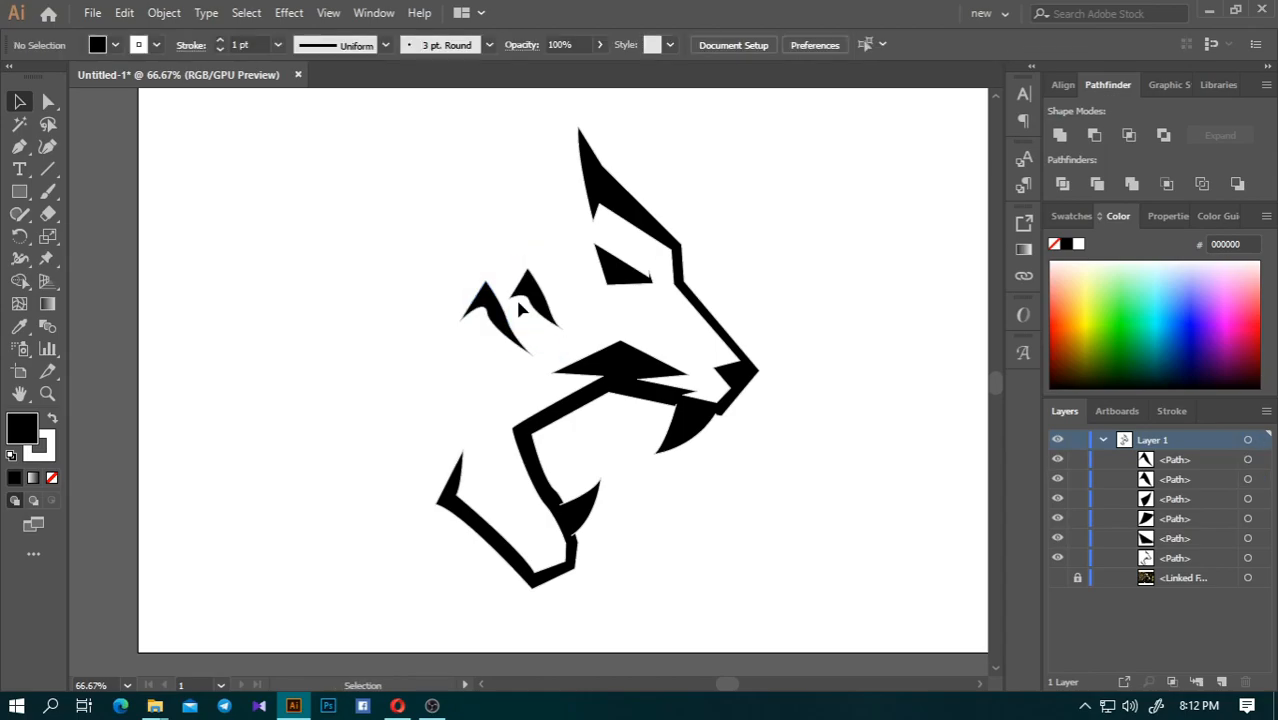
pyautogui.scroll(2, 485, 335)
pyautogui.moveTo(485, 340); pyautogui.dragTo(486, 340)
pyautogui.scroll(-2, 420, 298)
pyautogui.click(748, 325)
# - Examine the overall balance of the logo and the shape of the open jaw and fangs up close
pyautogui.scroll(-3, 748, 323)
pyautogui.scroll(1, 778, 322)
pyautogui.scroll(1, 779, 322)
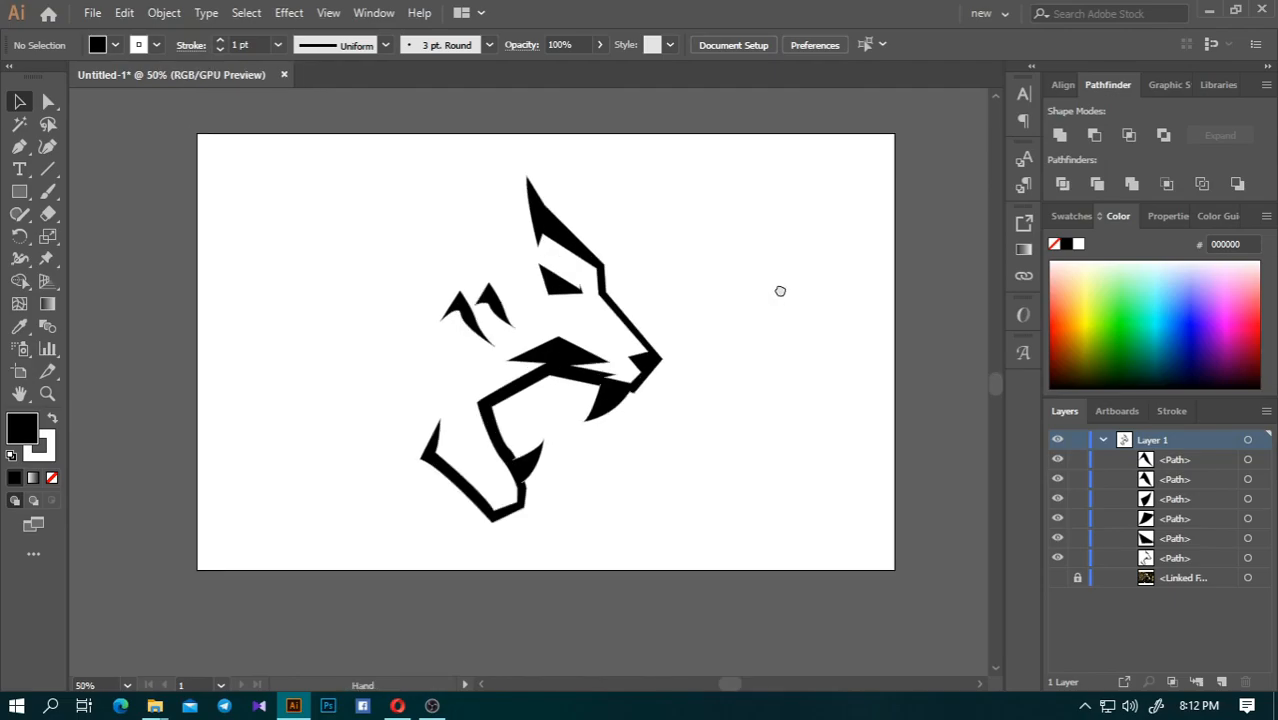
pyautogui.moveTo(779, 291); pyautogui.dragTo(747, 282)
pyautogui.scroll(1, 704, 300)
pyautogui.scroll(-2, 676, 297)
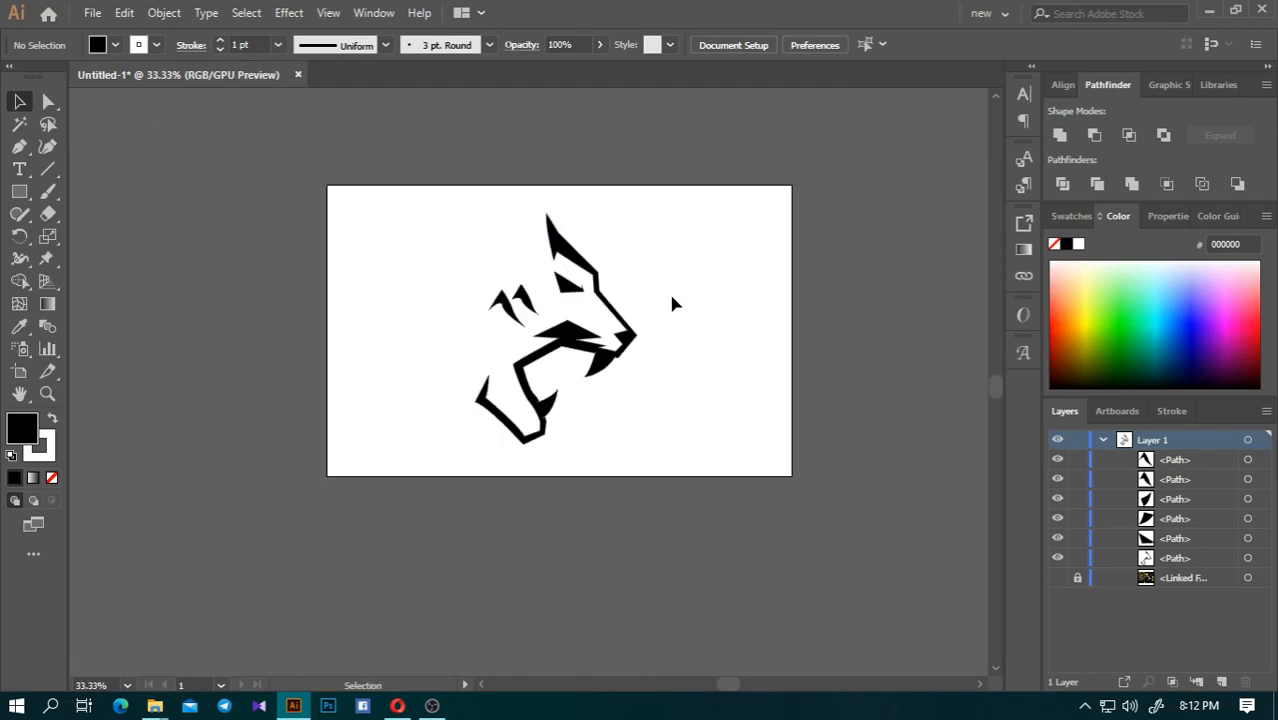
pyautogui.scroll(1, 640, 290)
pyautogui.scroll(1, 496, 522)
pyautogui.scroll(2, 485, 476)
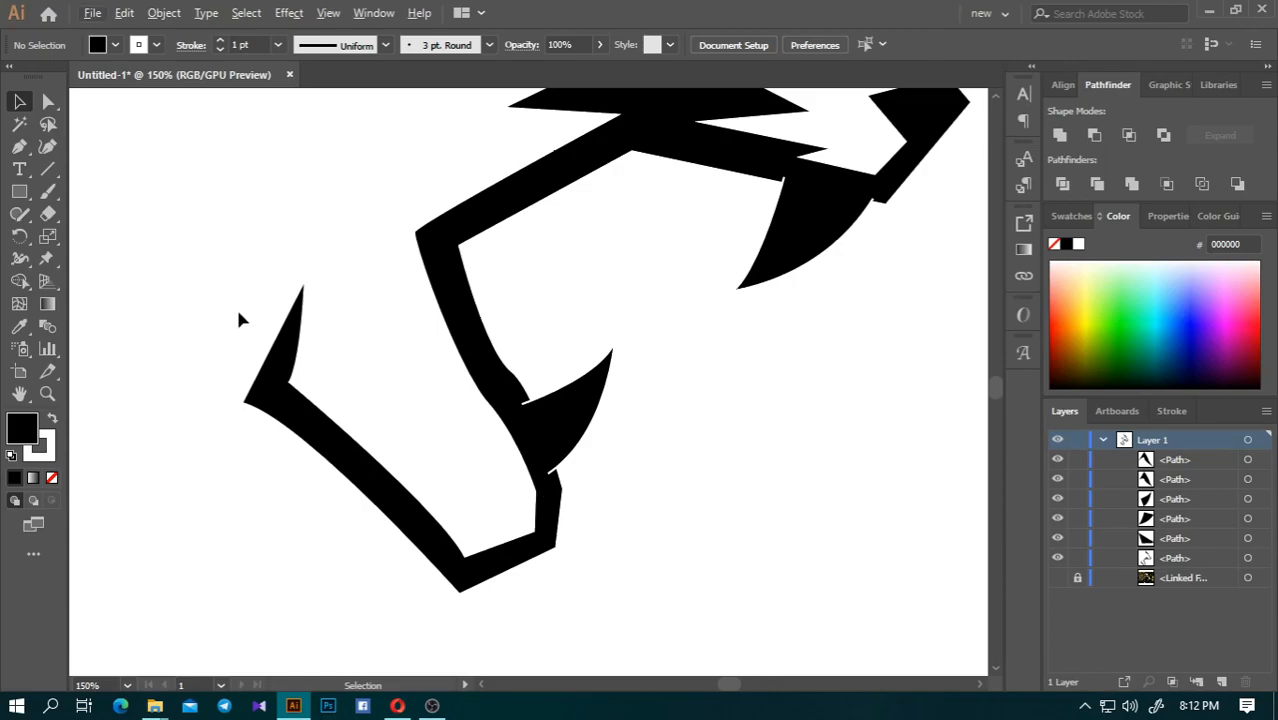
pyautogui.scroll(1, 240, 330)
# - Round the front corner of the nose tip with an 8 px radius
pyautogui.click(47, 101)
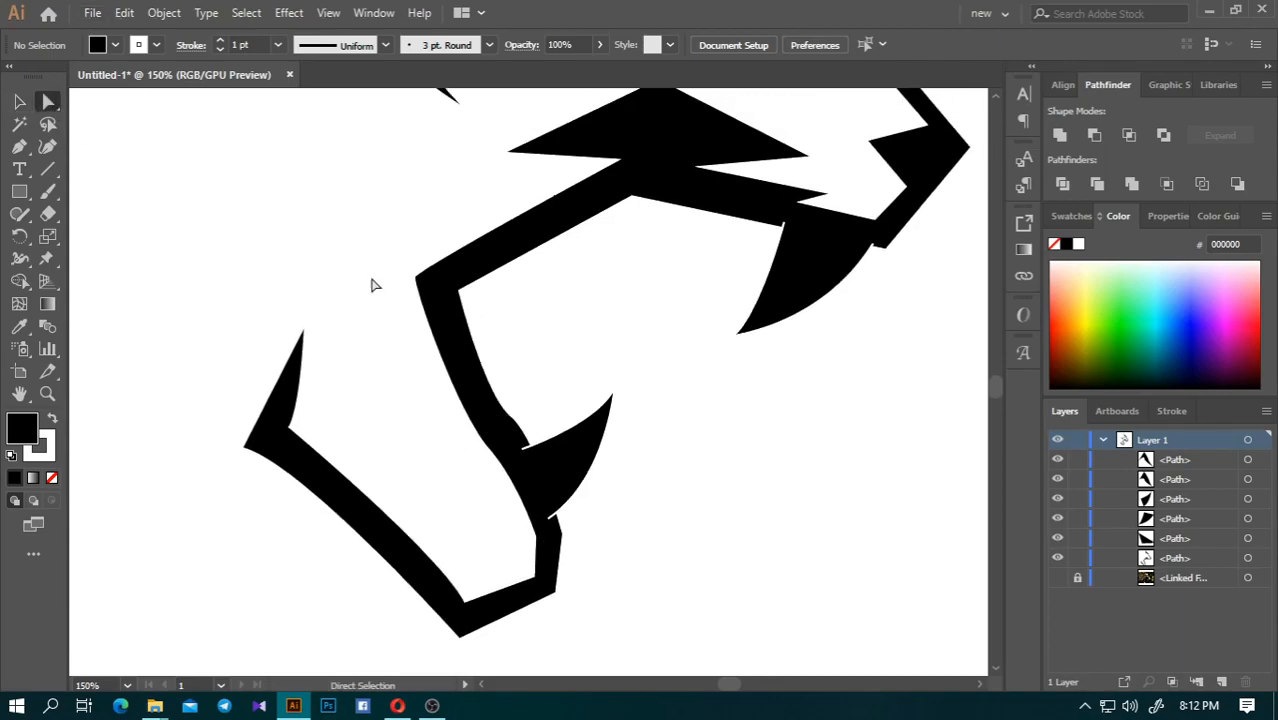
pyautogui.scroll(1, 408, 340)
pyautogui.scroll(-1, 655, 318)
pyautogui.moveTo(706, 265); pyautogui.dragTo(500, 270)
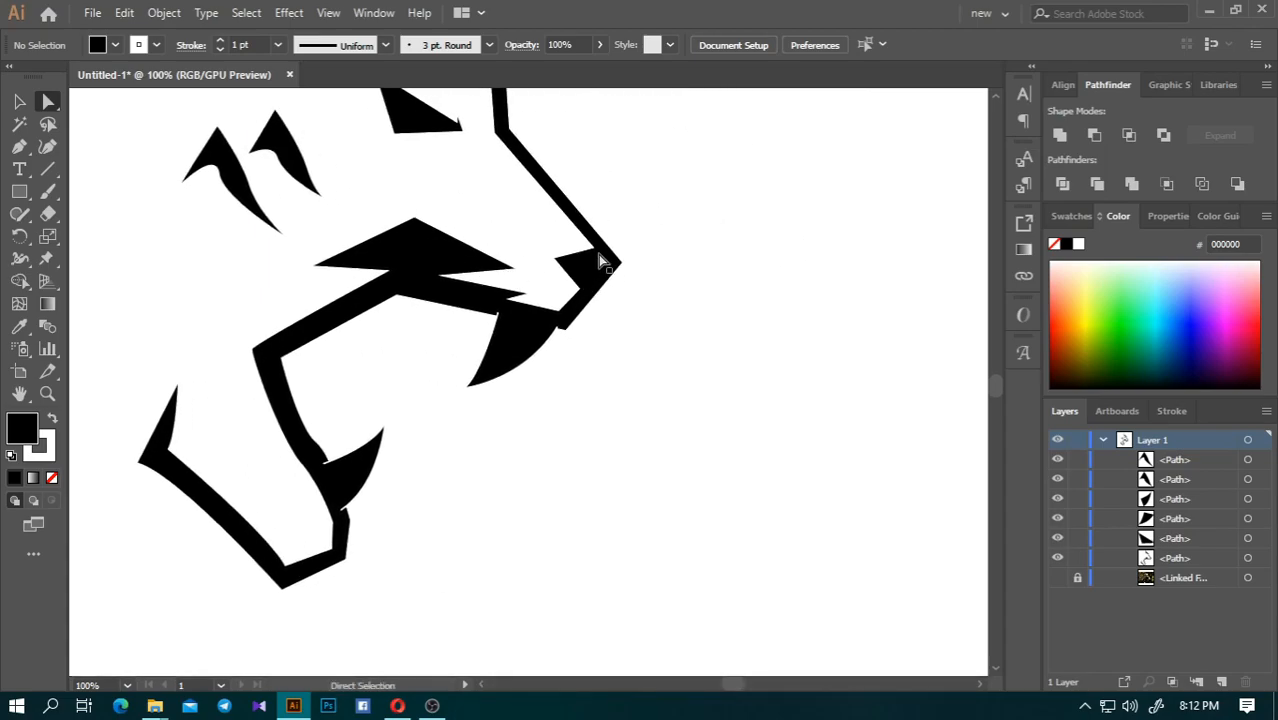
pyautogui.scroll(2, 594, 256)
pyautogui.click(637, 283)
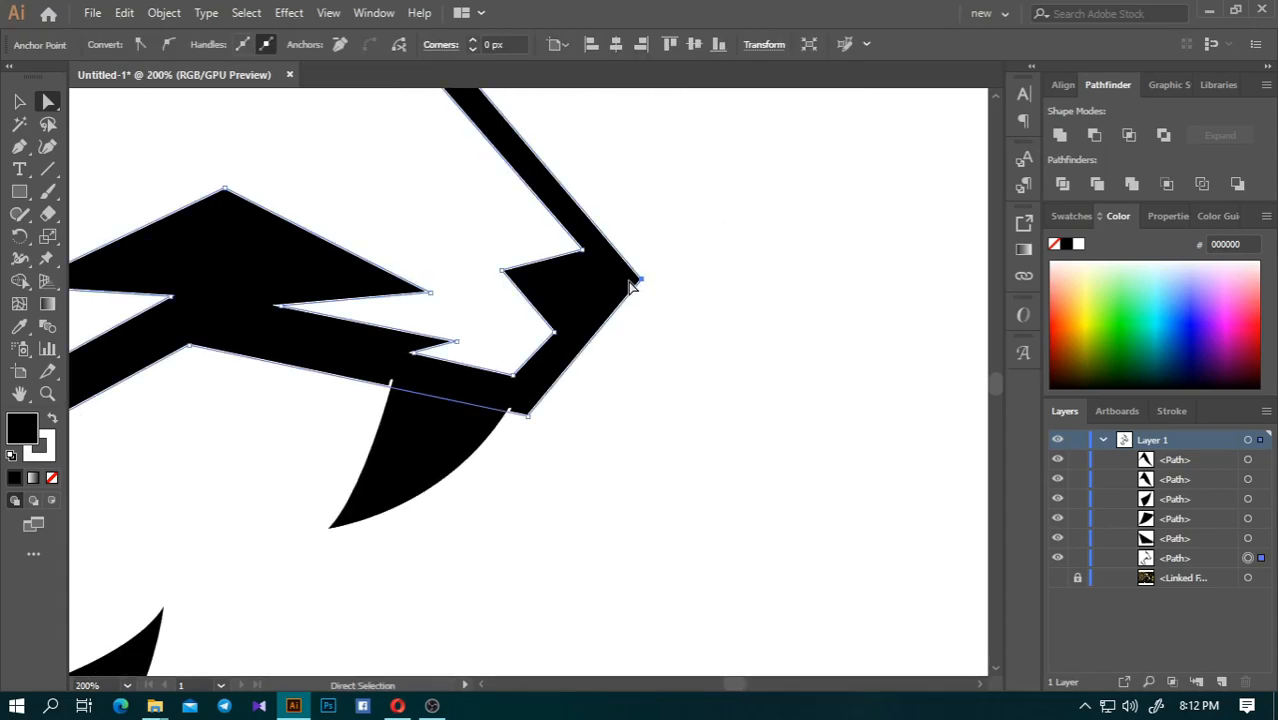
pyautogui.click(475, 46)
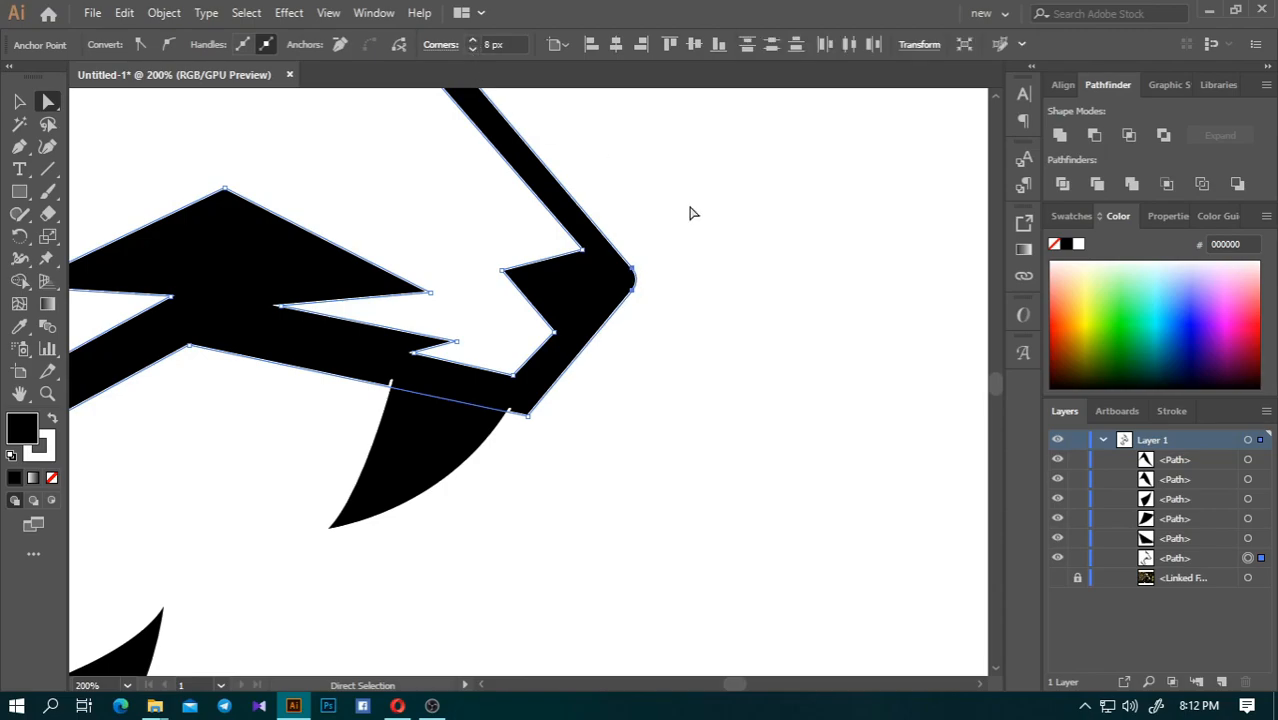
pyautogui.click(651, 188)
pyautogui.scroll(-3, 716, 464)
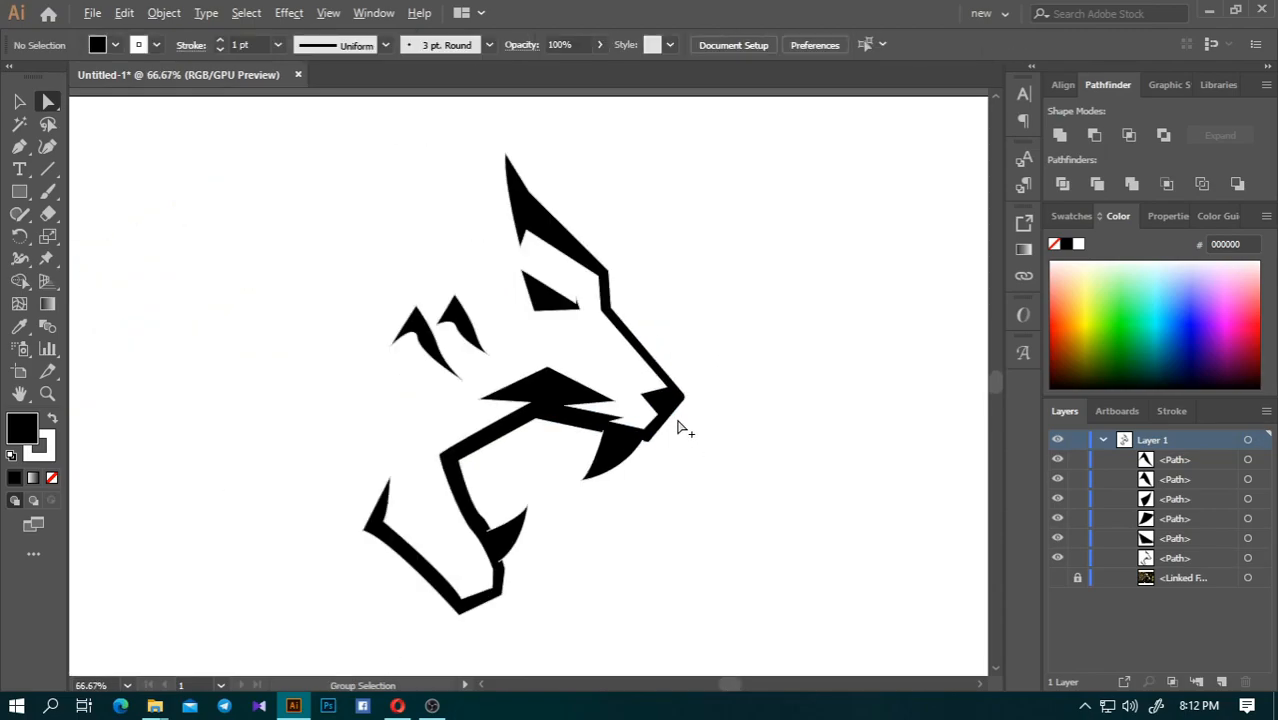
# - Reshape the inner edge of the nose by moving its rear point and the anchor below it
pyautogui.scroll(4, 670, 420)
pyautogui.click(630, 400)
pyautogui.moveTo(563, 346); pyautogui.dragTo(580, 366)
pyautogui.moveTo(641, 436); pyautogui.dragTo(639, 440)
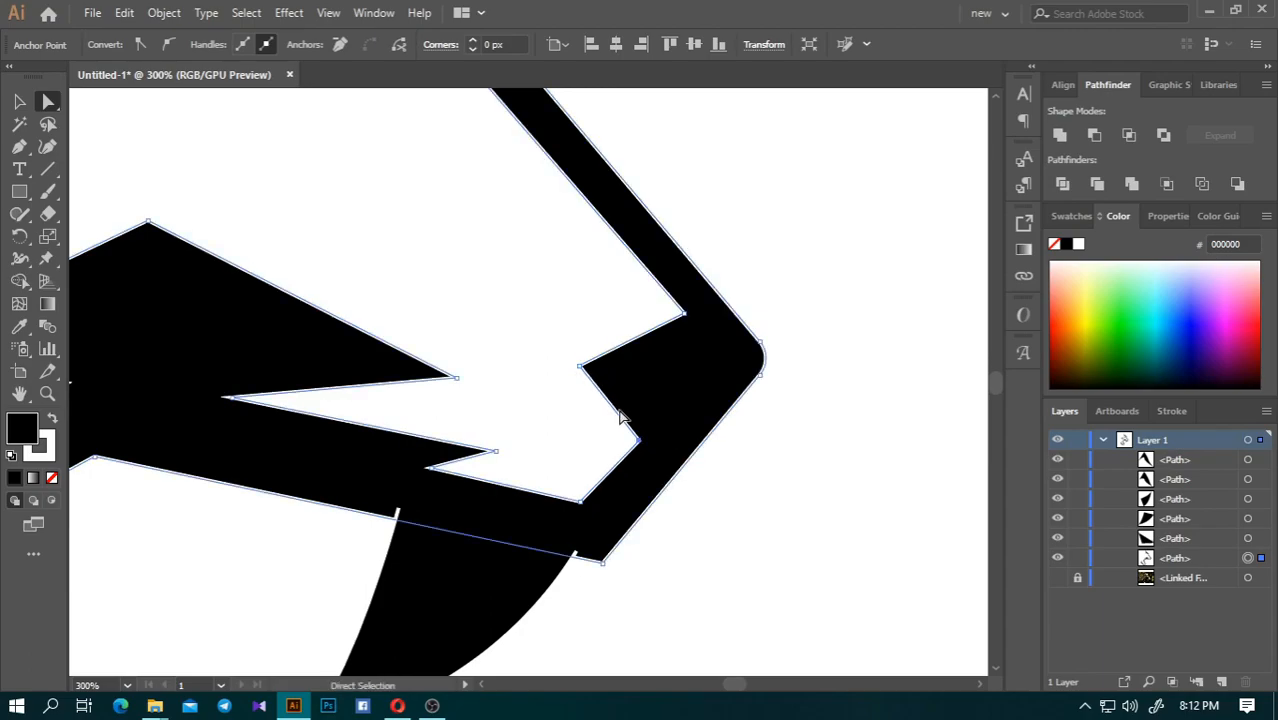
# - Round the corner at the rear point of the nose
pyautogui.click(473, 44)
pyautogui.click(471, 49)
pyautogui.click(471, 49)
pyautogui.click(805, 180)
pyautogui.scroll(-5, 682, 339)
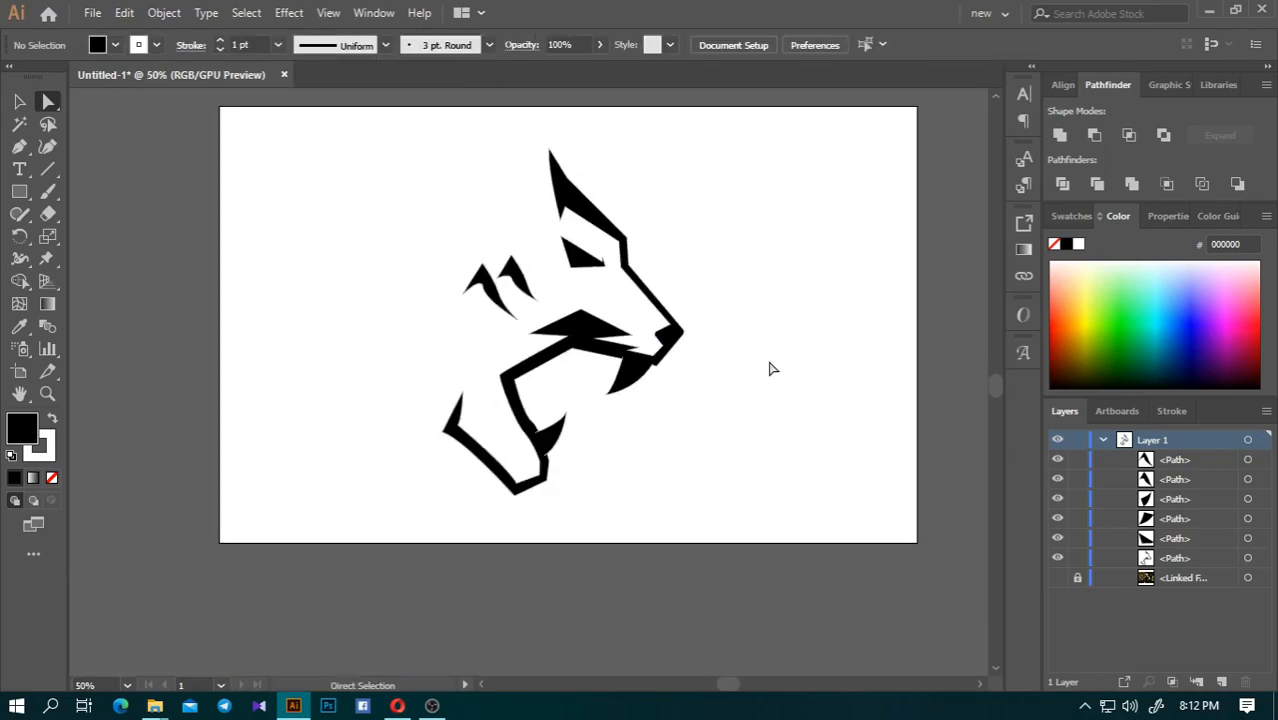
# - Move the outline anchor behind the lower fang to smooth the curve of the mouth's rear edge
pyautogui.press('alt')
pyautogui.scroll(4, 621, 348)
pyautogui.scroll(1, 520, 360)
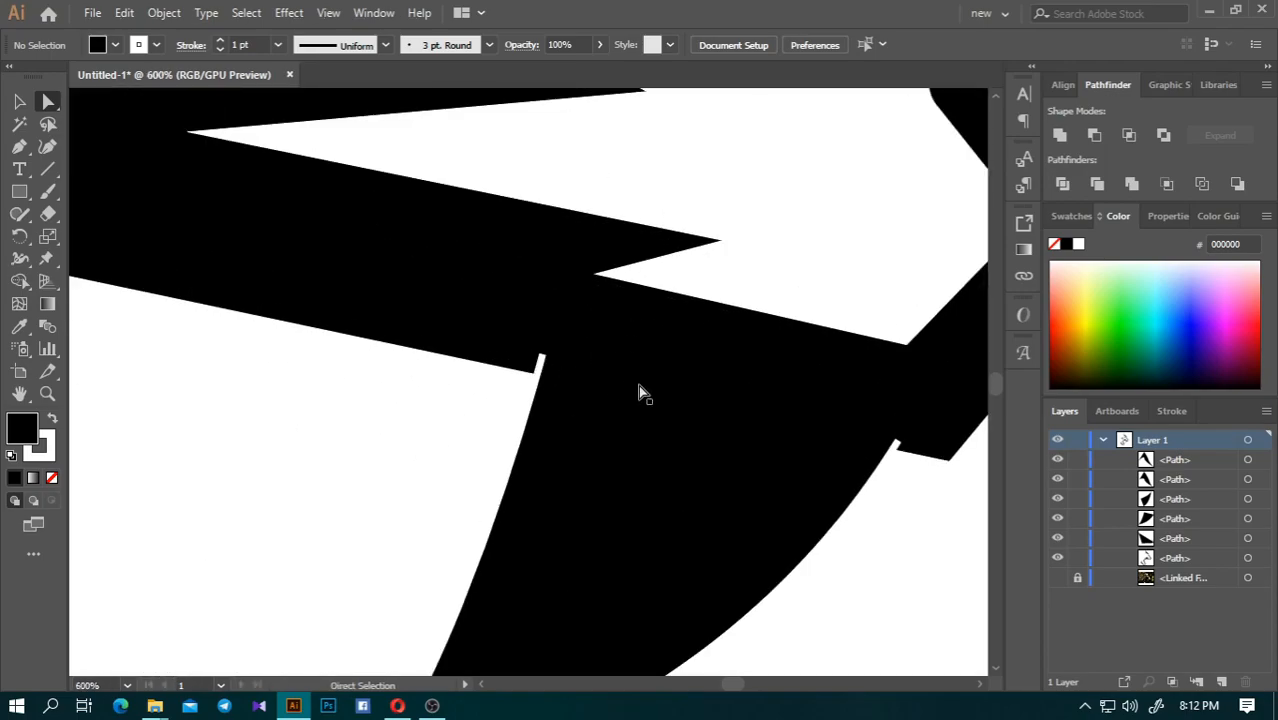
pyautogui.scroll(-5, 639, 391)
pyautogui.scroll(1, 582, 422)
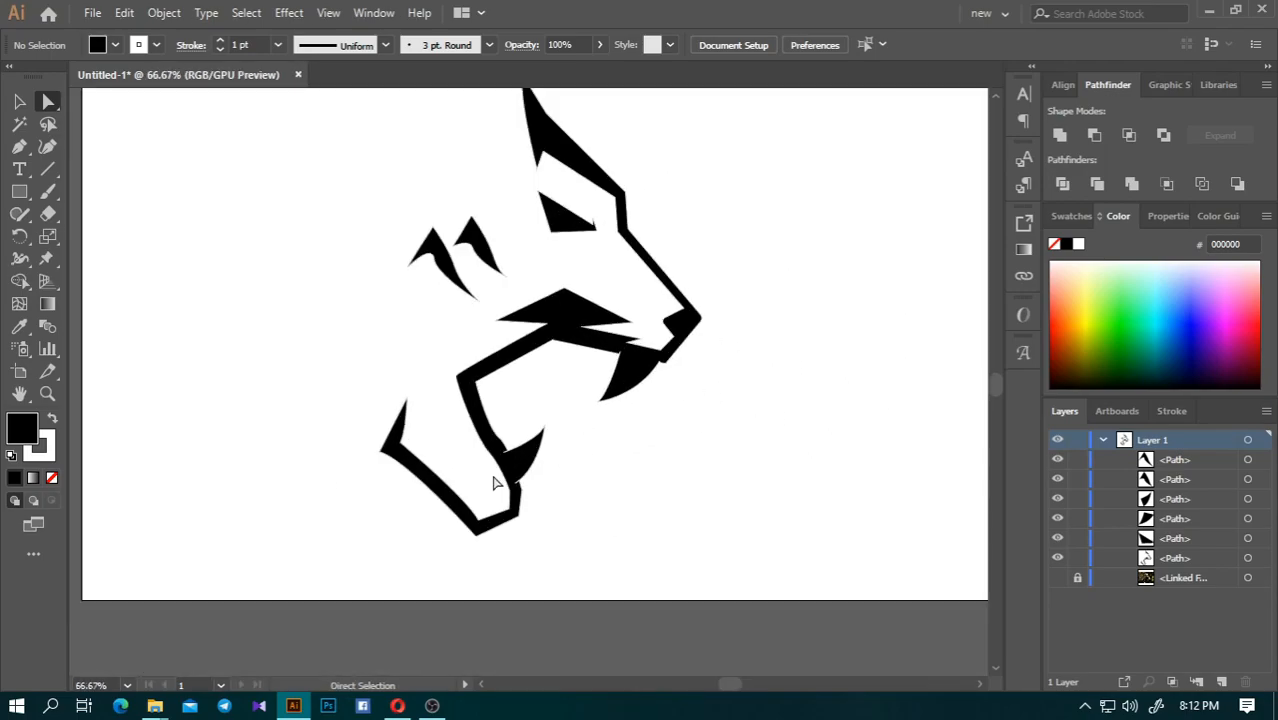
pyautogui.scroll(3, 455, 497)
pyautogui.click(580, 362)
pyautogui.scroll(1, 542, 408)
pyautogui.click(542, 400)
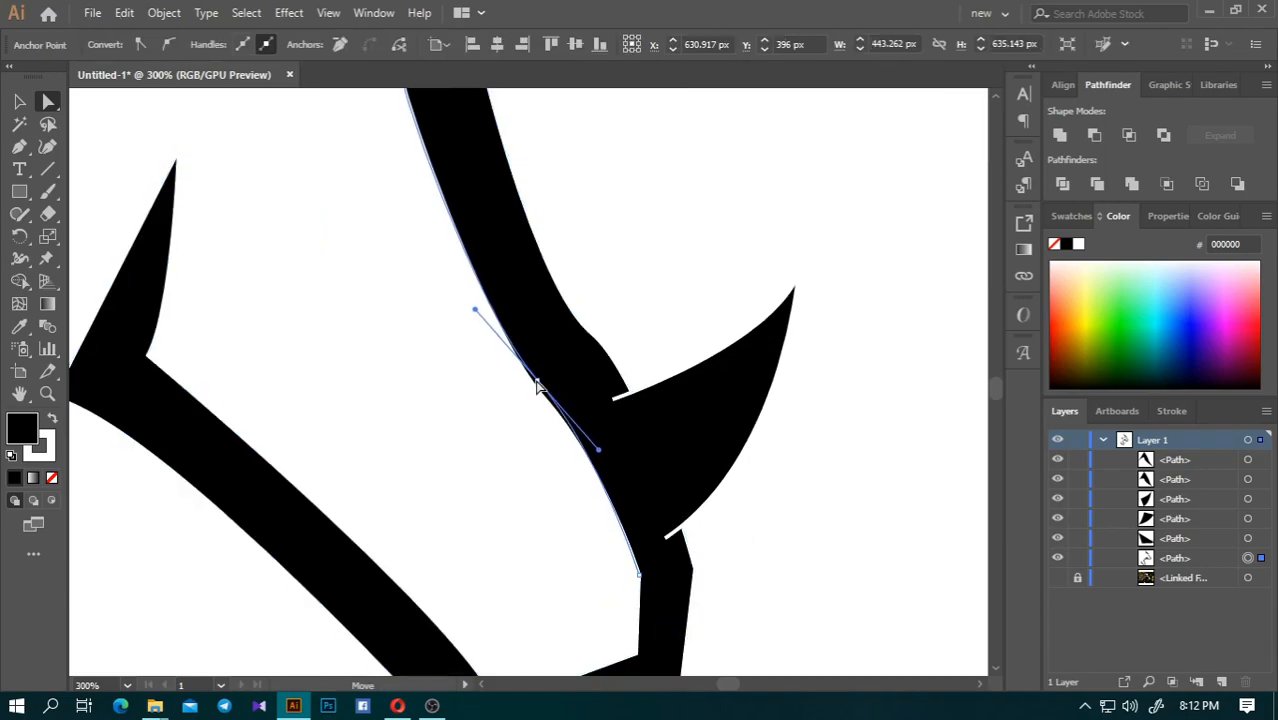
pyautogui.scroll(-2, 599, 343)
pyautogui.click(722, 513)
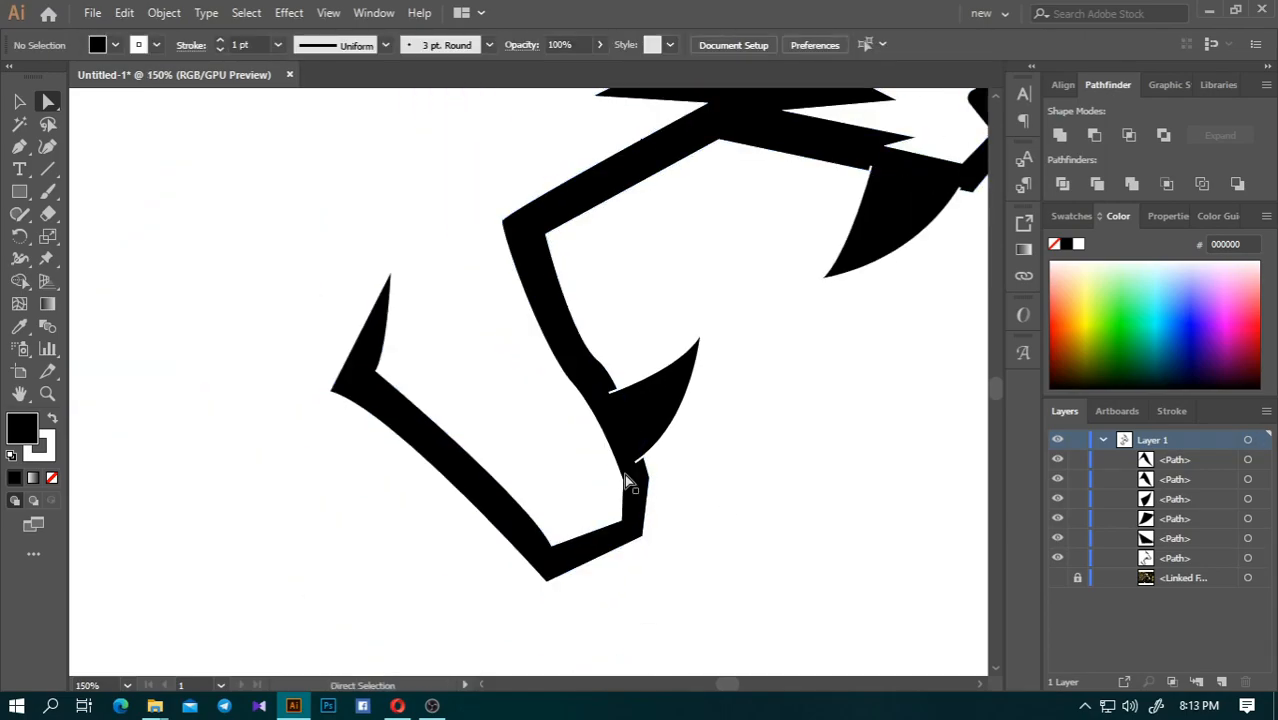
# - Adjust the curve handle of the inner anchor at the chin to reshape the inner edge of the lower jaw
pyautogui.click(550, 546)
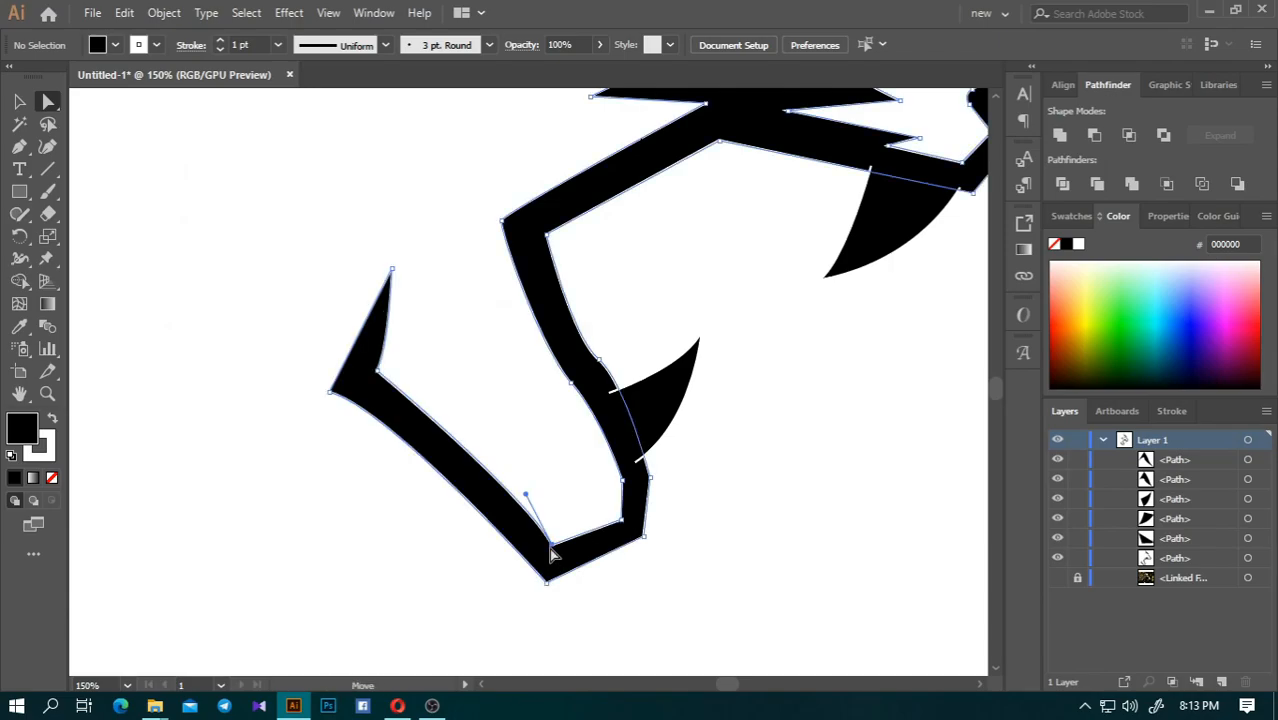
pyautogui.moveTo(526, 494); pyautogui.dragTo(516, 491)
pyautogui.click(551, 459)
pyautogui.scroll(-3, 485, 414)
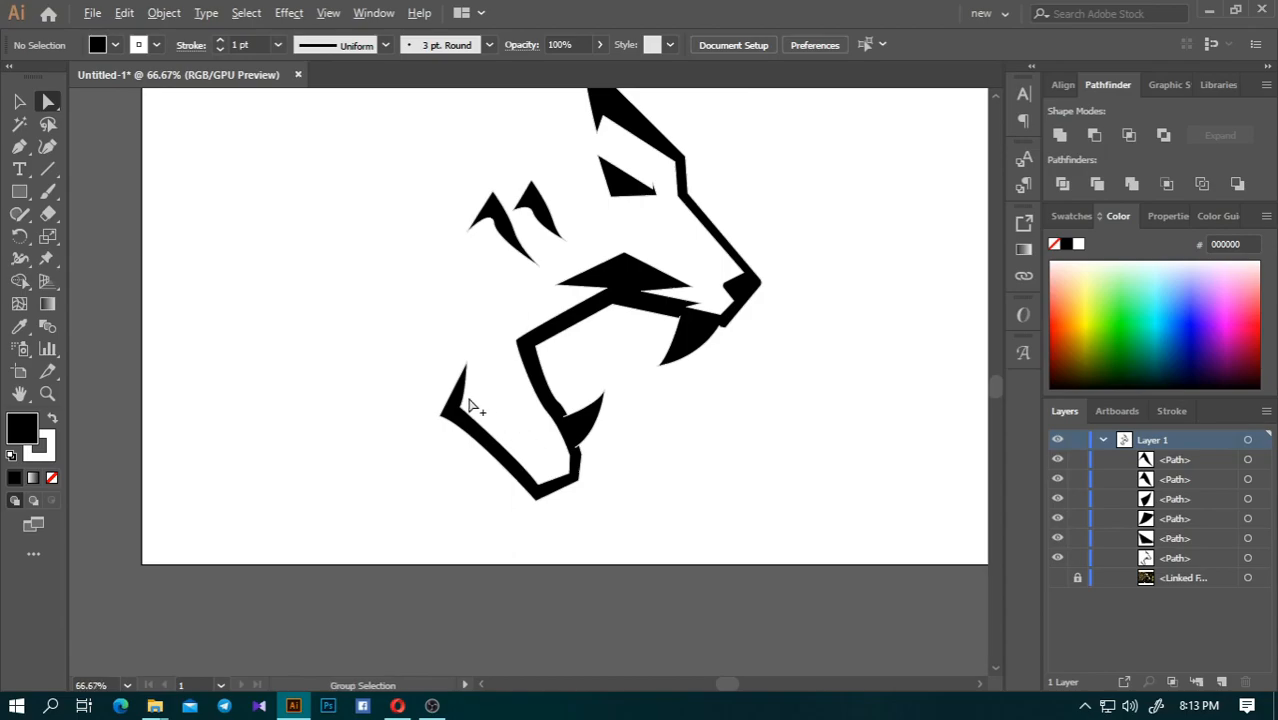
# - Adjust the curve handle of the inner corner anchor at the rear of the lower jaw to reshape the rear spike
pyautogui.scroll(6, 479, 422)
pyautogui.click(478, 453)
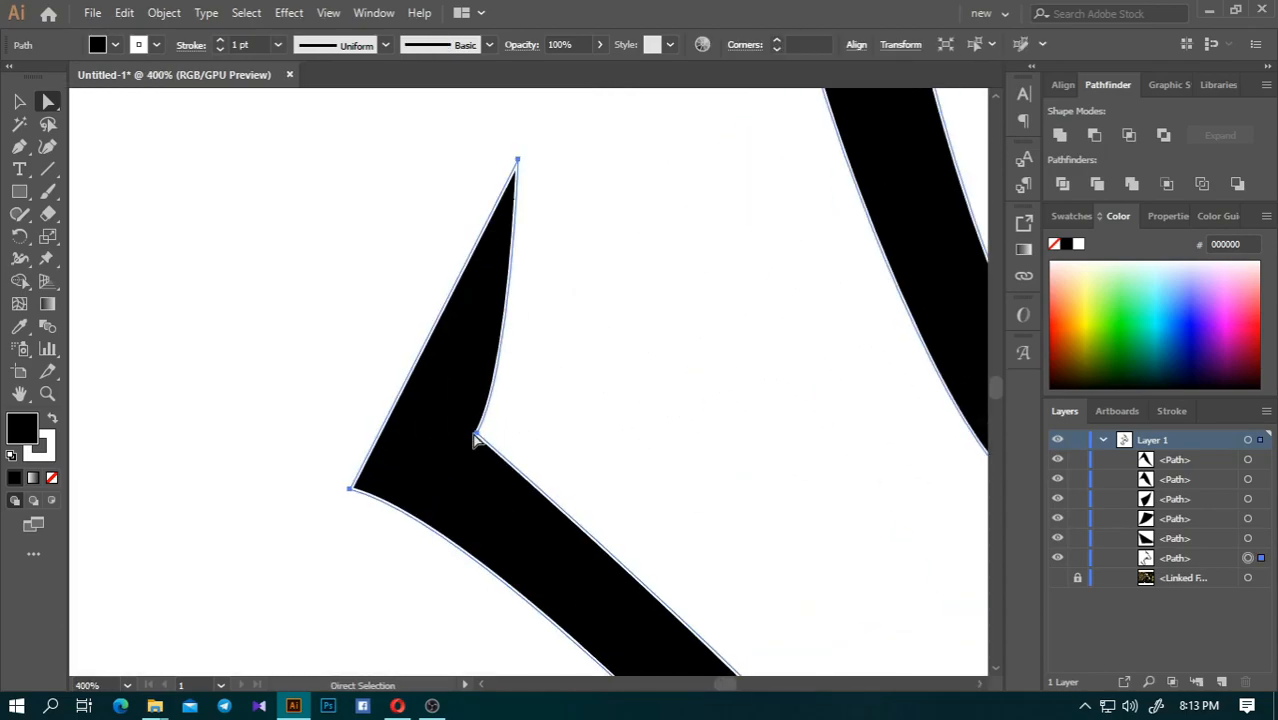
pyautogui.click(478, 434)
pyautogui.moveTo(509, 374); pyautogui.dragTo(505, 360)
pyautogui.click(539, 378)
pyautogui.scroll(-5, 466, 385)
pyautogui.scroll(2, 700, 350)
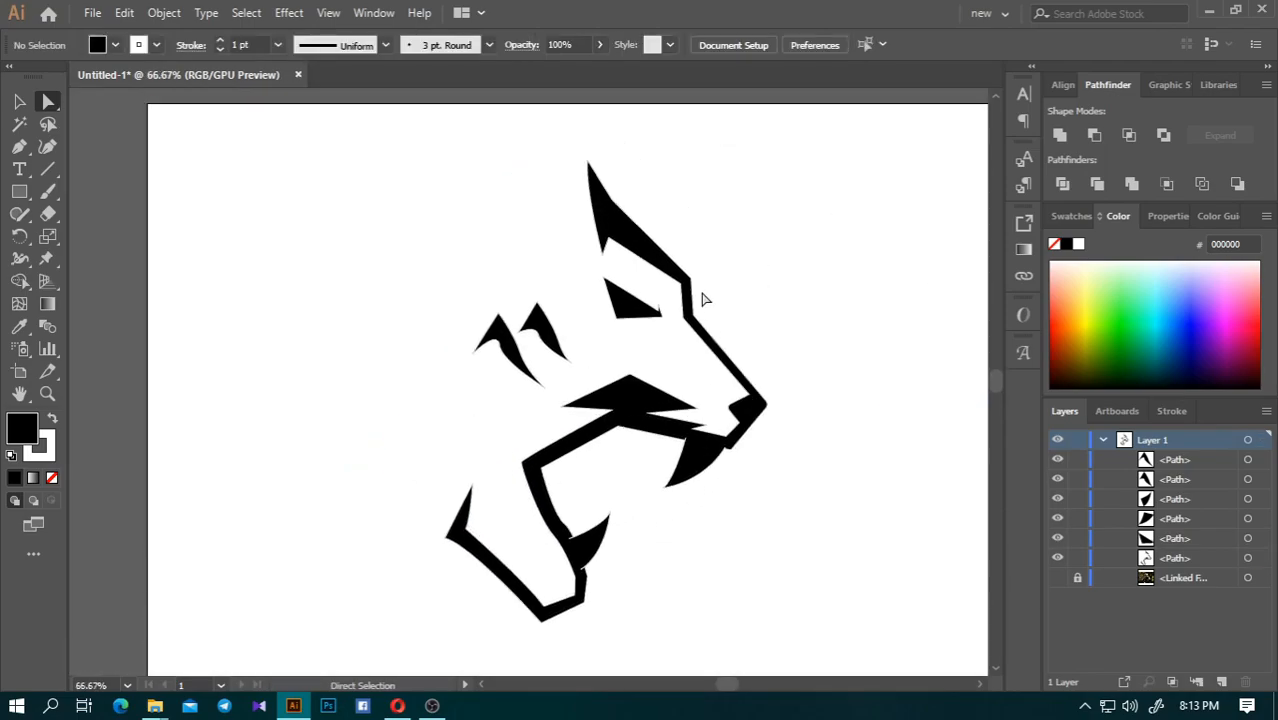
# - Move the tip anchor of the ear slightly upward to lengthen its point
pyautogui.click(530, 222)
pyautogui.scroll(1, 487, 185)
pyautogui.moveTo(478, 167); pyautogui.dragTo(476, 160)
pyautogui.moveTo(474, 157); pyautogui.dragTo(475, 159)
pyautogui.click(560, 236)
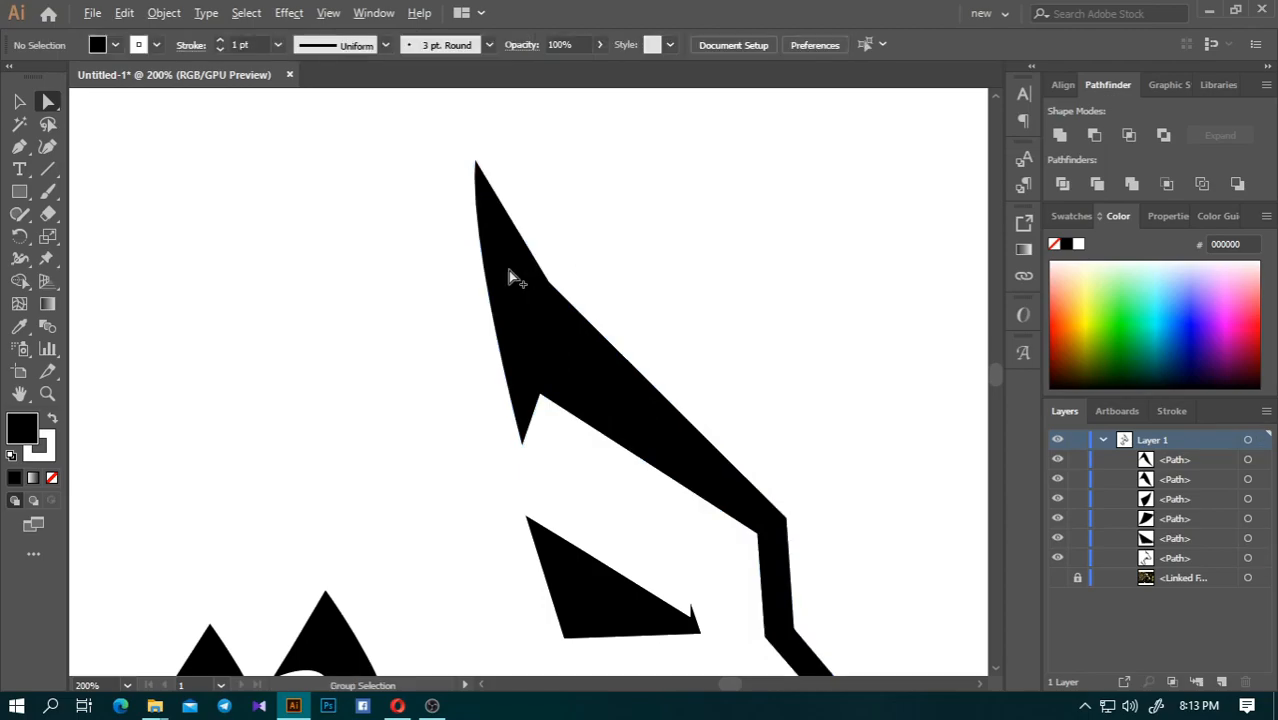
# - Lengthen the small spike at the eye's front by raising its tip, and move the eye's lower front corner outward
pyautogui.scroll(-4, 505, 287)
pyautogui.scroll(-4, 645, 350)
pyautogui.scroll(6, 548, 270)
pyautogui.click(508, 285)
pyautogui.moveTo(553, 258); pyautogui.dragTo(542, 207)
pyautogui.click(571, 321)
pyautogui.click(568, 314)
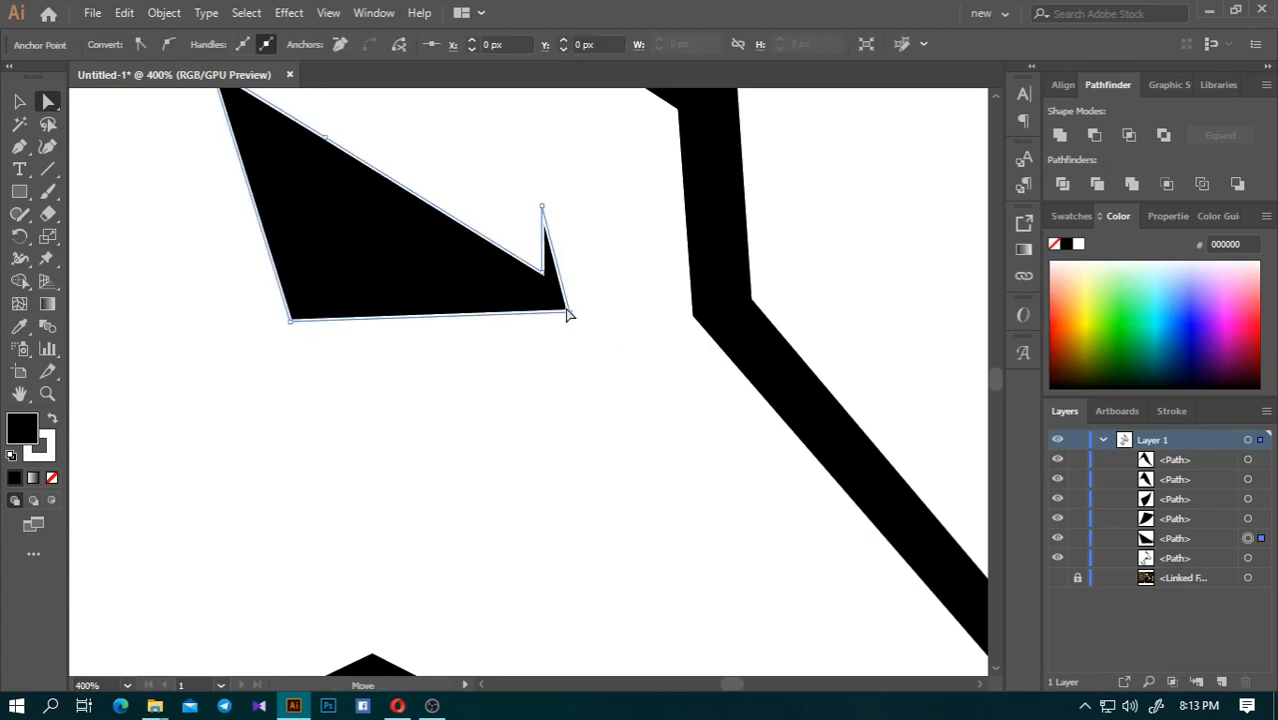
pyautogui.moveTo(568, 313); pyautogui.dragTo(577, 310)
pyautogui.click(590, 377)
# - Remove the stroke from all the head shapes, keeping the black fill
pyautogui.scroll(-5, 590, 377)
pyautogui.scroll(-1, 591, 378)
pyautogui.scroll(1, 591, 378)
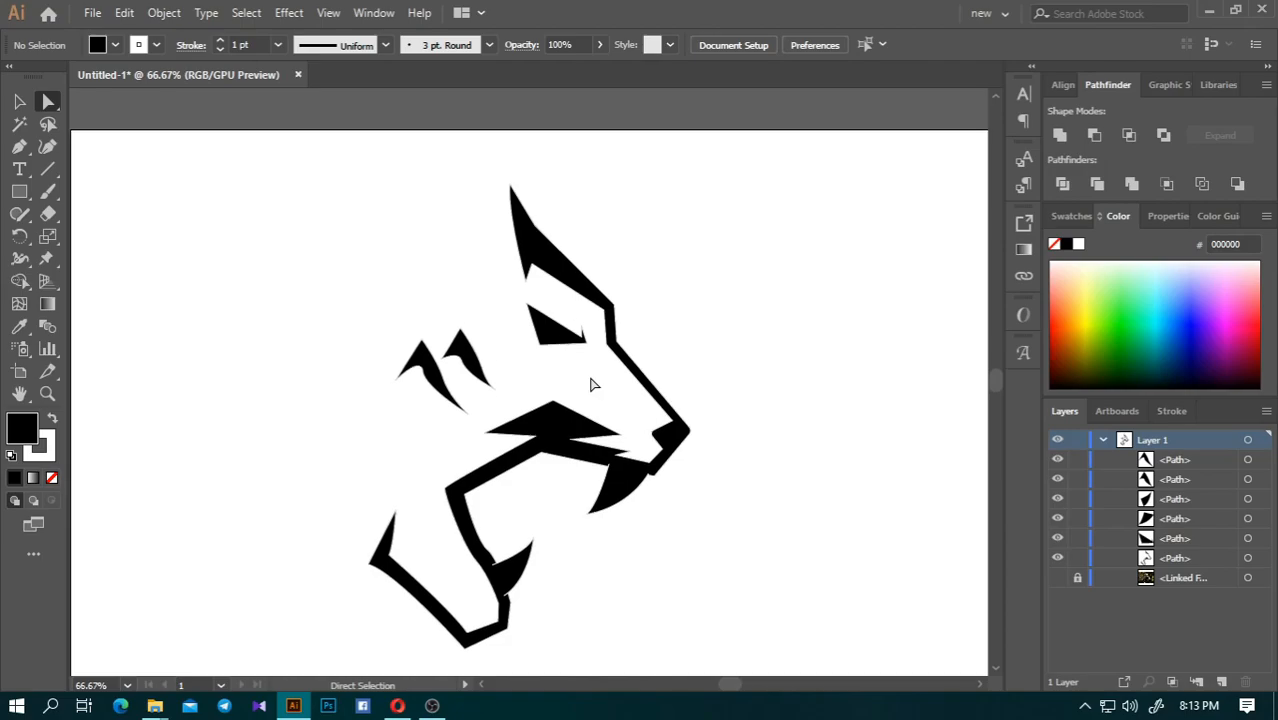
pyautogui.scroll(-1, 556, 377)
pyautogui.scroll(-1, 600, 400)
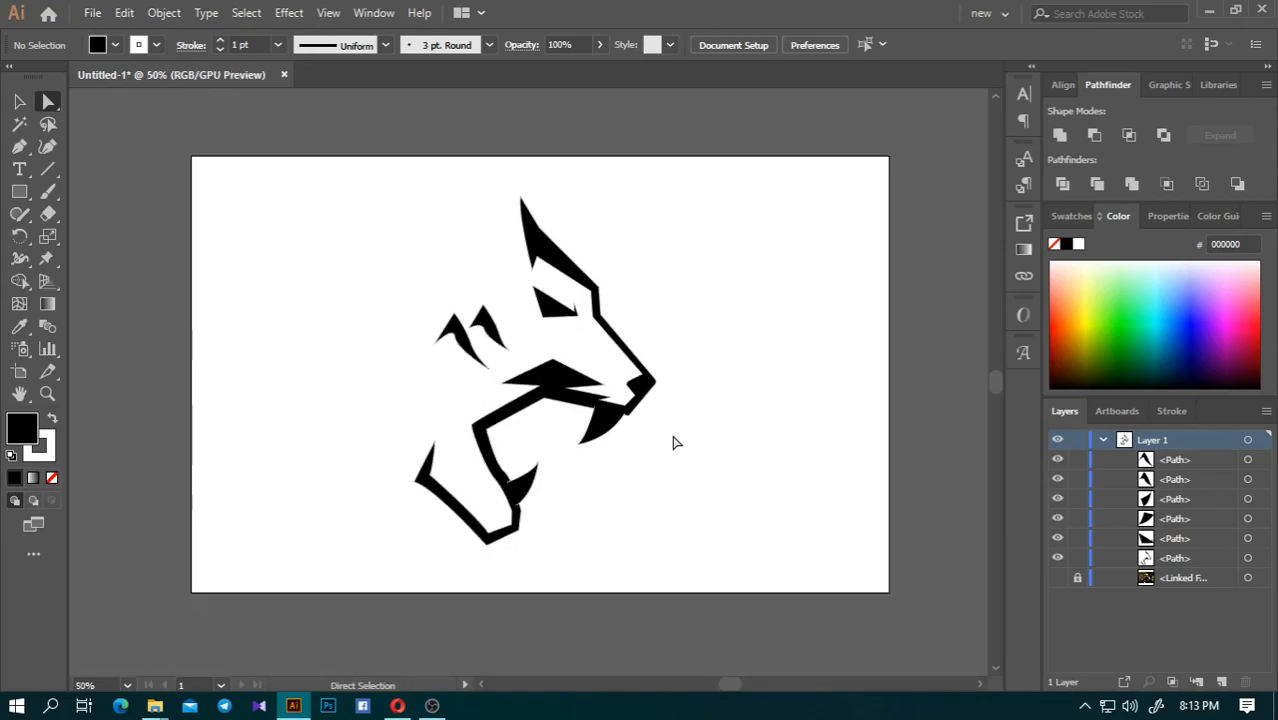
pyautogui.scroll(-1, 673, 442)
pyautogui.click(19, 101)
pyautogui.hotkey('ctrl', 'a')
pyautogui.click(42, 452)
pyautogui.click(52, 478)
pyautogui.click(258, 361)
# - Unite the head outline, eye and fangs with Pathfinder, leaving the two cheek stripes out
pyautogui.scroll(1, 506, 361)
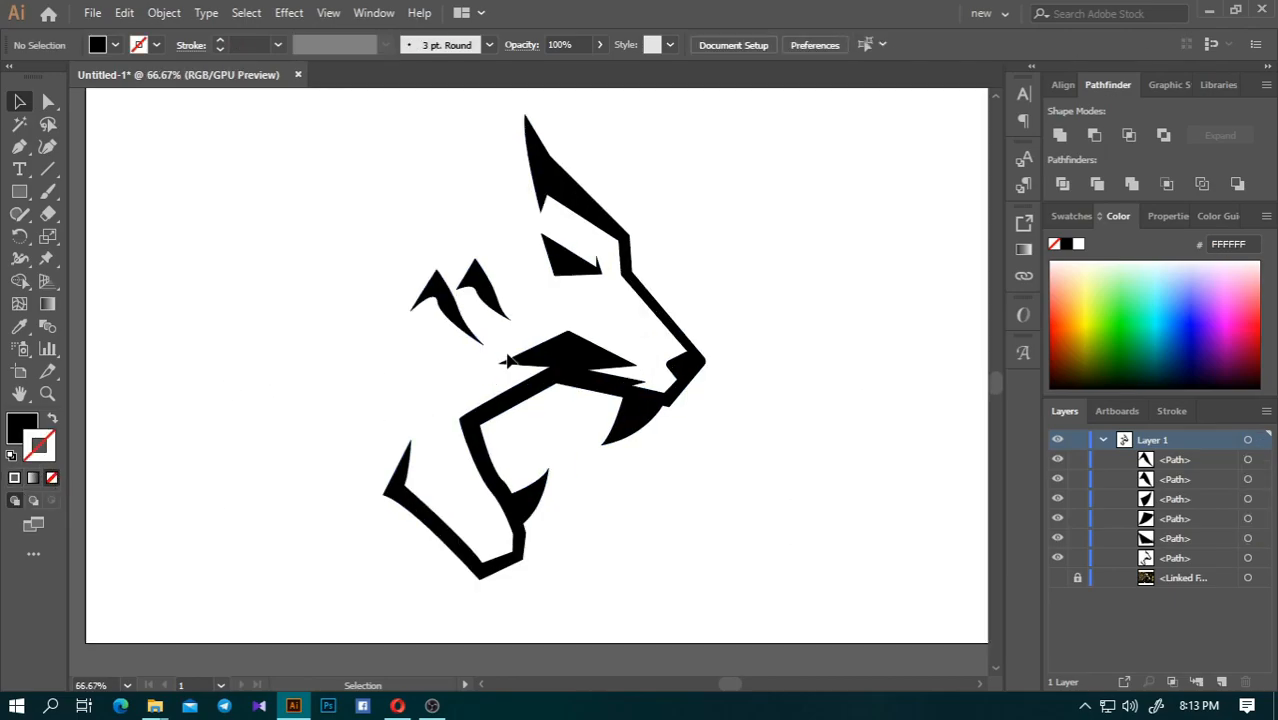
pyautogui.scroll(-1, 601, 423)
pyautogui.scroll(2, 601, 372)
pyautogui.scroll(-2, 604, 371)
pyautogui.moveTo(535, 547); pyautogui.dragTo(515, 550)
pyautogui.click(1062, 137)
pyautogui.click(830, 308)
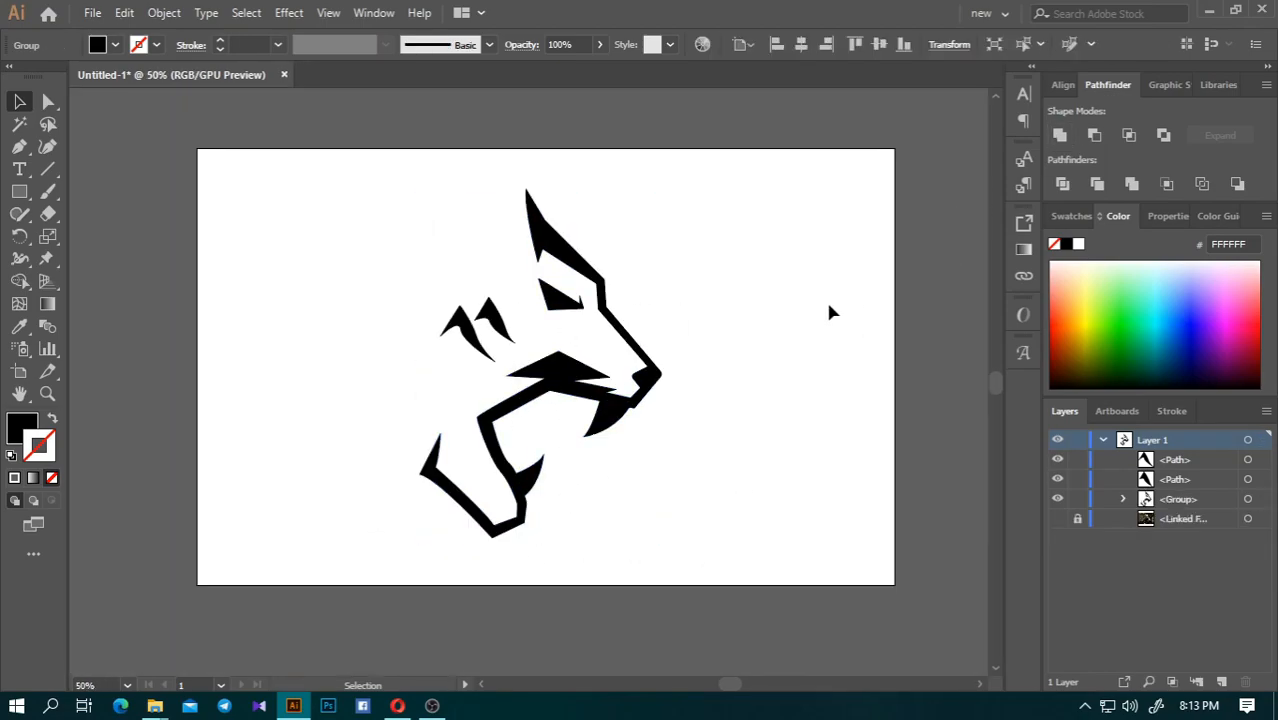
pyautogui.scroll(5, 514, 528)
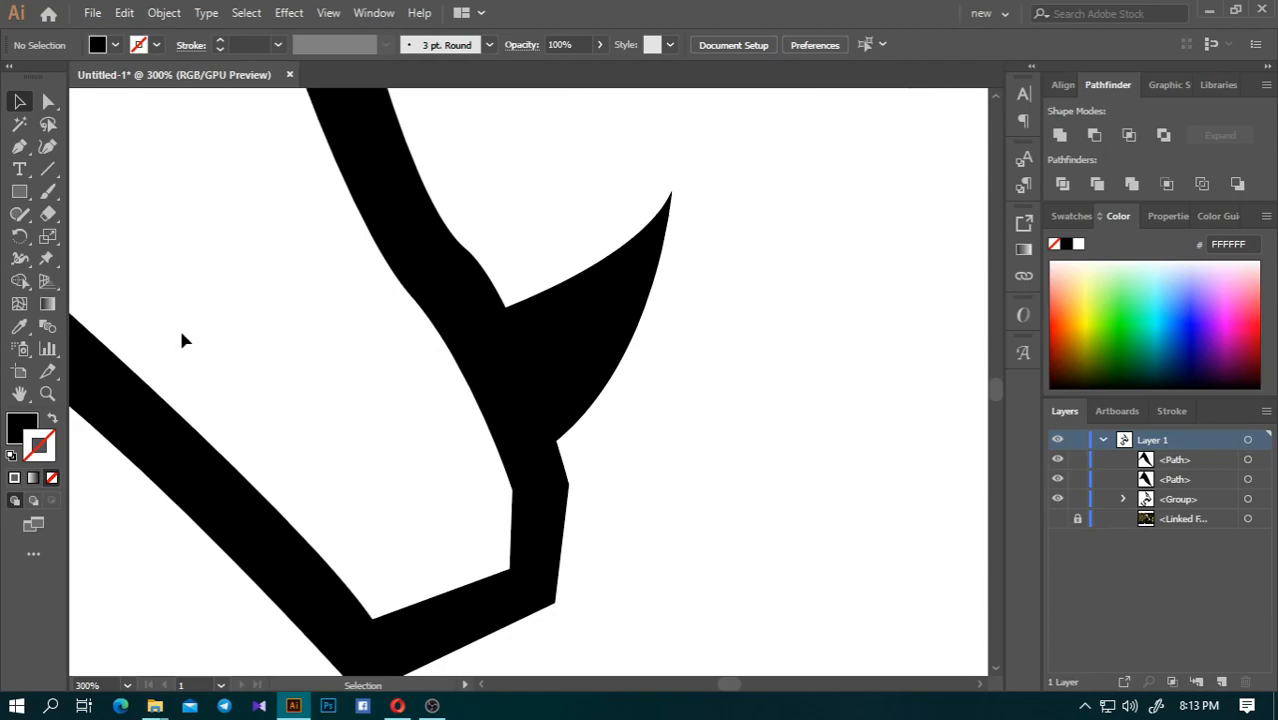
pyautogui.click(49, 103)
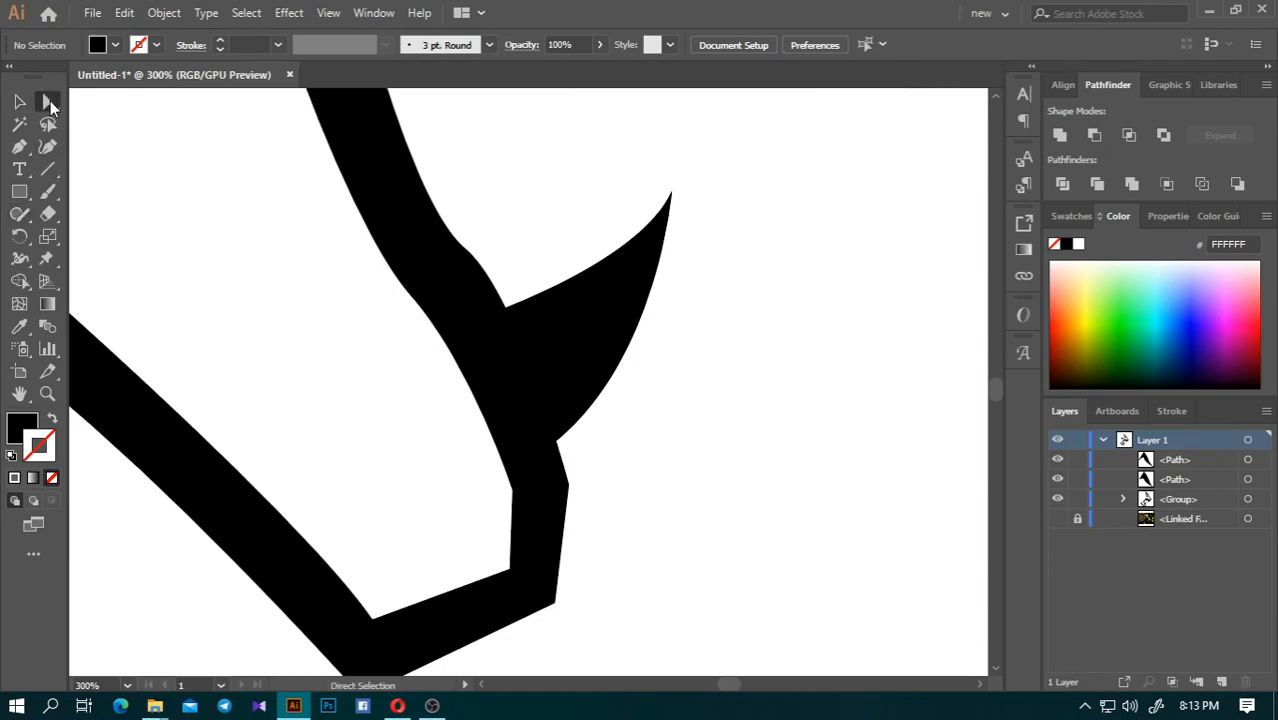
pyautogui.scroll(-6, 716, 484)
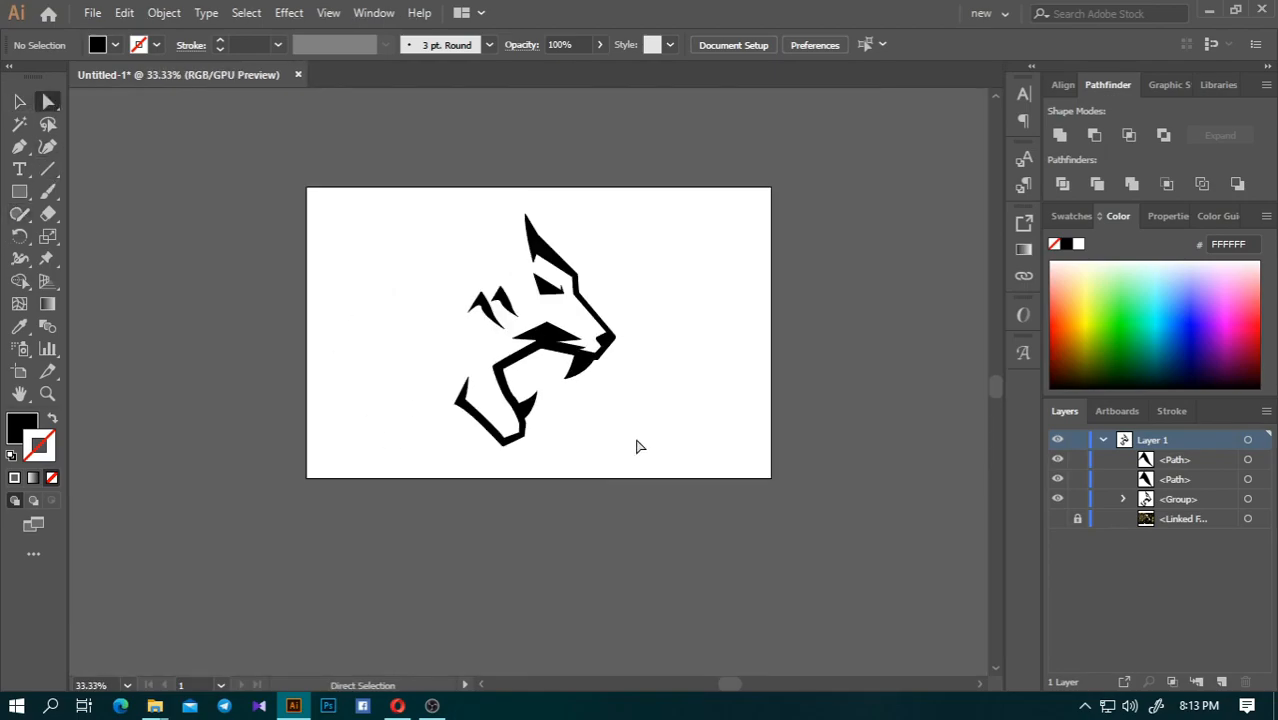
pyautogui.click(19, 101)
pyautogui.scroll(1, 847, 429)
pyautogui.moveTo(608, 245); pyautogui.dragTo(755, 330)
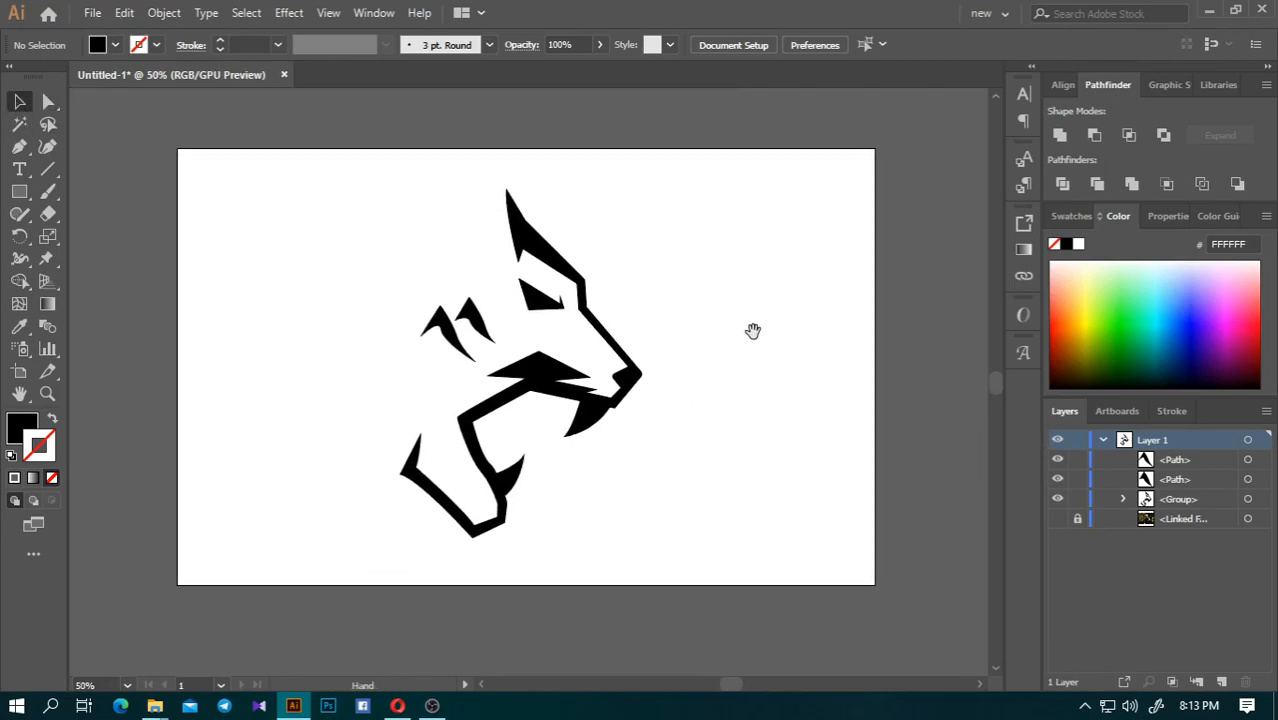
pyautogui.click(446, 332)
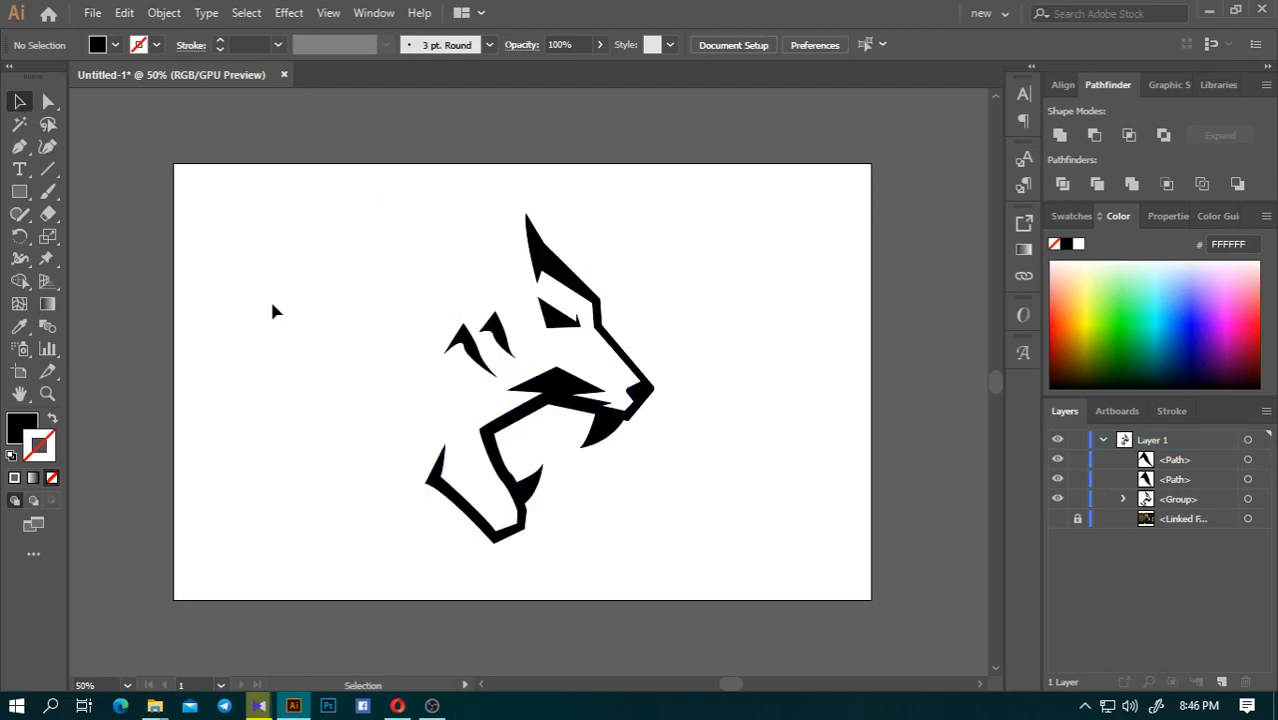
# - Scale the whole tiger head down proportionally, leaving free space beneath it for a name
pyautogui.moveTo(369, 208); pyautogui.dragTo(785, 545)
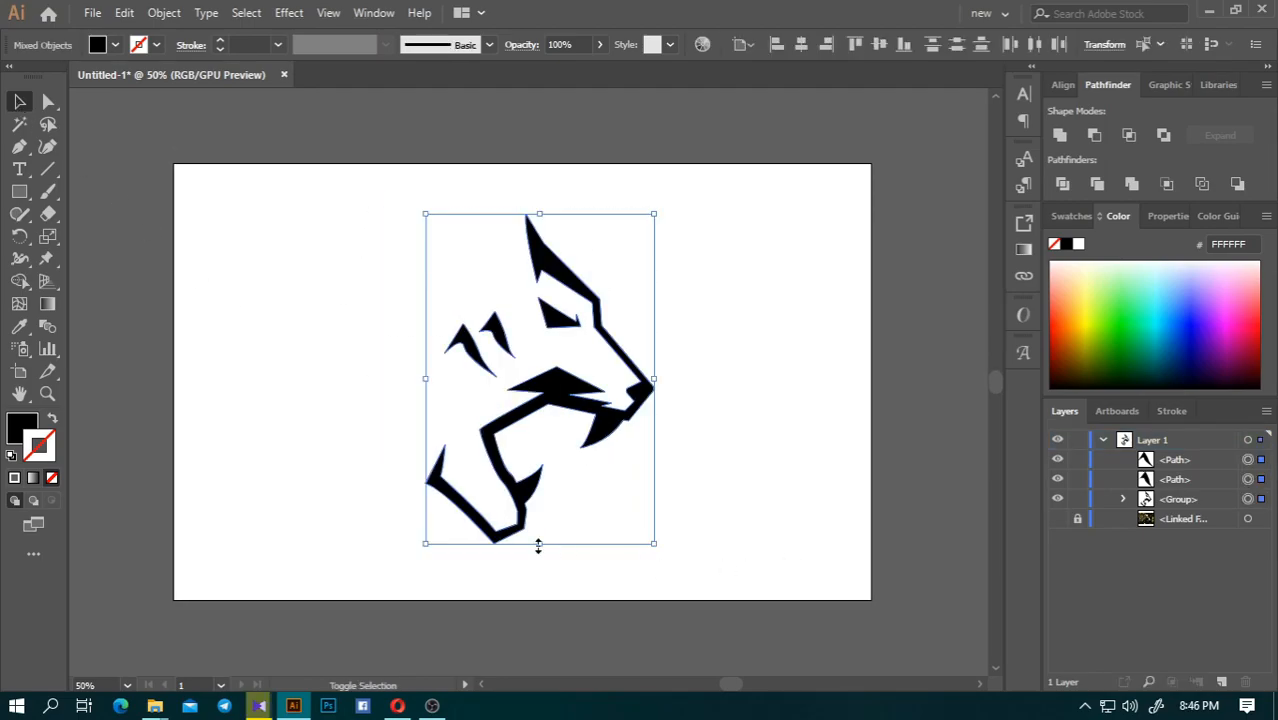
pyautogui.moveTo(538, 543); pyautogui.dragTo(541, 473)
pyautogui.moveTo(540, 517); pyautogui.dragTo(540, 468)
pyautogui.hotkey('ctrl', 'z')
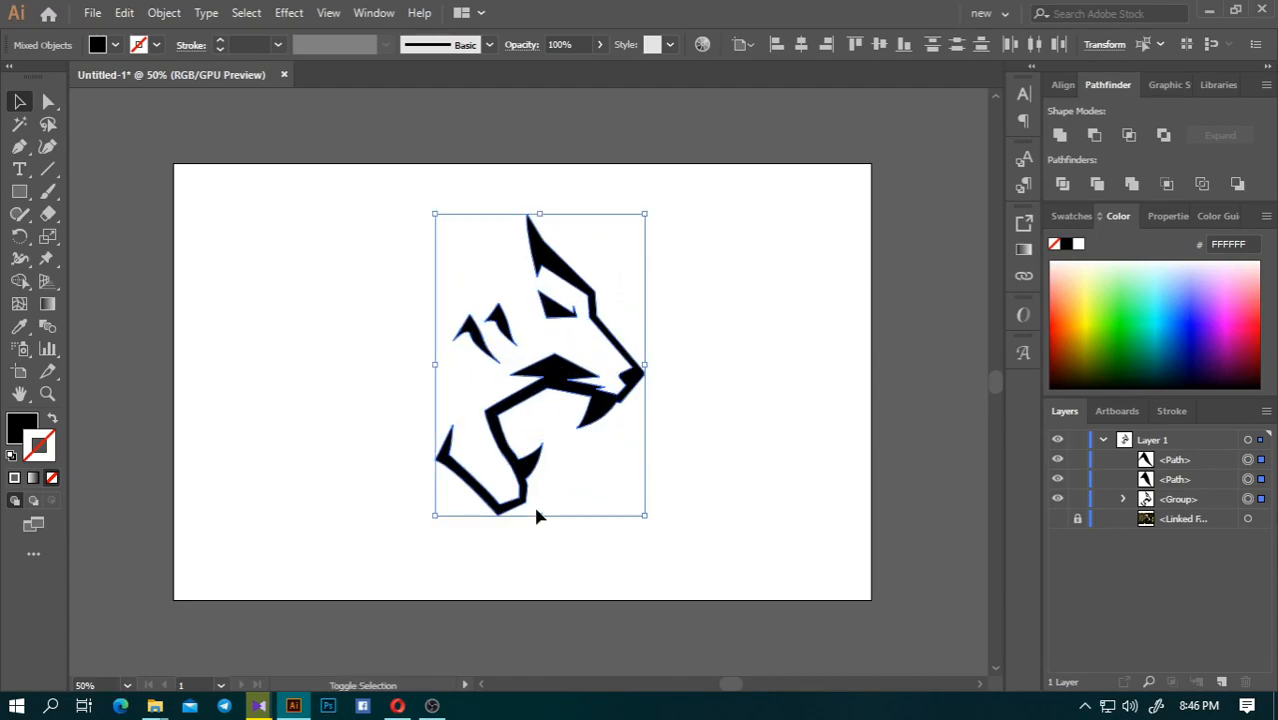
pyautogui.moveTo(537, 514); pyautogui.dragTo(540, 457)
pyautogui.click(362, 408)
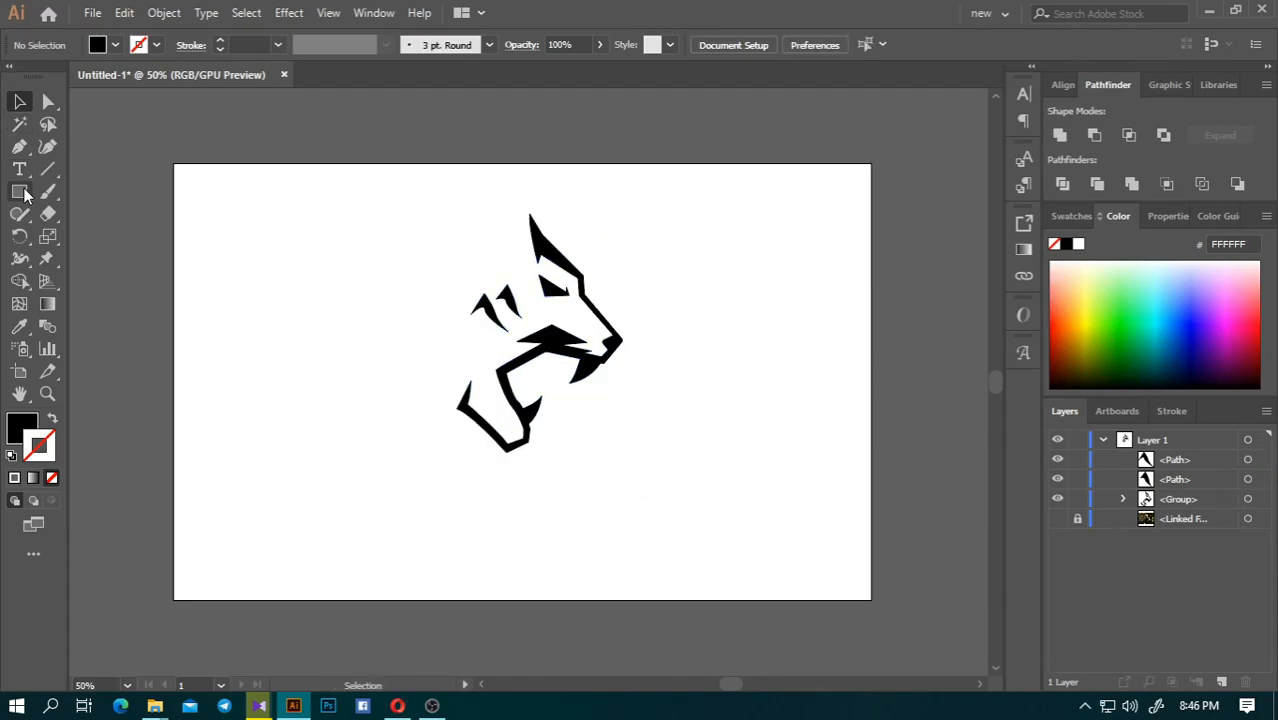
# - Add the text "Exorion", enlarge it to 159.71 pt and place it beneath the head
pyautogui.press('t')
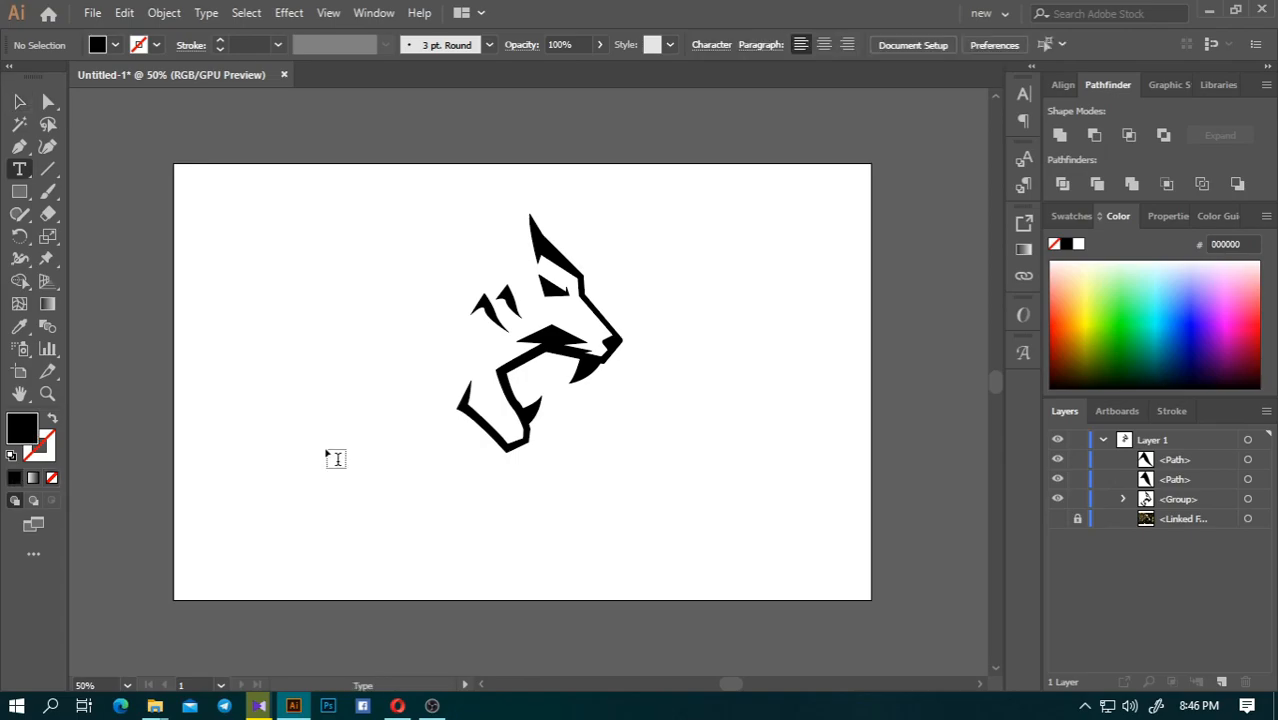
pyautogui.click(328, 452)
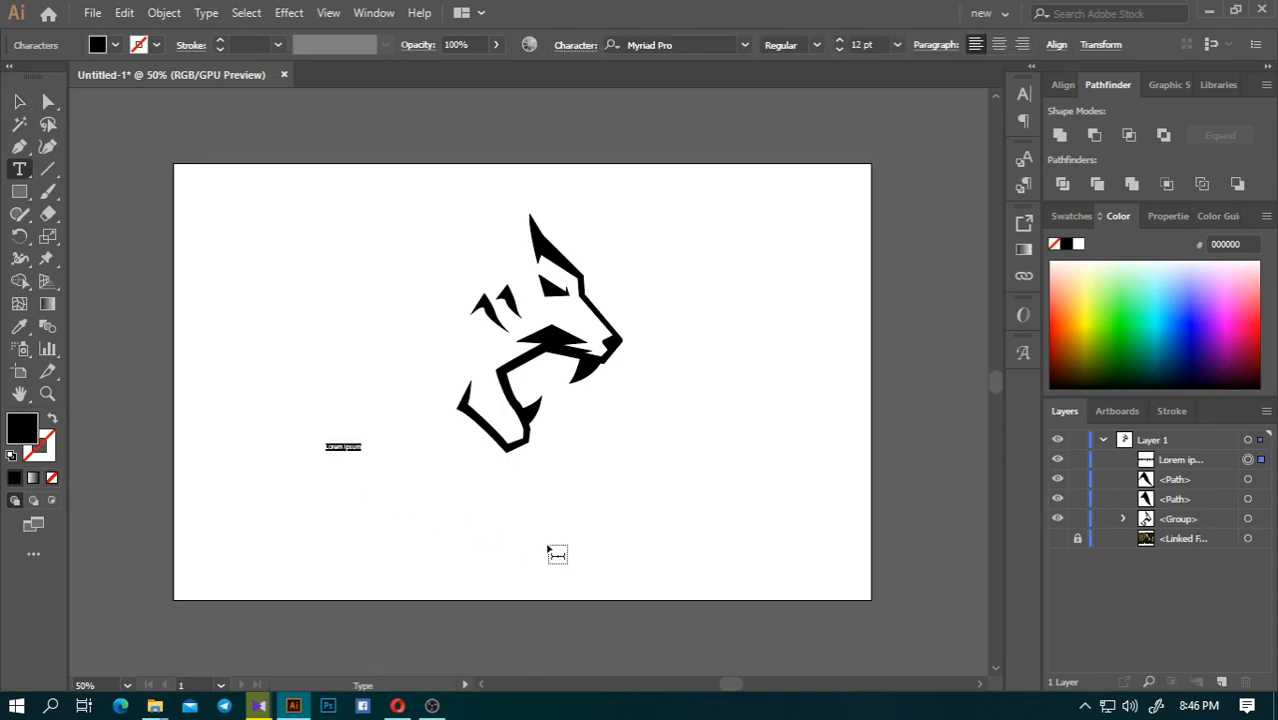
pyautogui.write('E')
pyautogui.click(19, 101)
pyautogui.moveTo(352, 437); pyautogui.dragTo(786, 258)
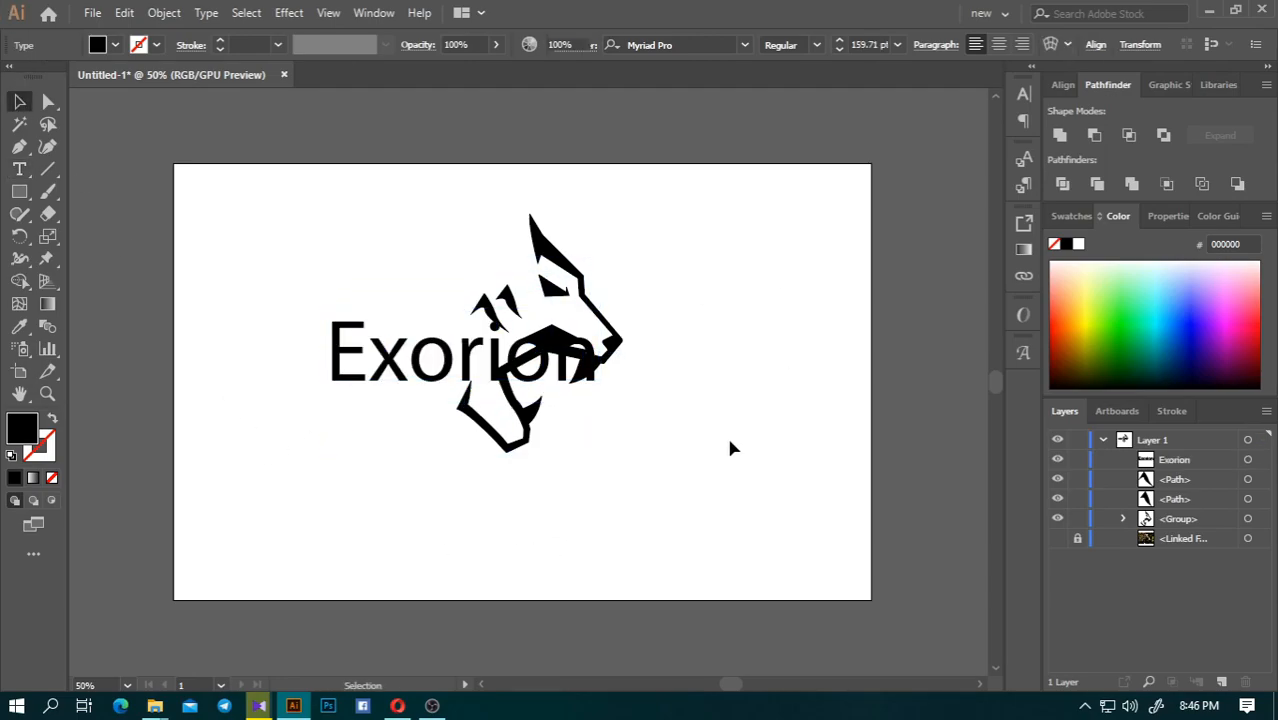
pyautogui.click(762, 445)
pyautogui.moveTo(443, 365); pyautogui.dragTo(532, 493)
pyautogui.click(725, 479)
# - Set the font of the Exorion text to Elemental End
pyautogui.click(622, 513)
pyautogui.click(745, 47)
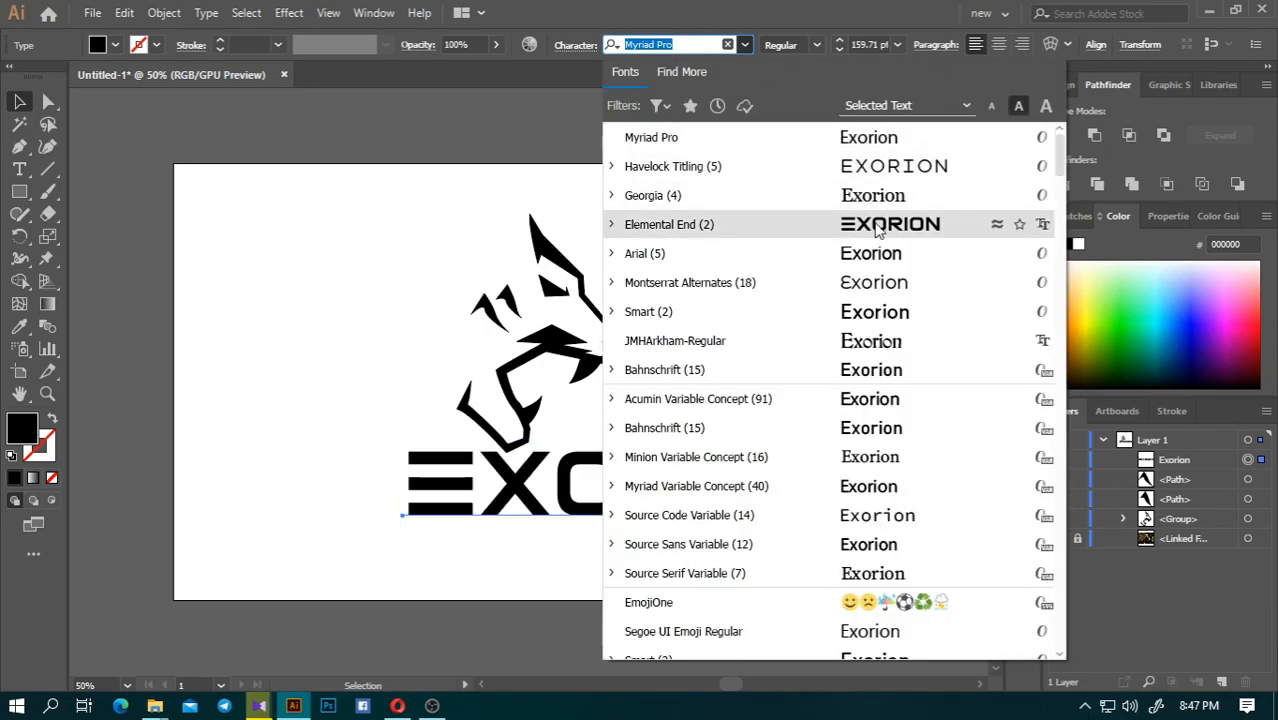
pyautogui.click(877, 229)
pyautogui.click(705, 573)
pyautogui.click(868, 484)
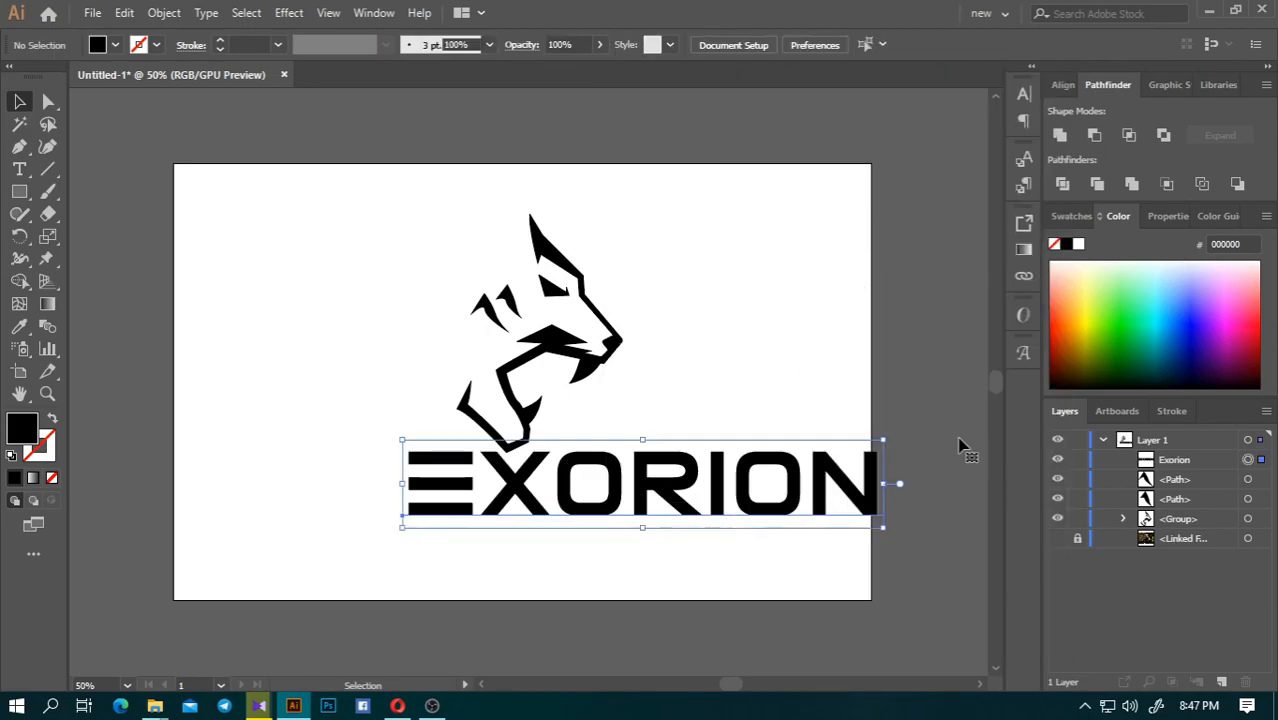
# - Scale the Exorion name down proportionally and position it under the head
pyautogui.moveTo(885, 440); pyautogui.dragTo(693, 471)
pyautogui.click(775, 369)
pyautogui.moveTo(572, 508); pyautogui.dragTo(554, 508)
pyautogui.click(766, 410)
pyautogui.scroll(1, 602, 480)
pyautogui.click(600, 508)
pyautogui.click(311, 152)
# - Group the head shapes and centre the group and the Exorion name horizontally on the artboard
pyautogui.moveTo(337, 134); pyautogui.dragTo(715, 462)
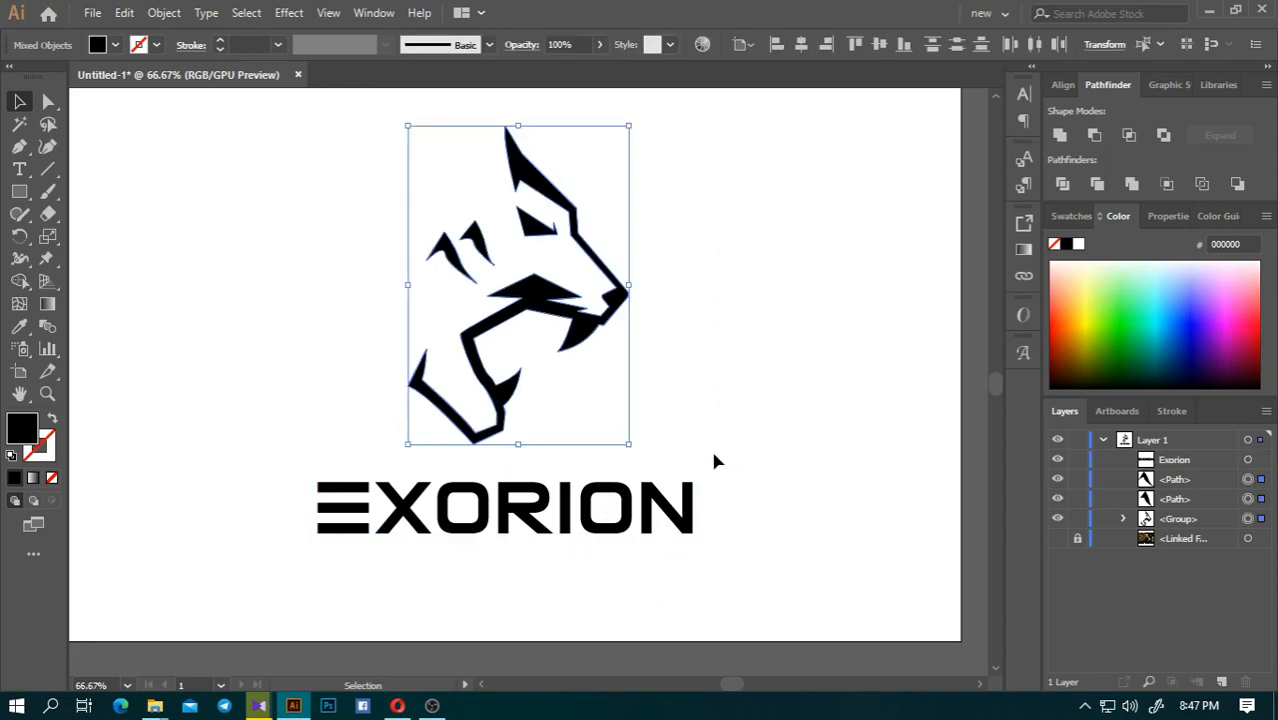
pyautogui.hotkey('ctrl', 'g')
pyautogui.click(705, 261)
pyautogui.hotkey('ctrl', 'a')
pyautogui.click(1063, 84)
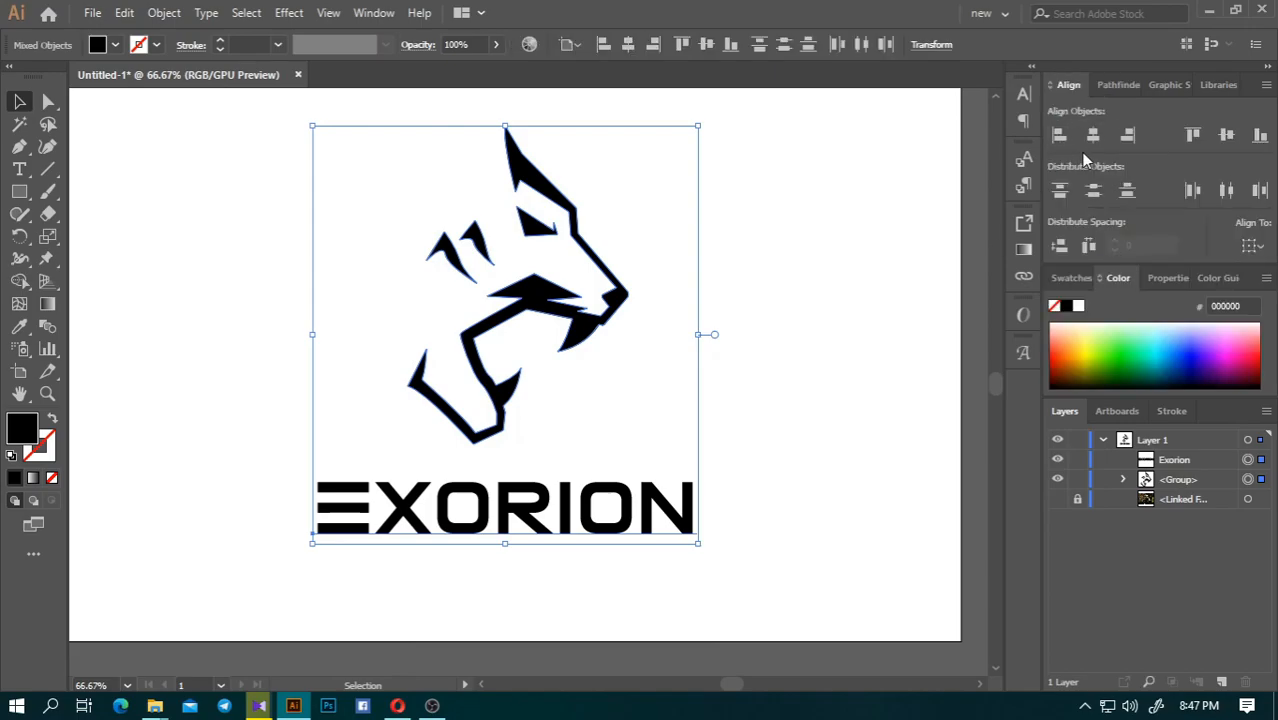
pyautogui.click(1093, 134)
pyautogui.click(712, 327)
pyautogui.scroll(-2, 728, 364)
pyautogui.scroll(1, 703, 362)
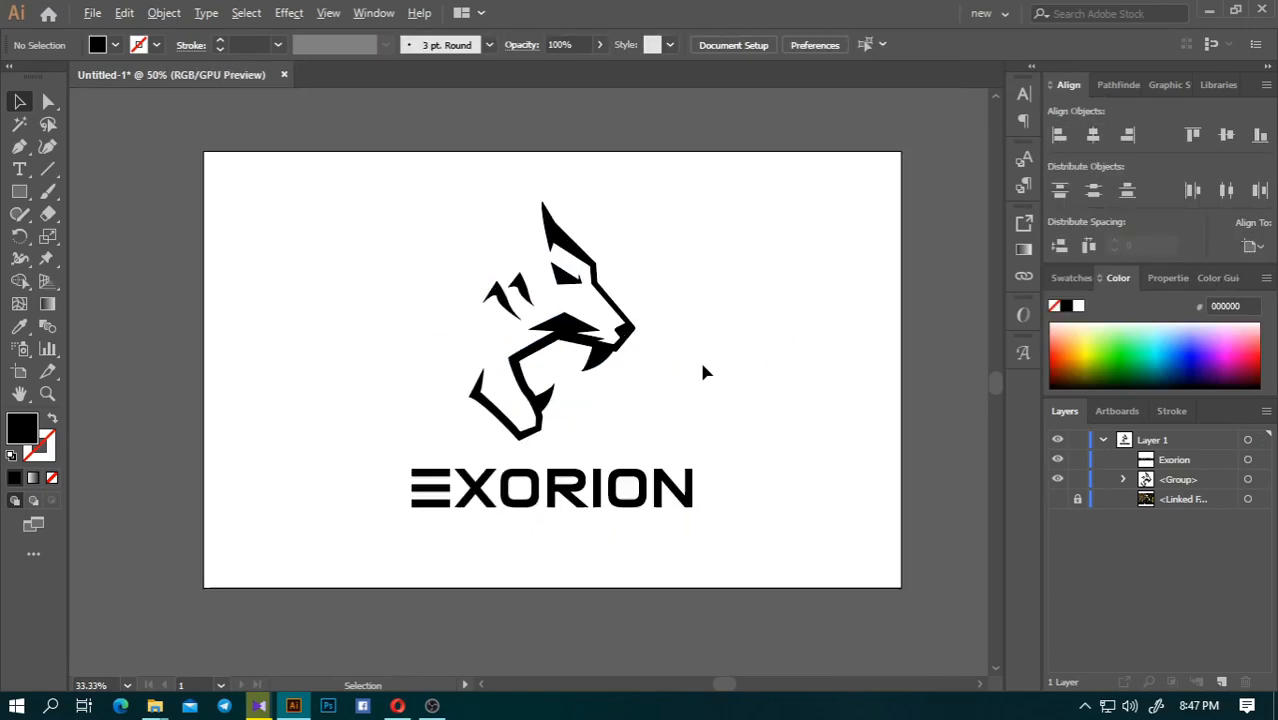
# - Duplicate the head with its name and arrange the two logos side by side on the artboard
pyautogui.click(627, 498)
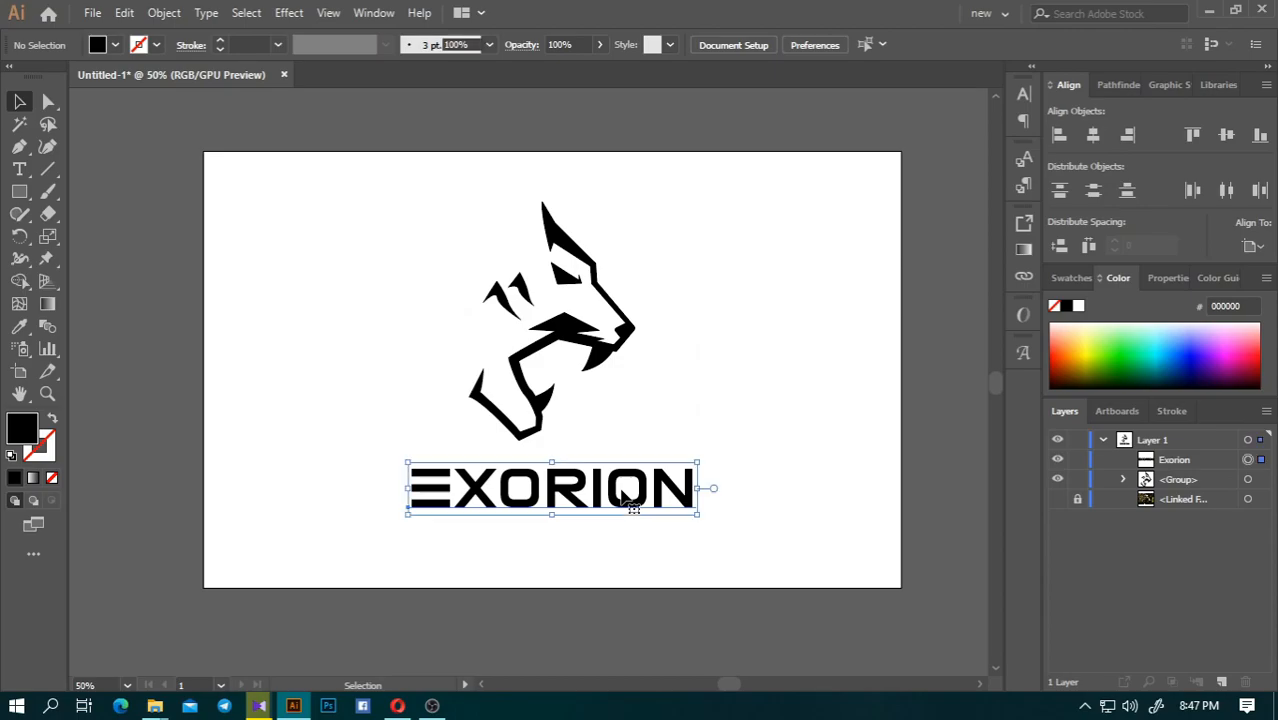
pyautogui.moveTo(414, 200); pyautogui.dragTo(712, 587)
pyautogui.moveTo(600, 494); pyautogui.dragTo(801, 512)
pyautogui.click(793, 551)
# - Scale the second logo's name down to 69.83 pt
pyautogui.click(838, 498)
pyautogui.moveTo(888, 511); pyautogui.dragTo(799, 490)
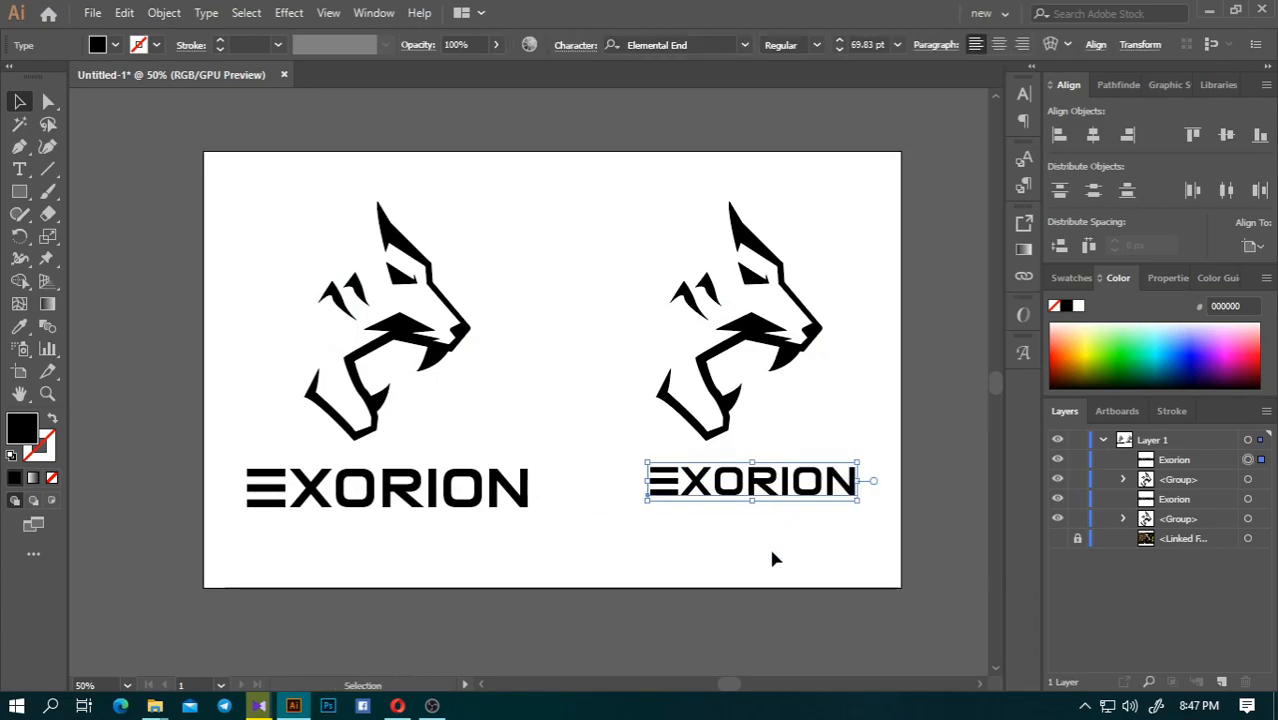
pyautogui.click(773, 556)
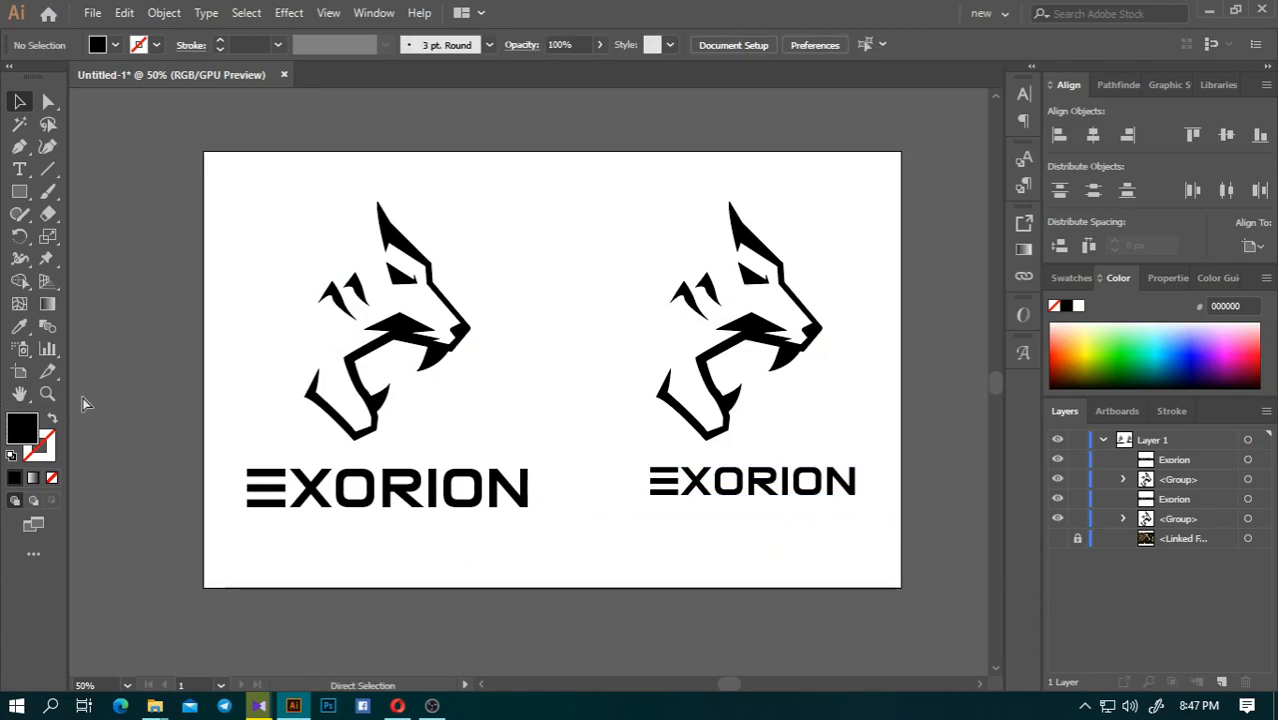
# - Place a vertical guide at the rear edge of the second head's lower jaw and align the name's start to it
pyautogui.hotkey('ctrl', 'r')
pyautogui.moveTo(77, 410); pyautogui.dragTo(658, 397)
pyautogui.moveTo(690, 484); pyautogui.dragTo(654, 490)
pyautogui.click(845, 410)
pyautogui.moveTo(859, 362); pyautogui.dragTo(756, 402)
pyautogui.scroll(2, 672, 457)
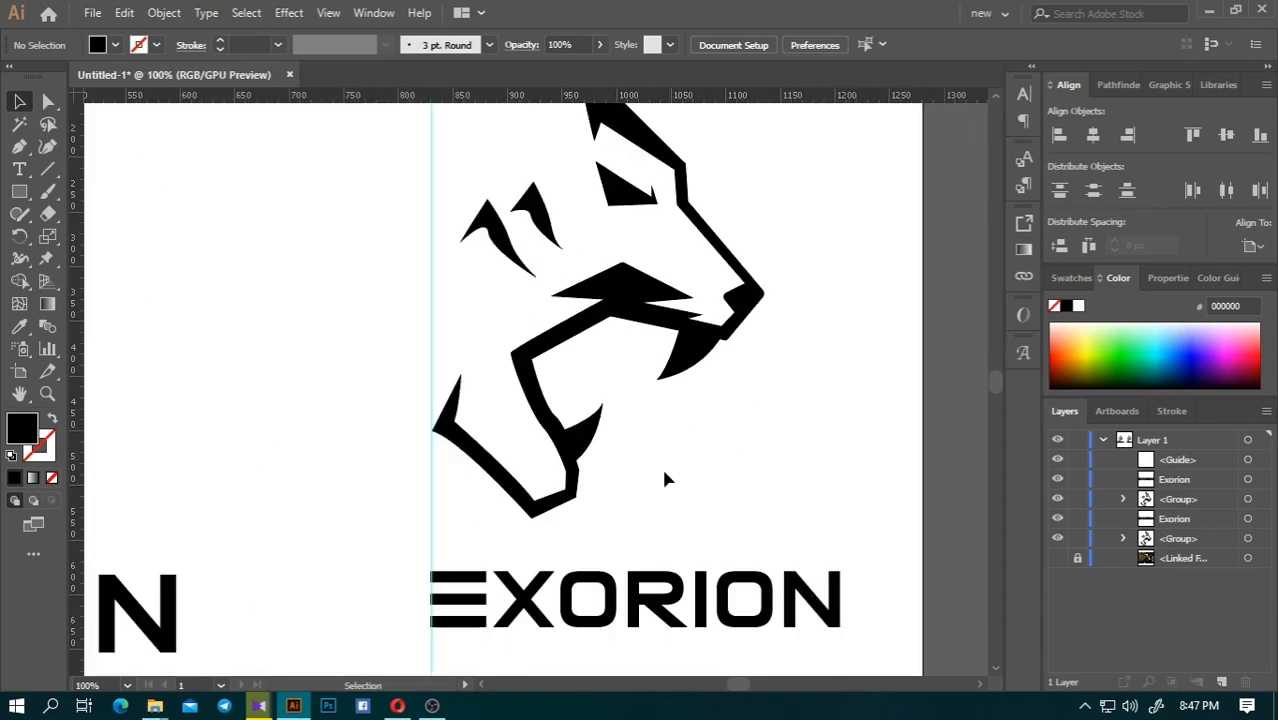
# - Delete the vertical guide beside the second logo
pyautogui.moveTo(616, 616); pyautogui.dragTo(754, 604)
pyautogui.click(744, 483)
pyautogui.scroll(-2, 744, 483)
pyautogui.scroll(-1, 769, 462)
pyautogui.press('Delete')
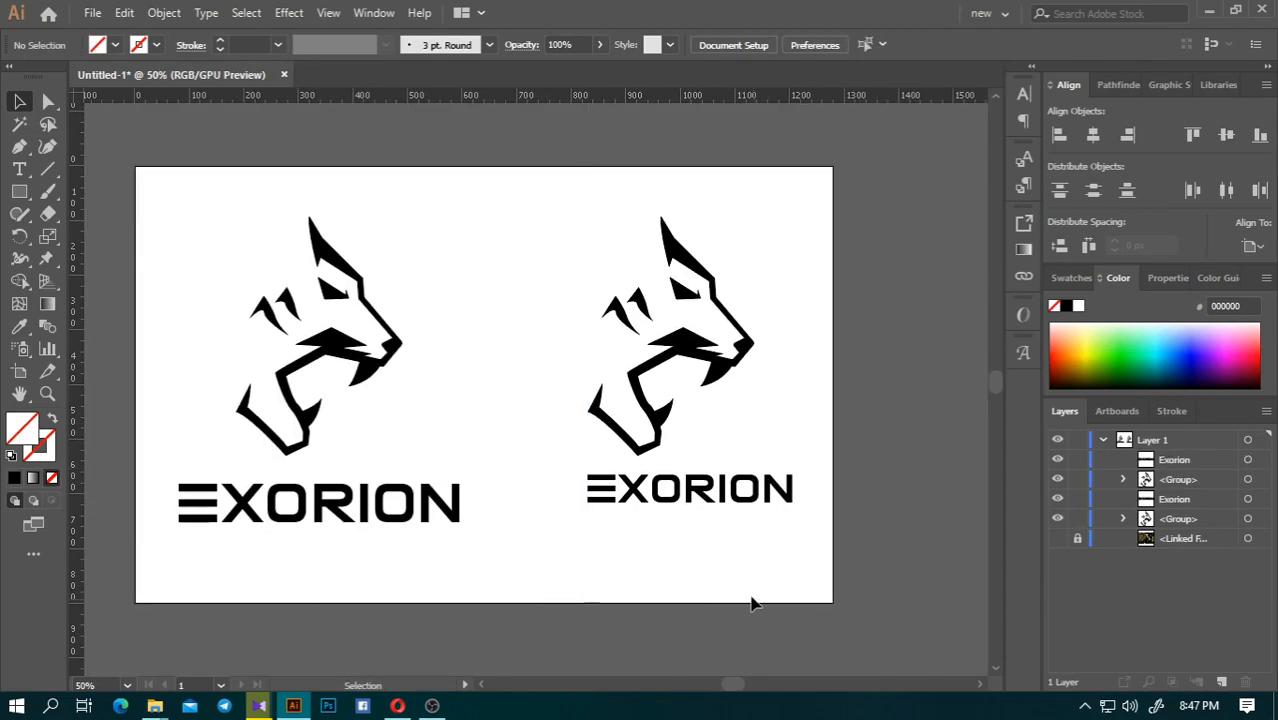
pyautogui.click(699, 487)
pyautogui.click(710, 576)
pyautogui.scroll(-2, 712, 576)
pyautogui.scroll(2, 715, 574)
pyautogui.moveTo(762, 528); pyautogui.dragTo(772, 517)
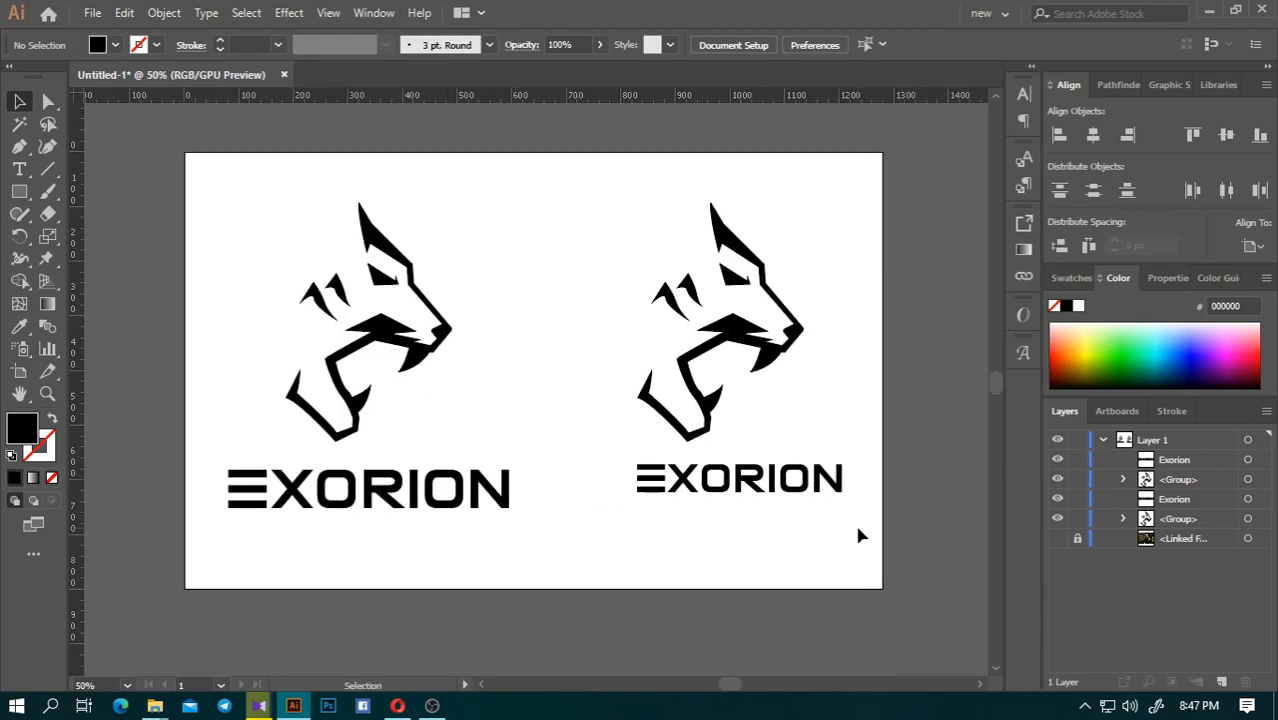
# - Try a smaller size of 56.37 pt for the second logo's name and undo it
pyautogui.click(823, 489)
pyautogui.moveTo(862, 479); pyautogui.dragTo(805, 478)
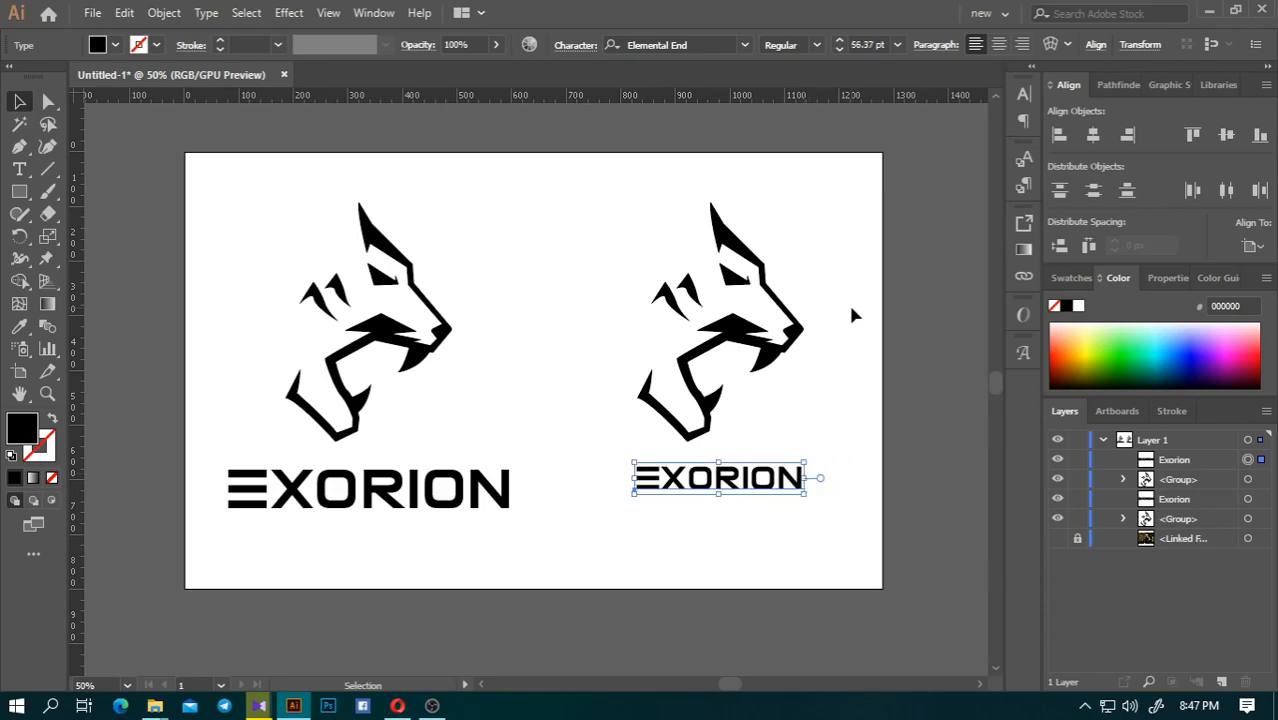
pyautogui.click(866, 343)
pyautogui.hotkey('ctrl', 'z')
# - Examine the two logo versions side by side, comparing the size and alignment of their names at different zoom levels
pyautogui.click(841, 356)
pyautogui.scroll(-1, 839, 362)
pyautogui.scroll(-1, 821, 384)
pyautogui.scroll(1, 815, 400)
pyautogui.moveTo(755, 438); pyautogui.dragTo(813, 448)
pyautogui.click(806, 469)
pyautogui.scroll(-1, 806, 469)
pyautogui.scroll(2, 803, 463)
pyautogui.click(837, 388)
pyautogui.scroll(3, 837, 388)
pyautogui.scroll(-1, 653, 491)
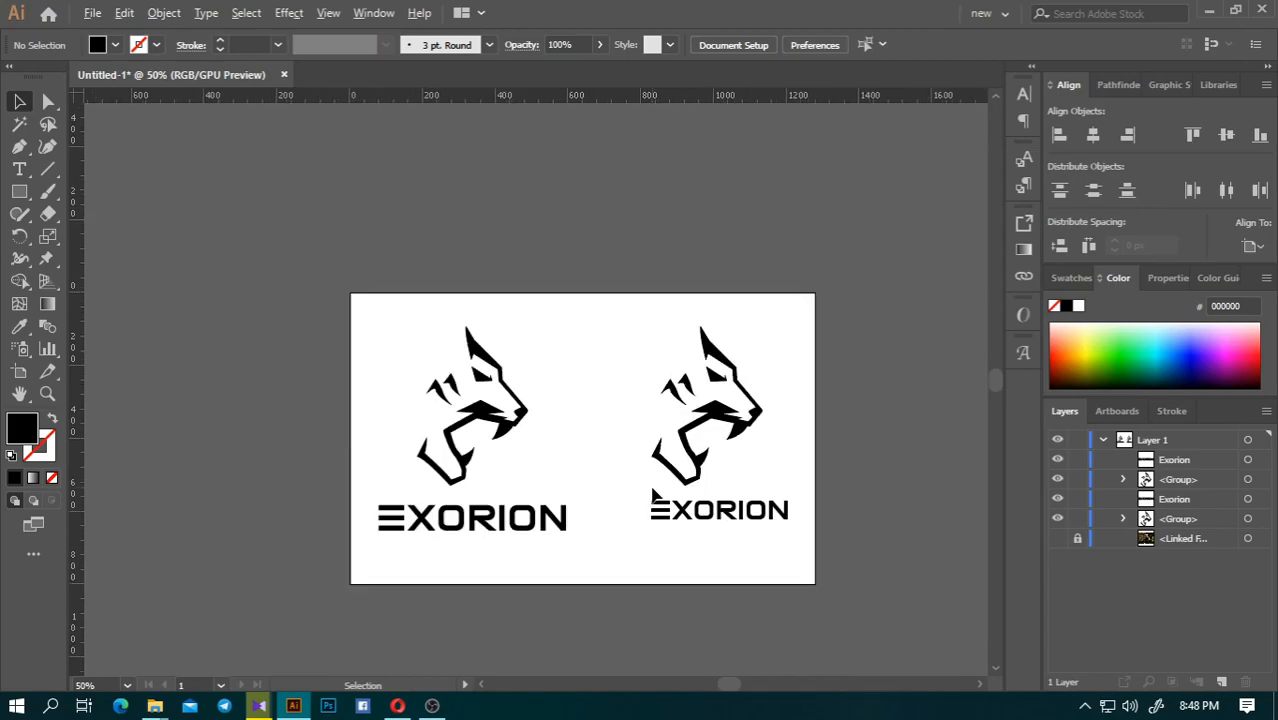
pyautogui.moveTo(792, 498); pyautogui.dragTo(740, 444)
pyautogui.scroll(2, 612, 402)
pyautogui.scroll(-1, 646, 426)
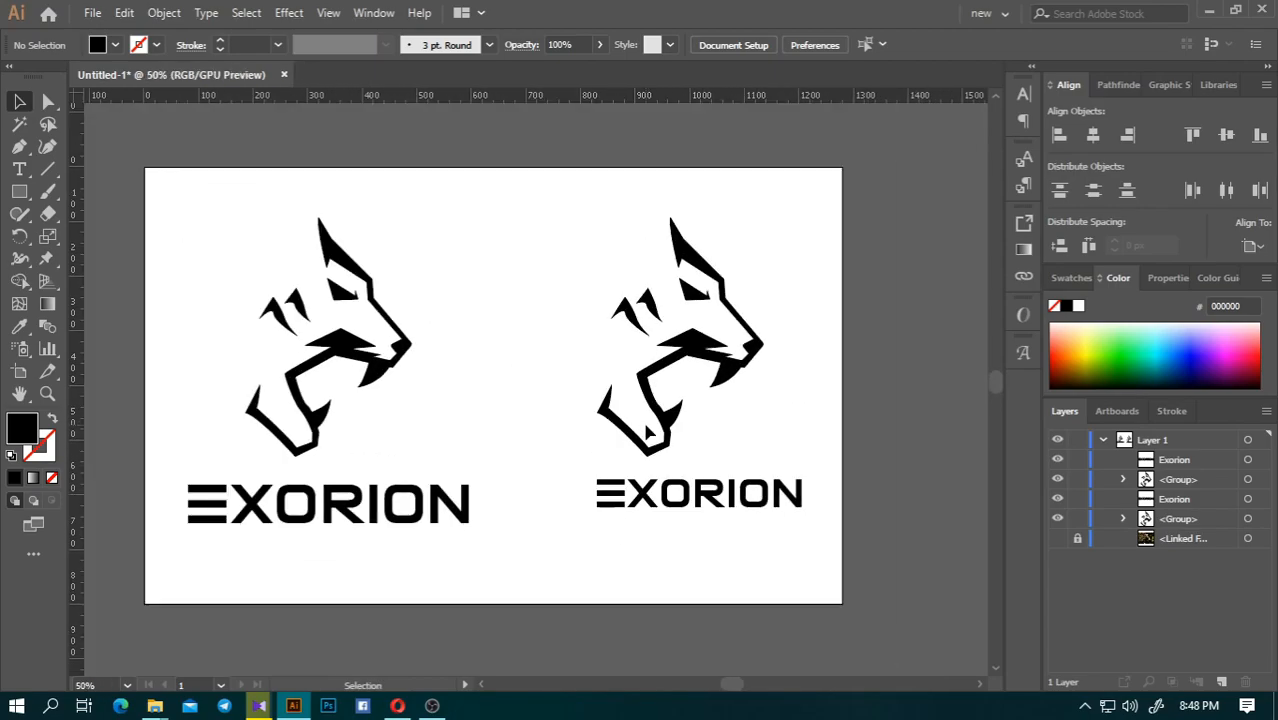
# - Scale down the first logo, the tiger head together with its name, beside the second version
pyautogui.moveTo(148, 247); pyautogui.dragTo(243, 466)
pyautogui.scroll(-3, 527, 502)
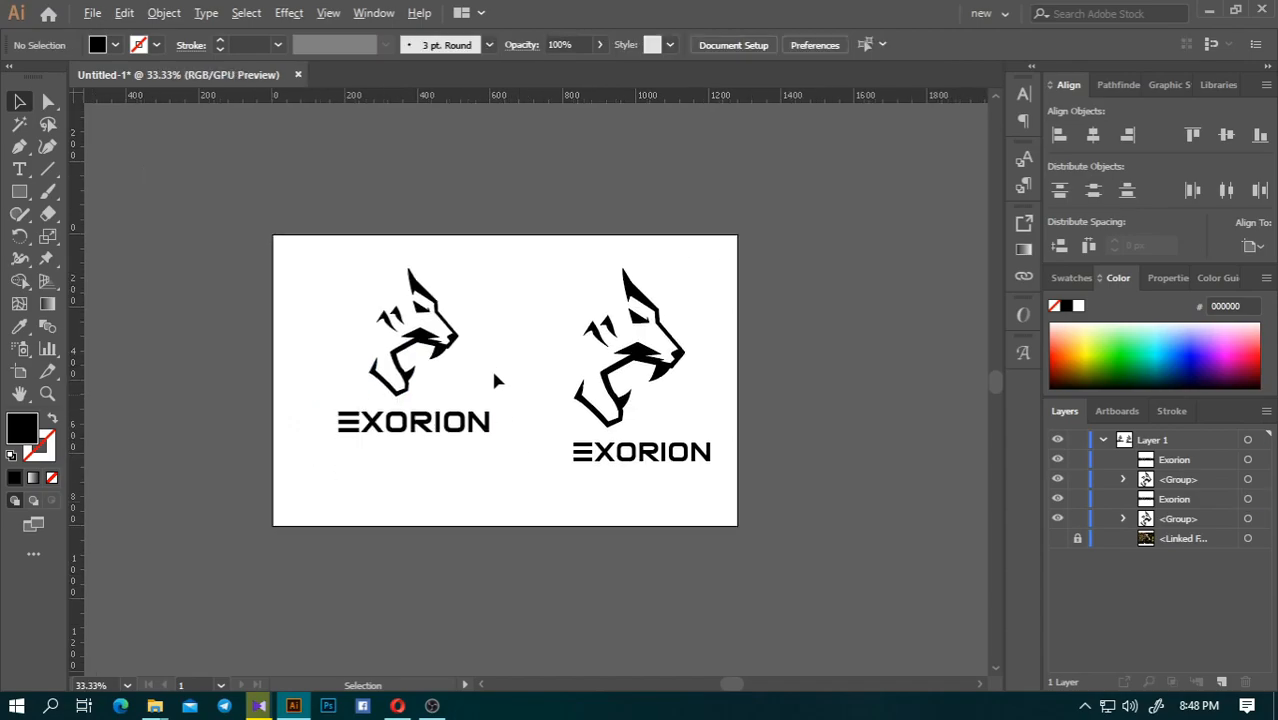
pyautogui.scroll(1, 490, 362)
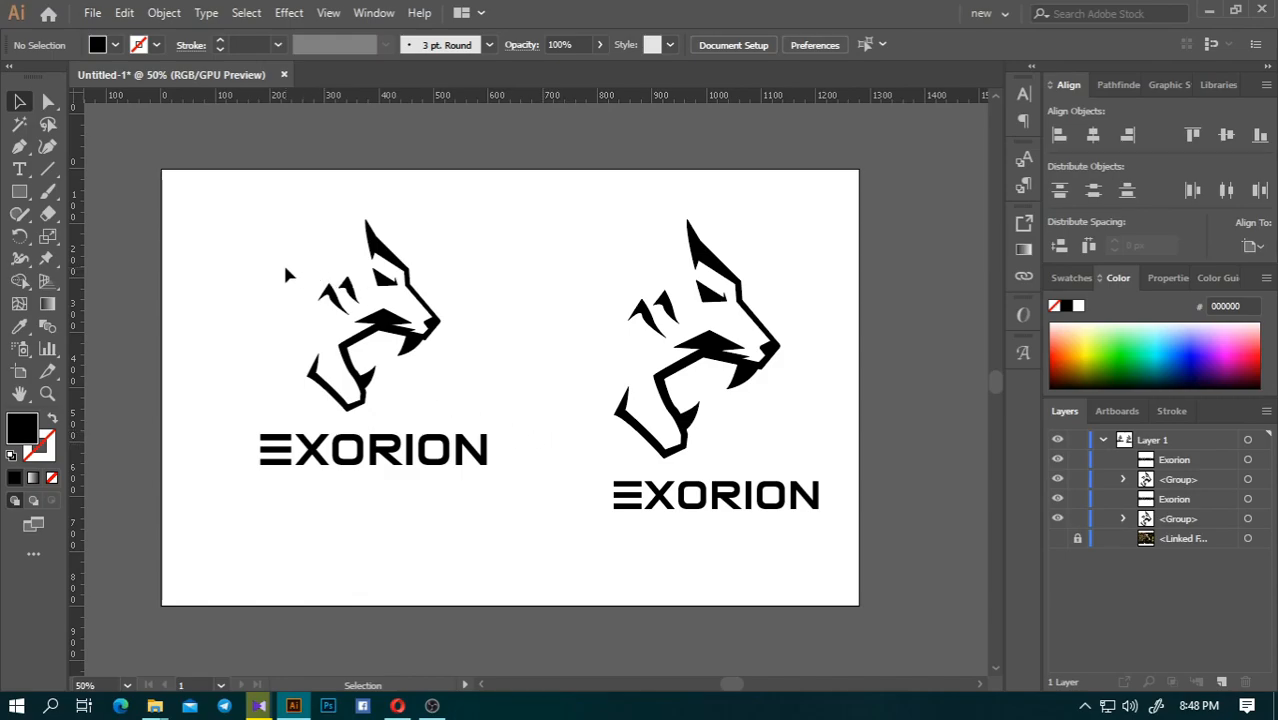
# - Move the first logo and its name off the artboard, leaving only the second version on it
pyautogui.scroll(-2, 442, 479)
pyautogui.moveTo(225, 286); pyautogui.dragTo(850, 424)
pyautogui.click(739, 512)
# - Move the second logo and its name into the white area's left half and lower them to about mid-height of the artboard
pyautogui.scroll(2, 394, 462)
pyautogui.moveTo(530, 377); pyautogui.dragTo(765, 571)
pyautogui.moveTo(690, 527); pyautogui.dragTo(413, 538)
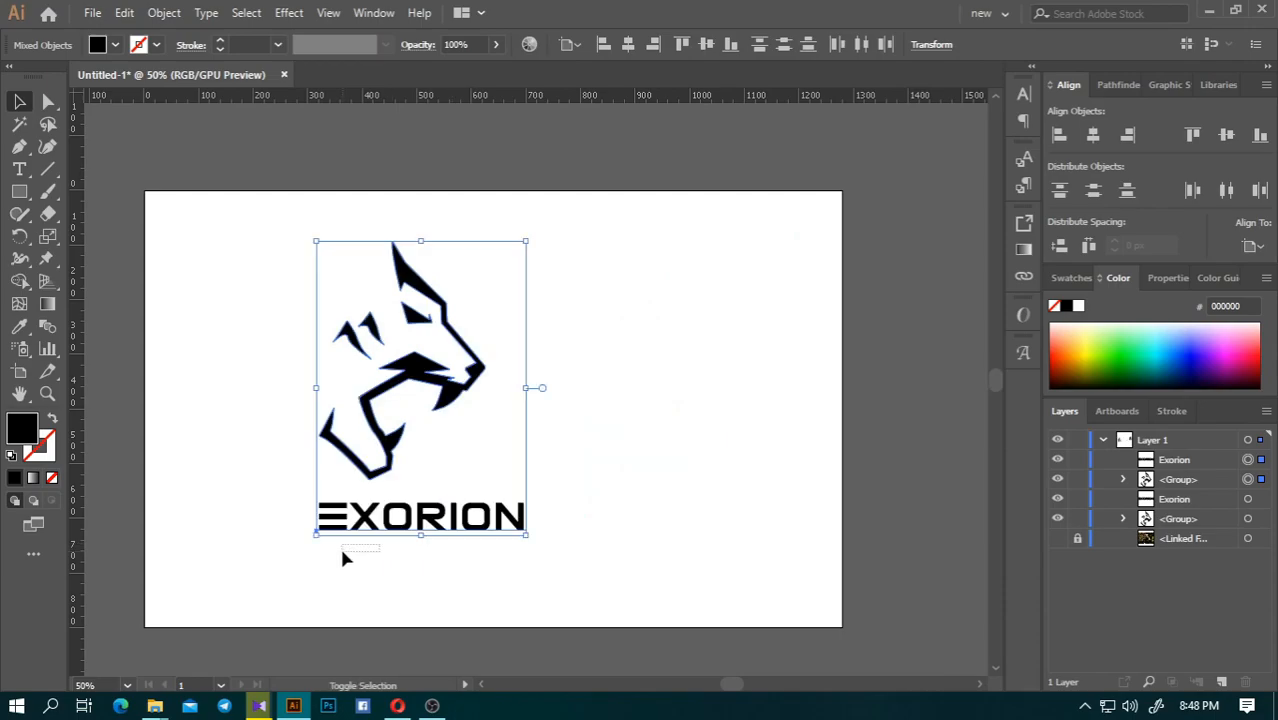
pyautogui.click(339, 547)
pyautogui.moveTo(248, 333); pyautogui.dragTo(618, 626)
pyautogui.moveTo(442, 536); pyautogui.dragTo(341, 540)
pyautogui.click(512, 590)
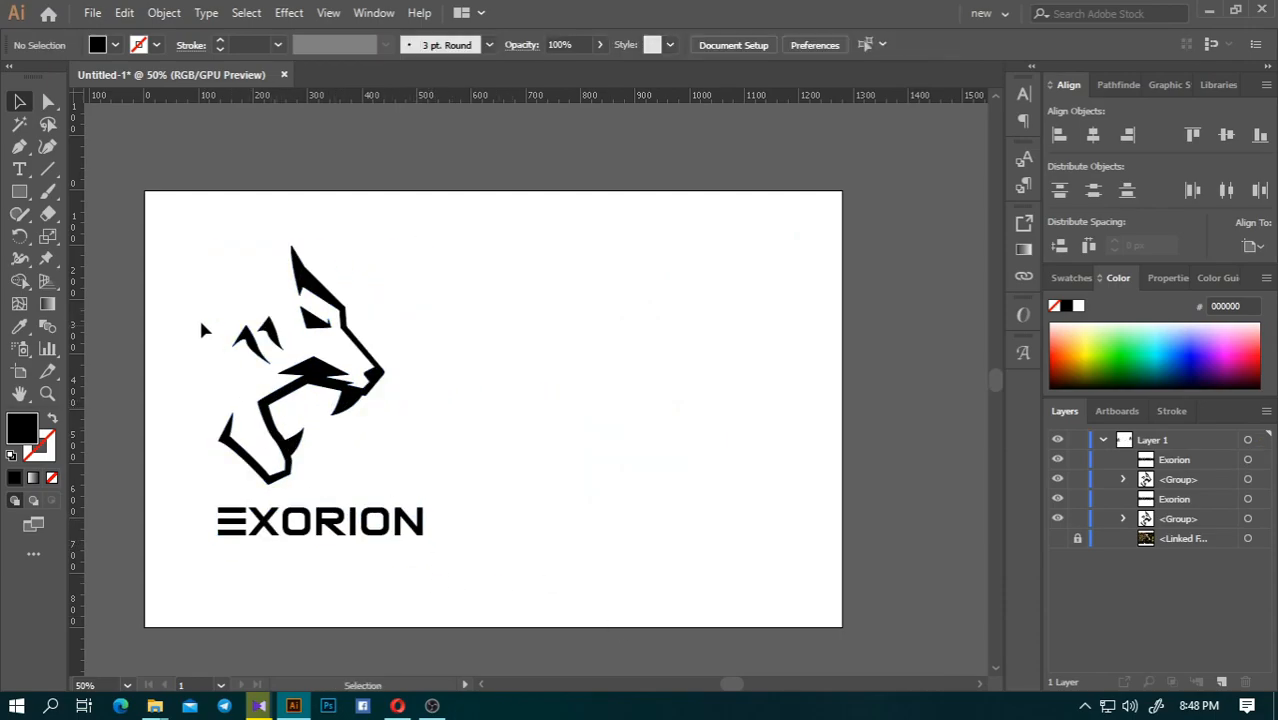
pyautogui.moveTo(206, 328); pyautogui.dragTo(392, 575)
pyautogui.moveTo(346, 530); pyautogui.dragTo(338, 547)
pyautogui.click(182, 450)
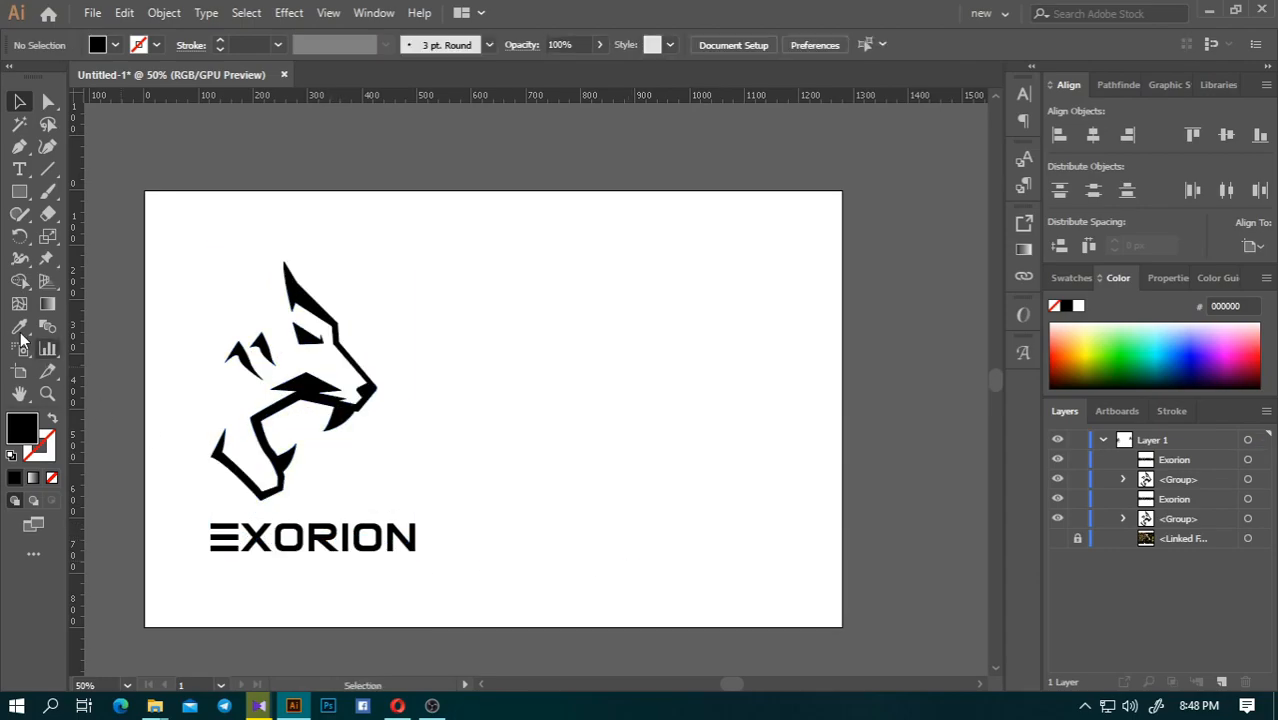
# - Draw a black rectangle covering the artboard's right half and adjust it to fit the artboard edges
pyautogui.click(19, 191)
pyautogui.moveTo(501, 191); pyautogui.dragTo(842, 627)
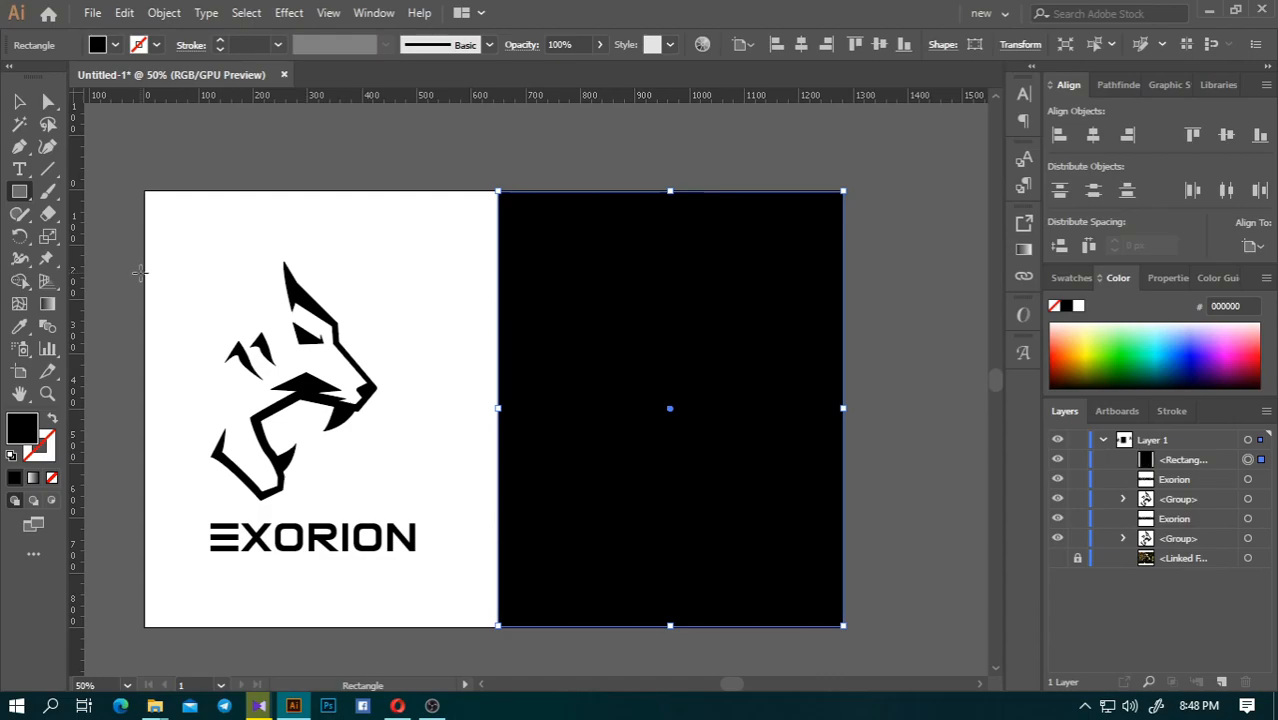
pyautogui.click(19, 101)
pyautogui.moveTo(700, 428)
pyautogui.mouseDown()
pyautogui.moveTo(670, 433)
pyautogui.moveTo(697, 436)
pyautogui.mouseUp()
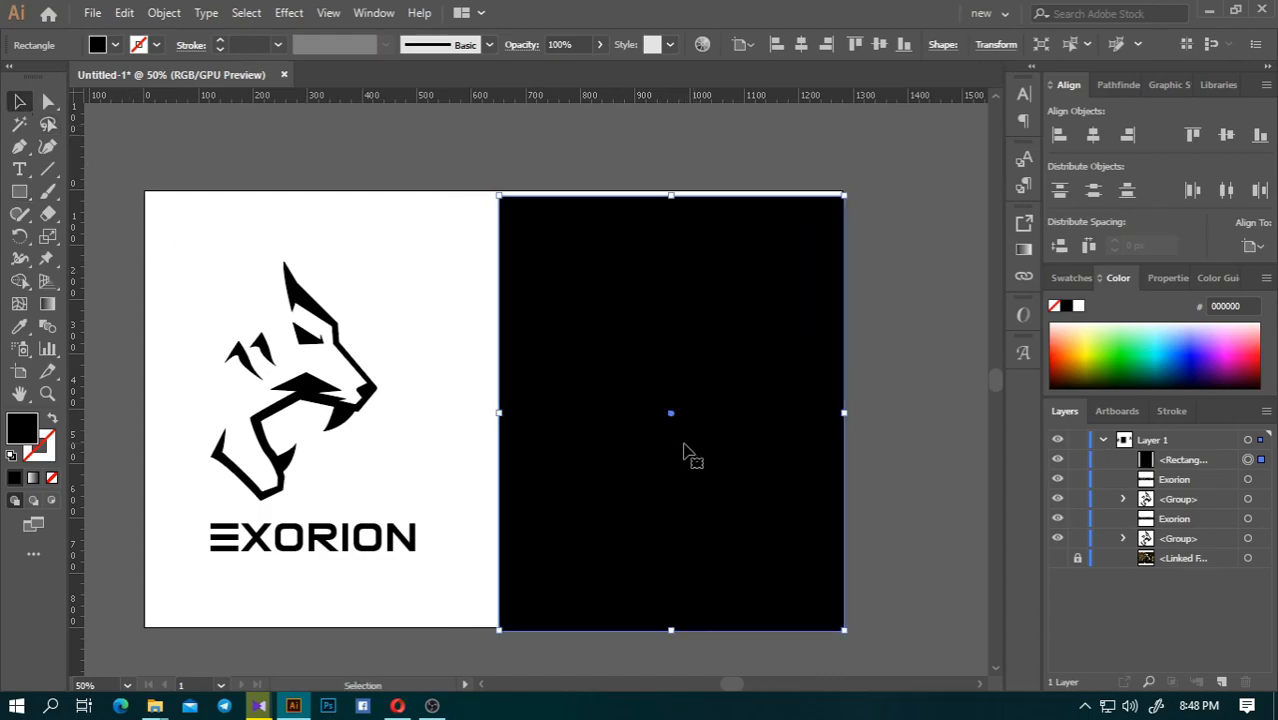
pyautogui.moveTo(498, 410)
pyautogui.mouseDown()
pyautogui.moveTo(145, 418)
pyautogui.moveTo(498, 419)
pyautogui.mouseUp()
pyautogui.click(605, 120)
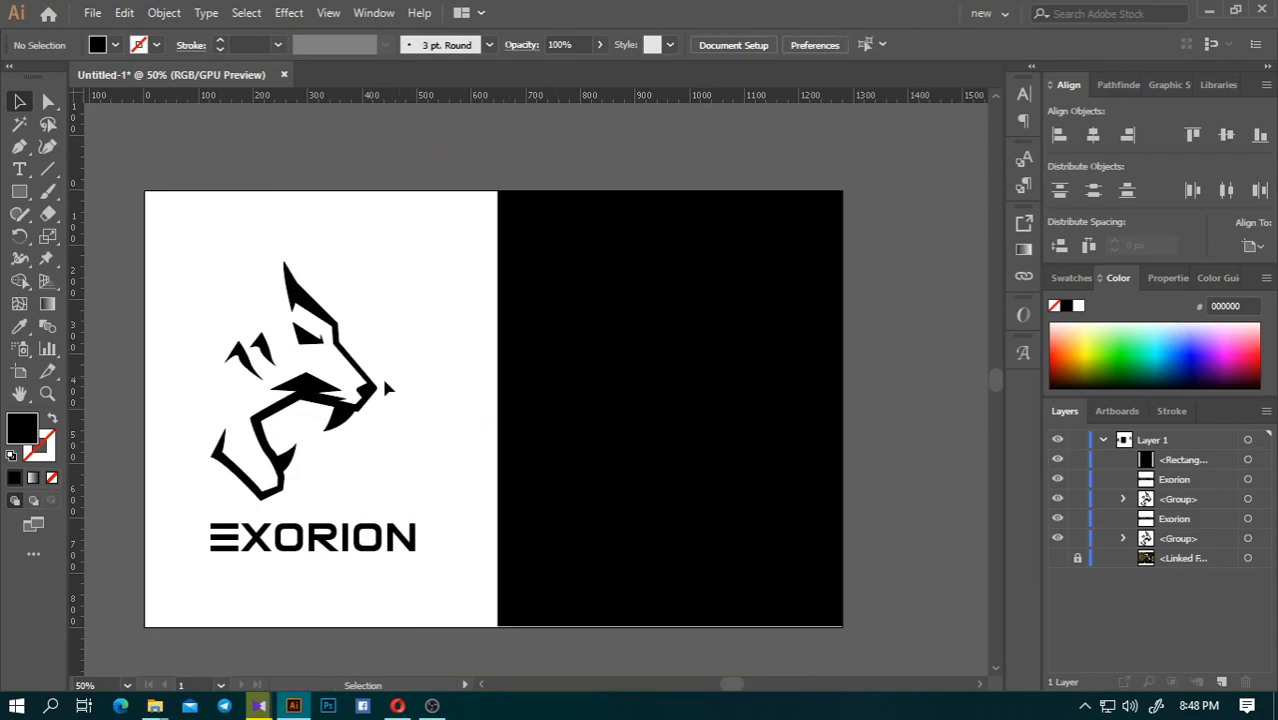
# - Shift the logo and name slightly right, copy them onto the black half, and bring the copy to the front
pyautogui.click(300, 392)
pyautogui.moveTo(197, 296); pyautogui.dragTo(726, 542)
pyautogui.rightClick(724, 541)
pyautogui.moveTo(773, 443)
pyautogui.click(960, 443)
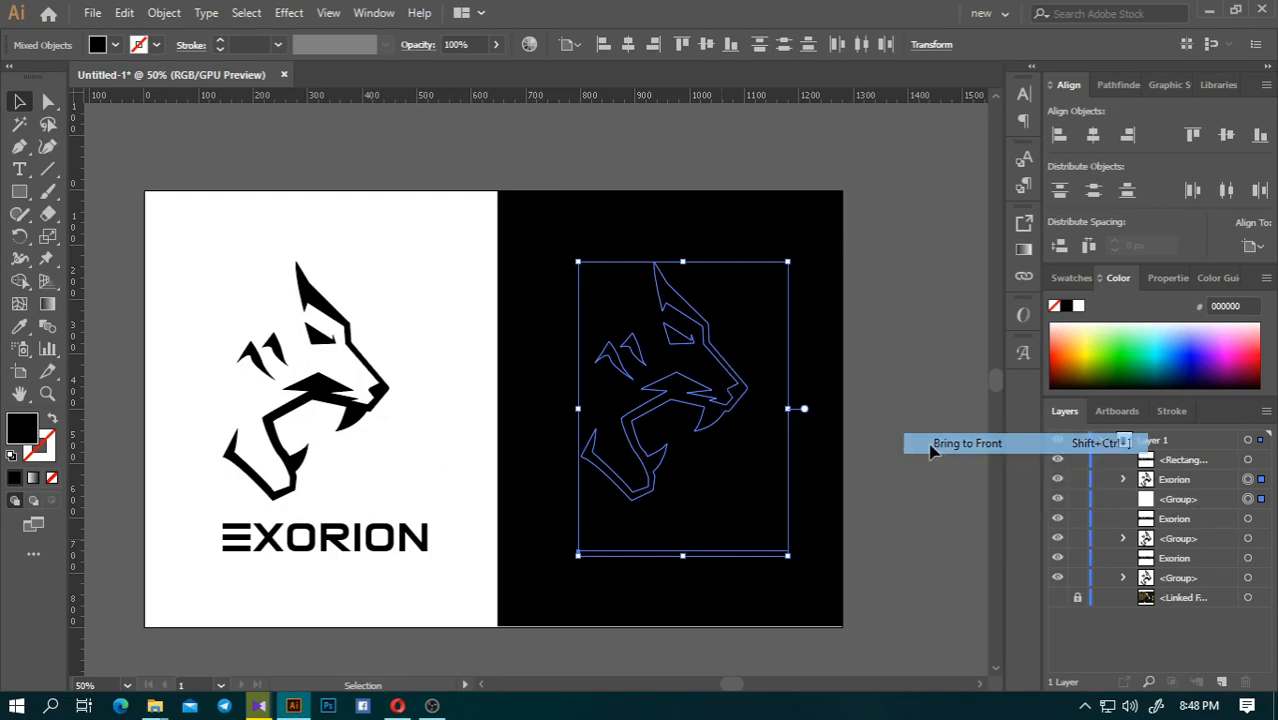
# - Recolour the copied logo and name white by sampling the white background with the Eyedropper, and deselect them
pyautogui.click(19, 327)
pyautogui.click(354, 242)
pyautogui.press('v')
pyautogui.click(895, 345)
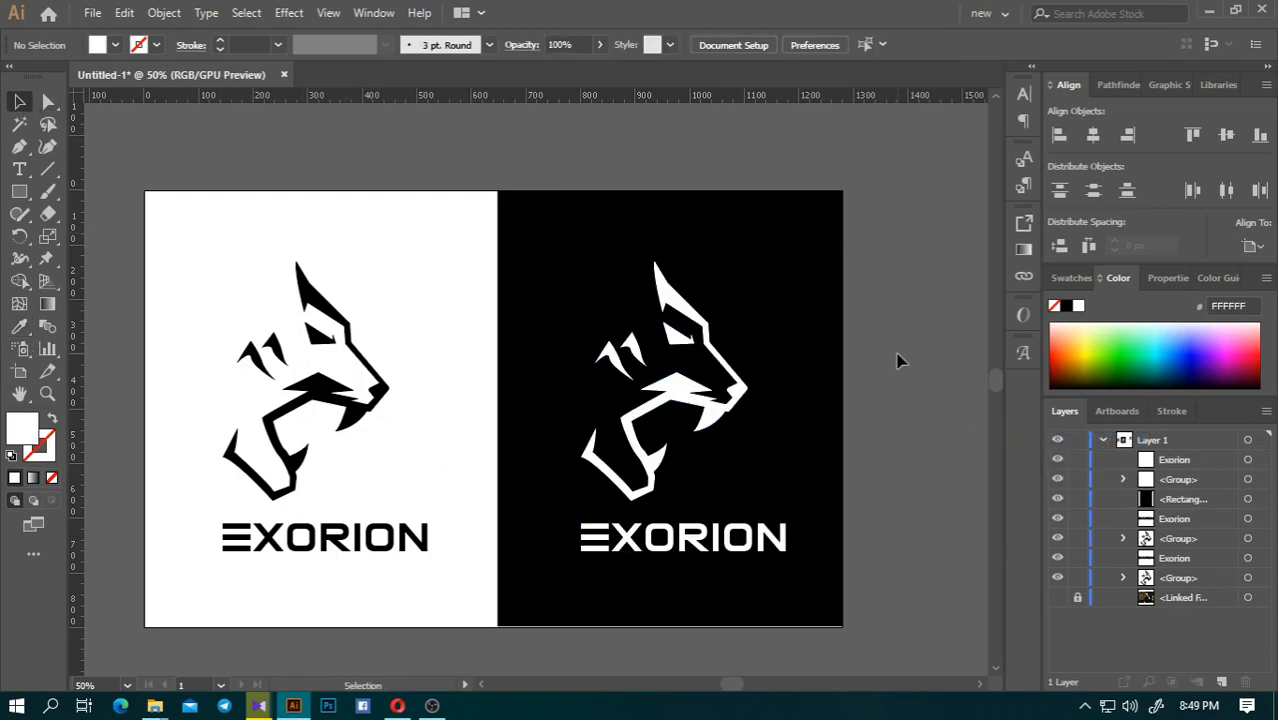